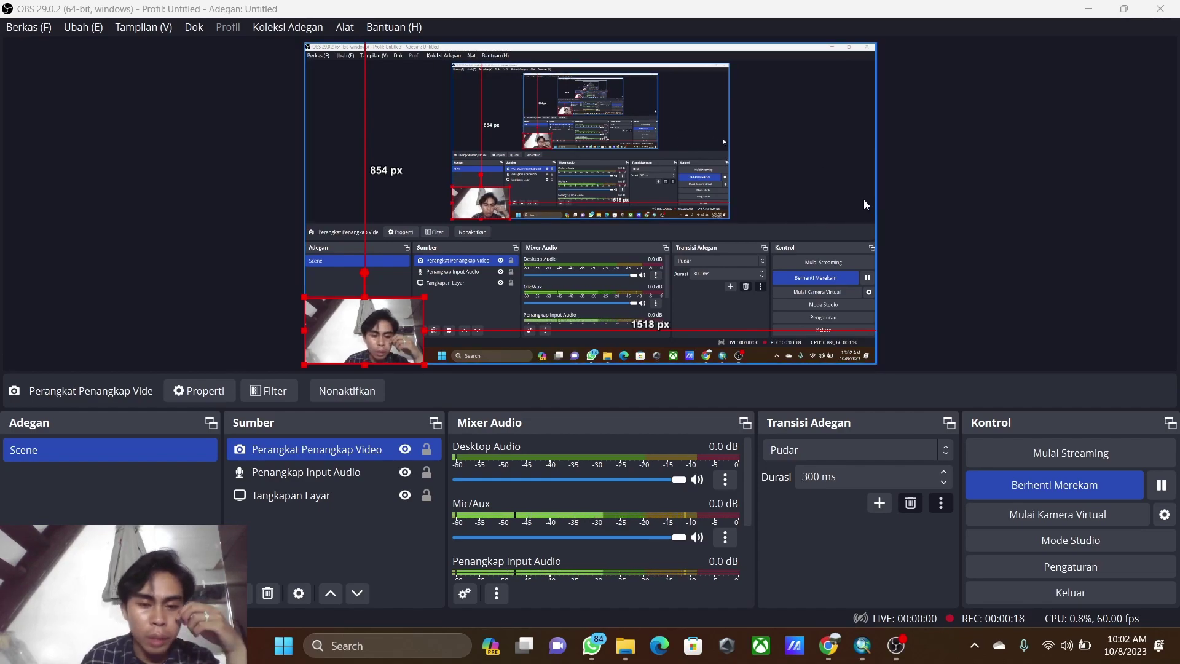
# - Close the open untitled ArcMap document and the obs-studio folder window to clear the desktop
pyautogui.click(1086, 10)
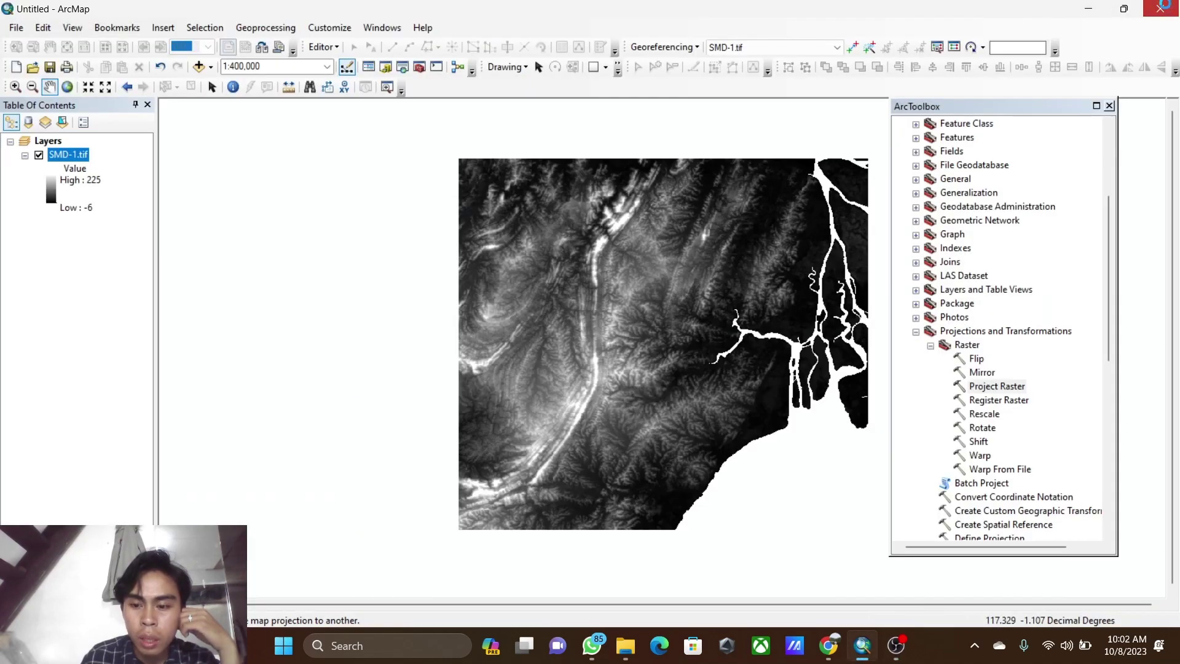
pyautogui.click(1149, 14)
pyautogui.click(606, 356)
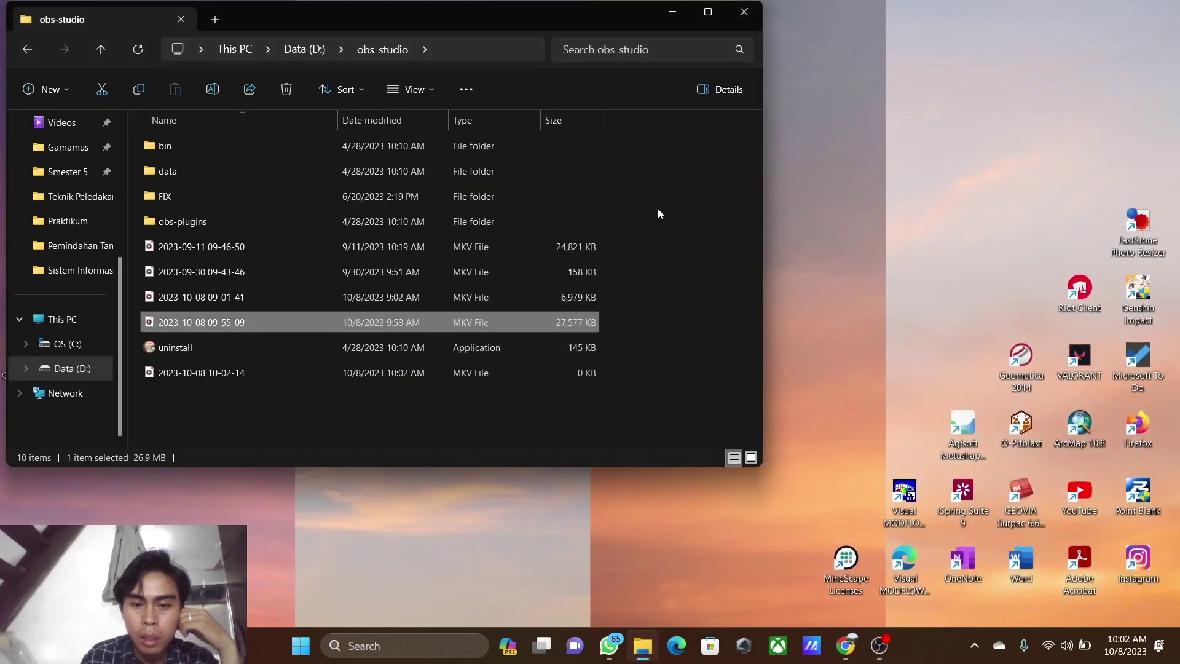
pyautogui.click(745, 20)
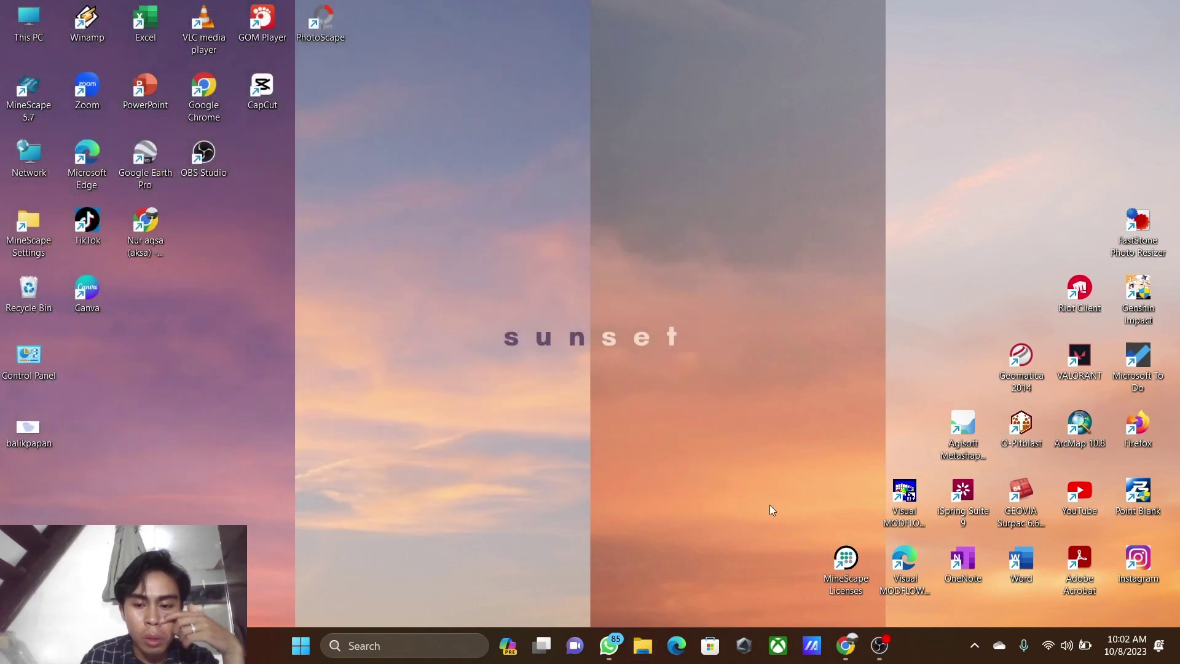
# - Launch ArcMap 10.8 from the desktop and lower the system volume while it loads
pyautogui.doubleClick(1090, 428)
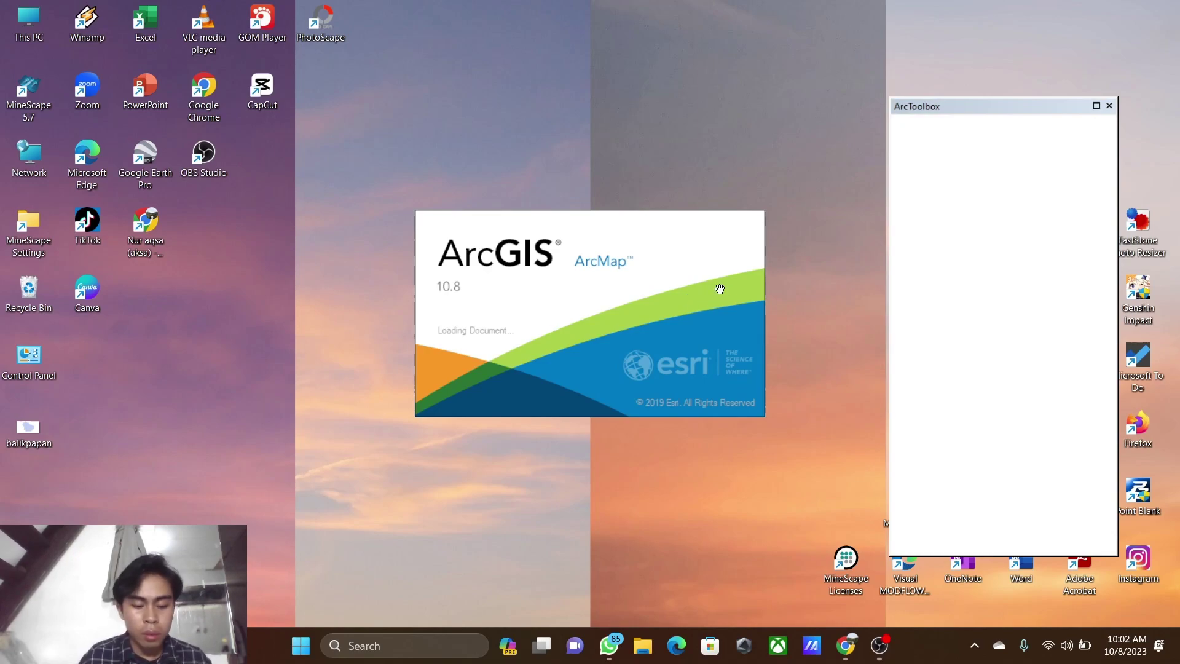
pyautogui.press('XF86AudioLowerVolume')
pyautogui.press('XF86AudioLowerVolume')
pyautogui.press('XF86AudioLowerVolume')
pyautogui.press('XF86AudioLowerVolume')
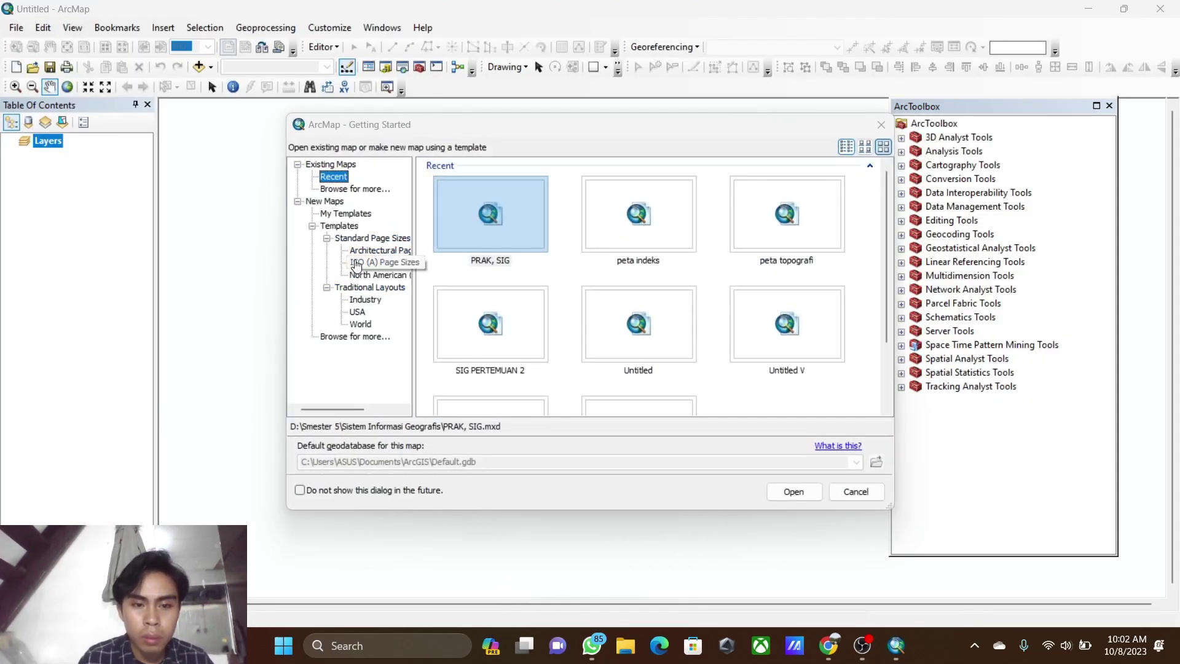
# - Create a new map from the ISO A3 Landscape page template and close the ArcToolbox window
pyautogui.click(375, 263)
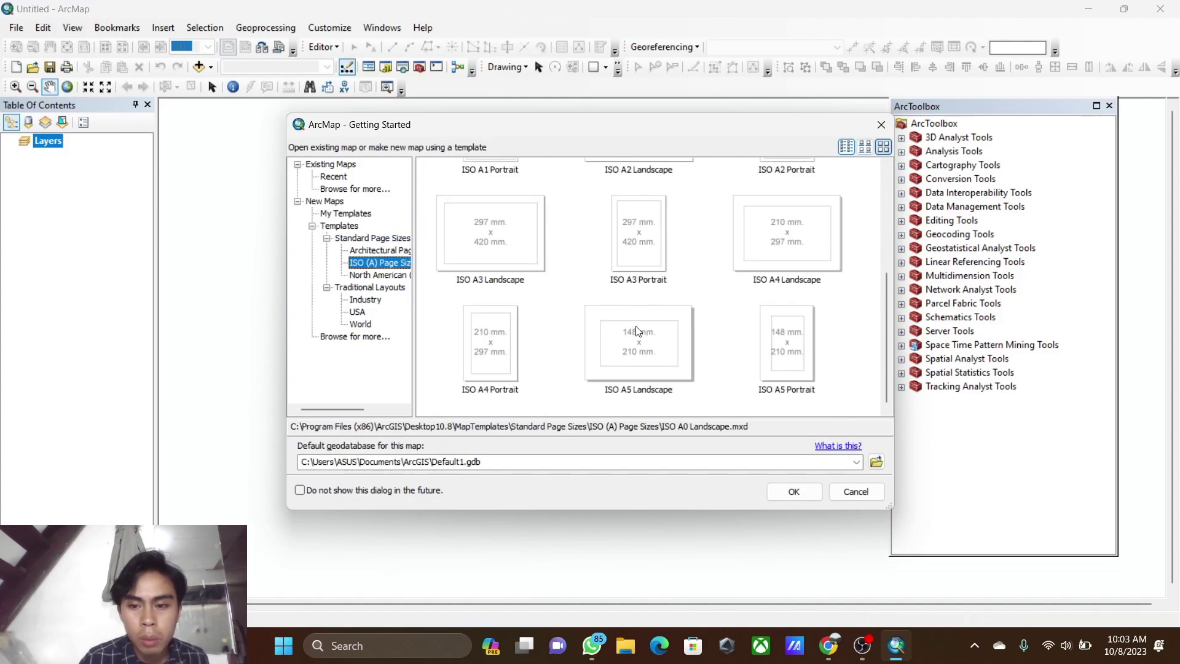
pyautogui.scroll(-1, 637, 332)
pyautogui.scroll(1, 672, 314)
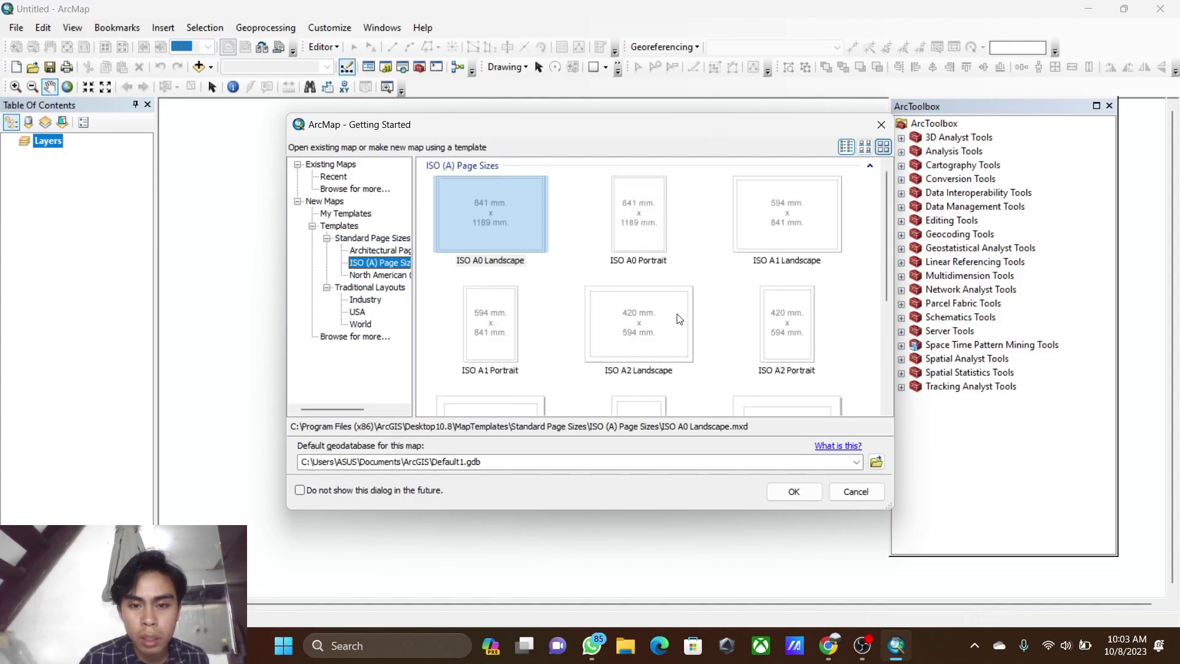
pyautogui.scroll(-5, 530, 333)
pyautogui.click(493, 241)
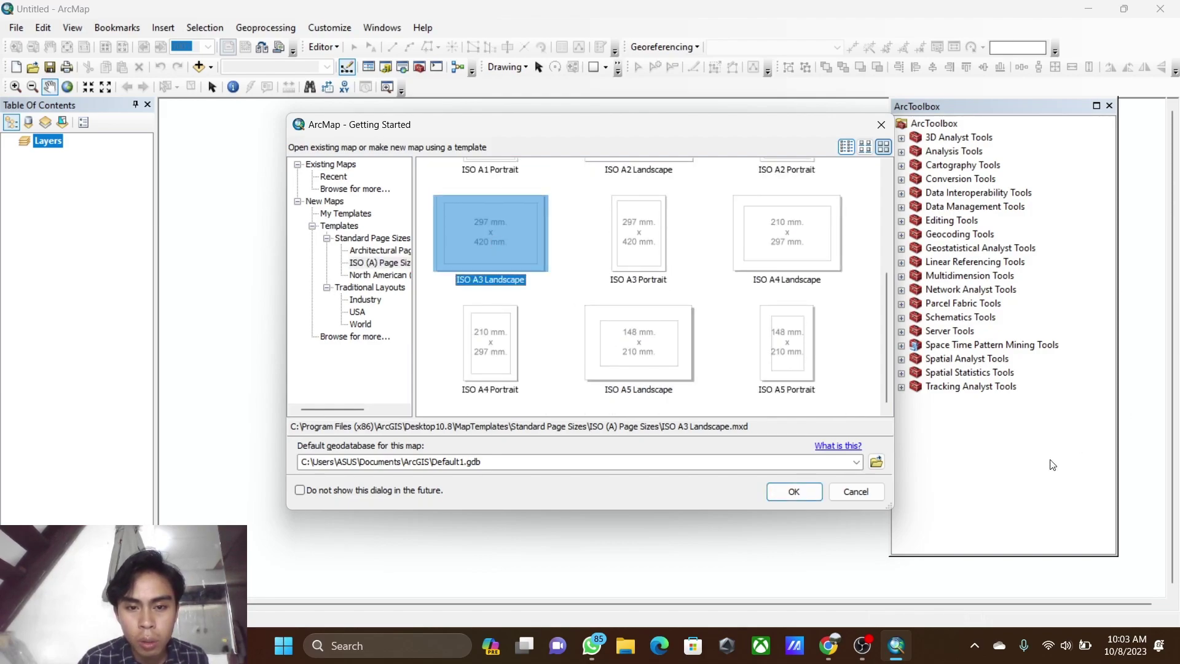
pyautogui.click(795, 492)
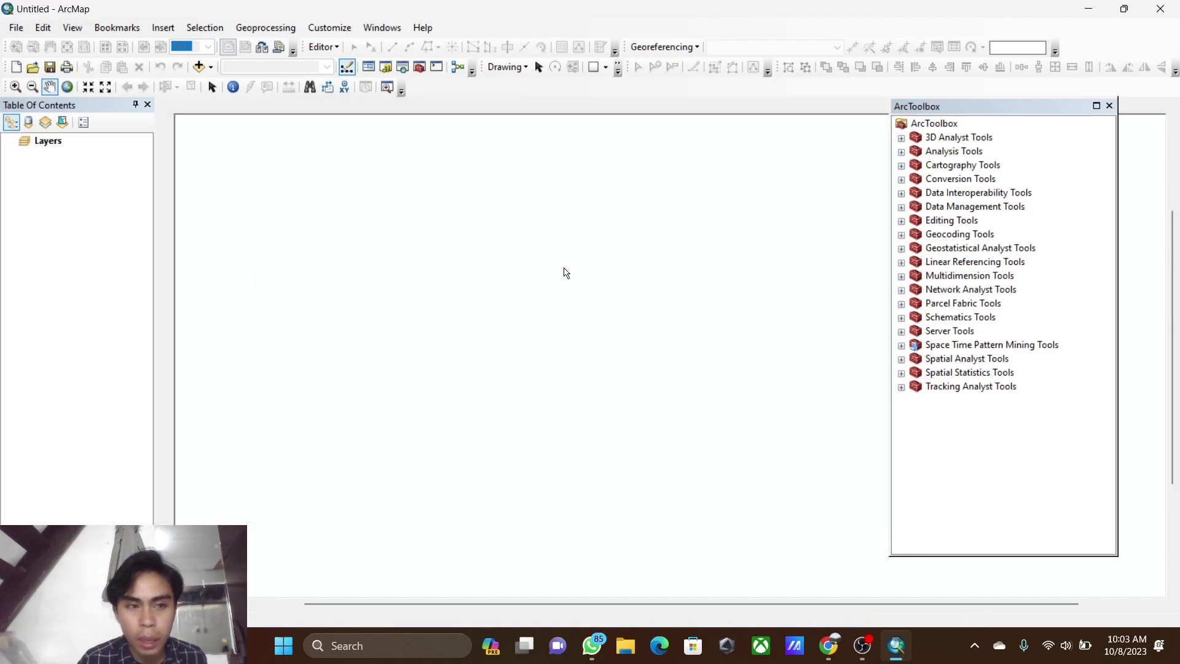
pyautogui.click(1109, 106)
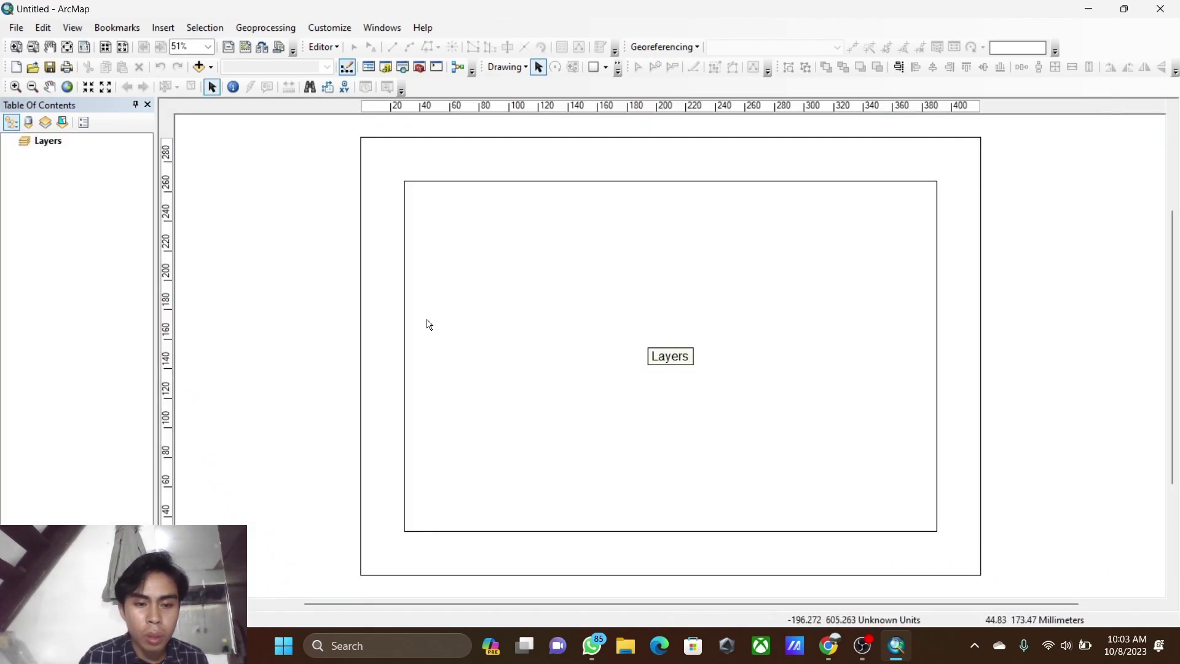
# - Locate the SMD-1 TIF file in File Explorer under D:\Smester 5\Sistem Informasi Geografis, and return to ArcMap
pyautogui.click(628, 645)
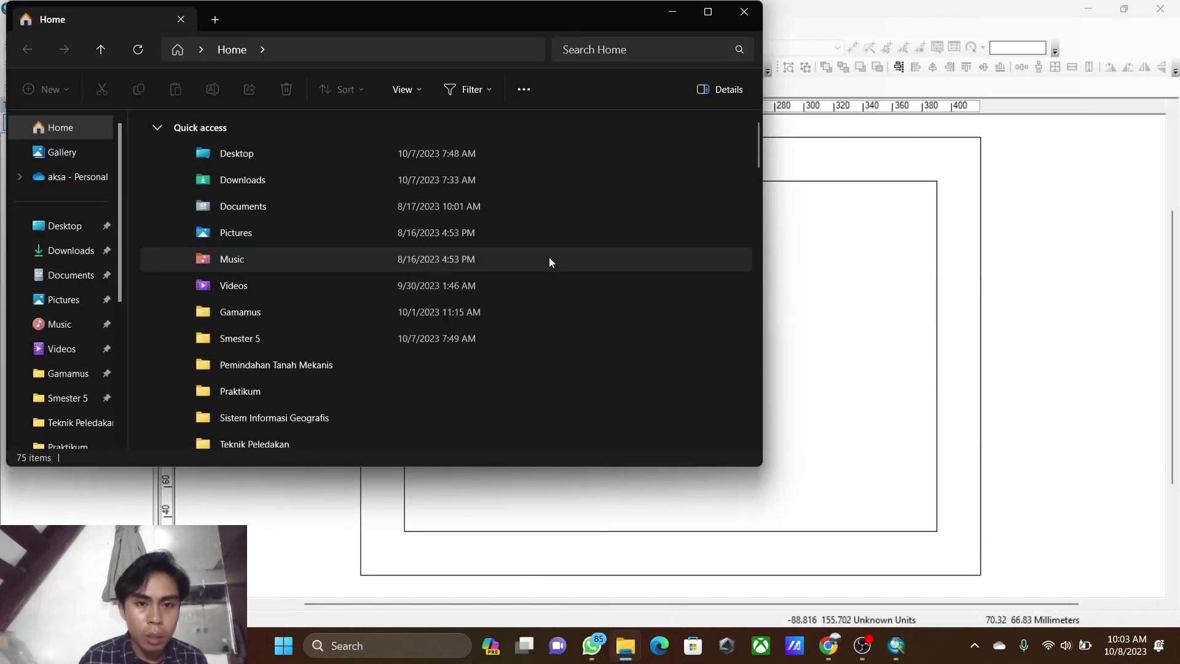
pyautogui.scroll(-3, 62, 319)
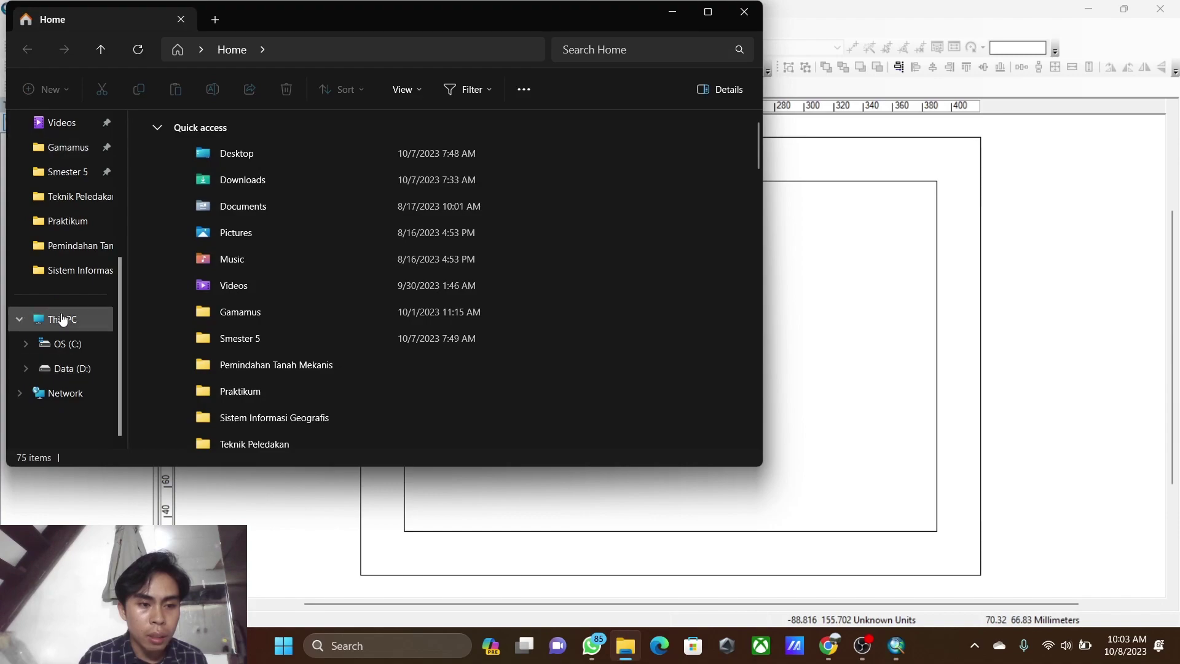
pyautogui.click(78, 368)
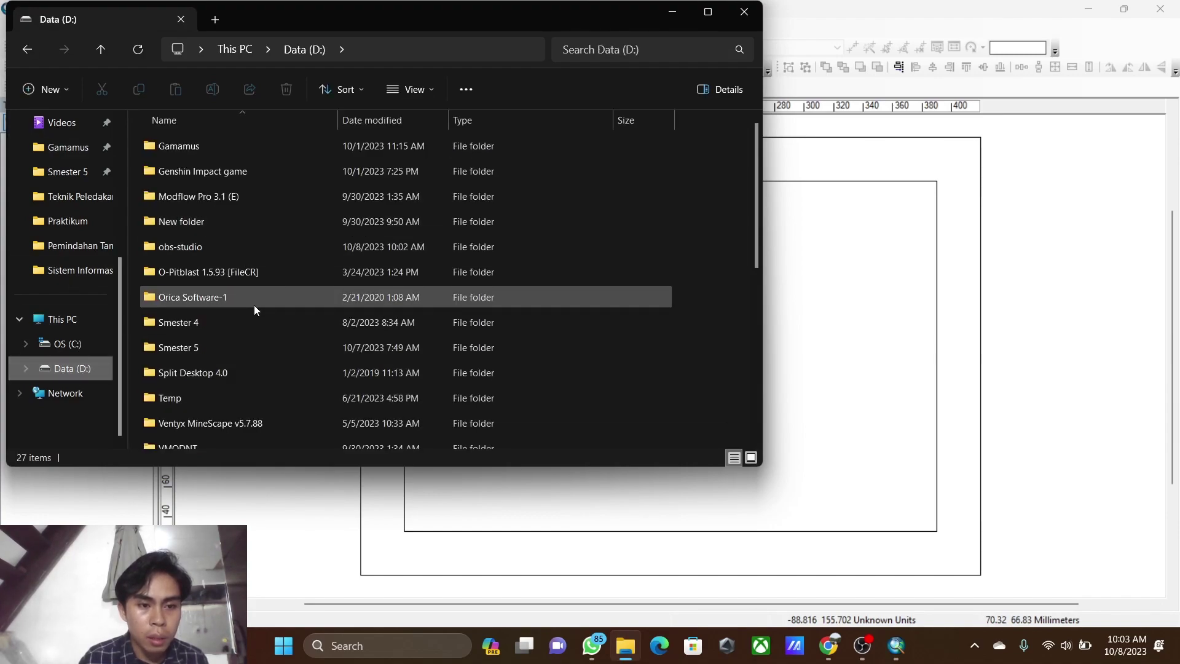
pyautogui.scroll(-2, 282, 265)
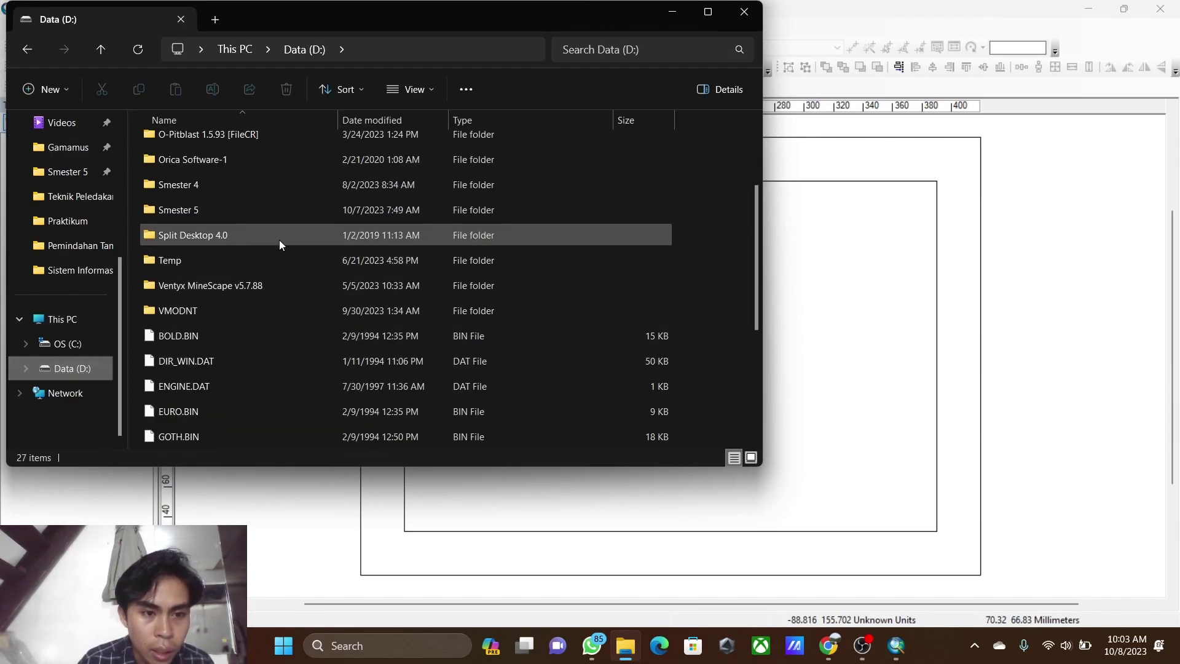
pyautogui.doubleClick(286, 214)
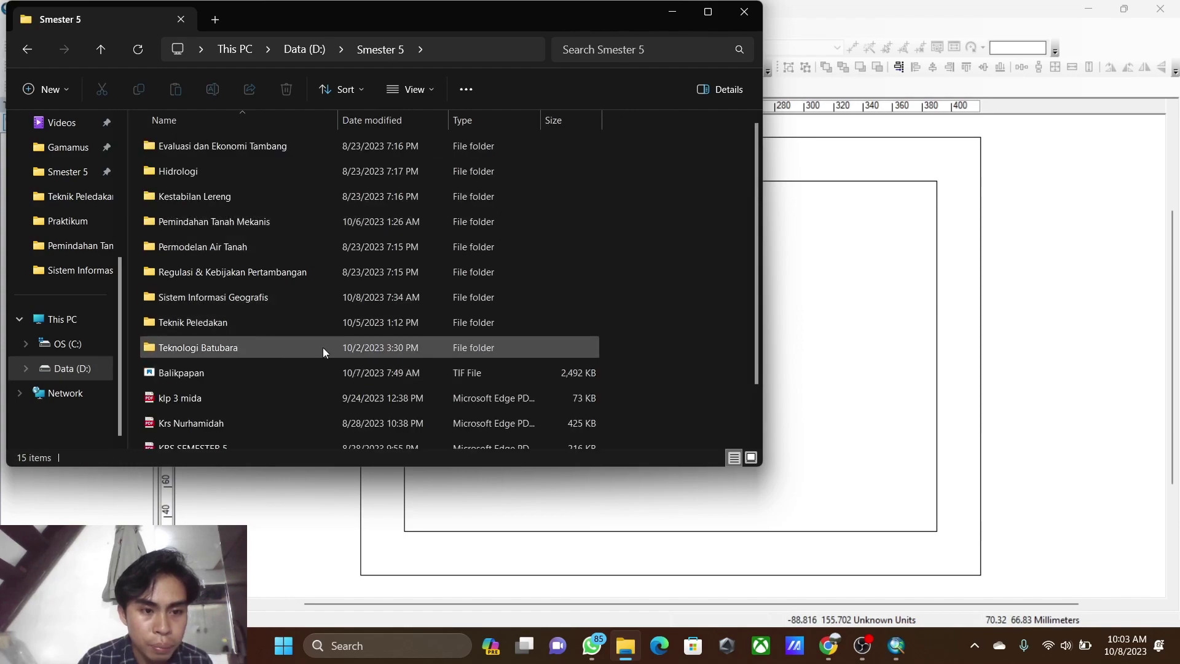
pyautogui.doubleClick(316, 299)
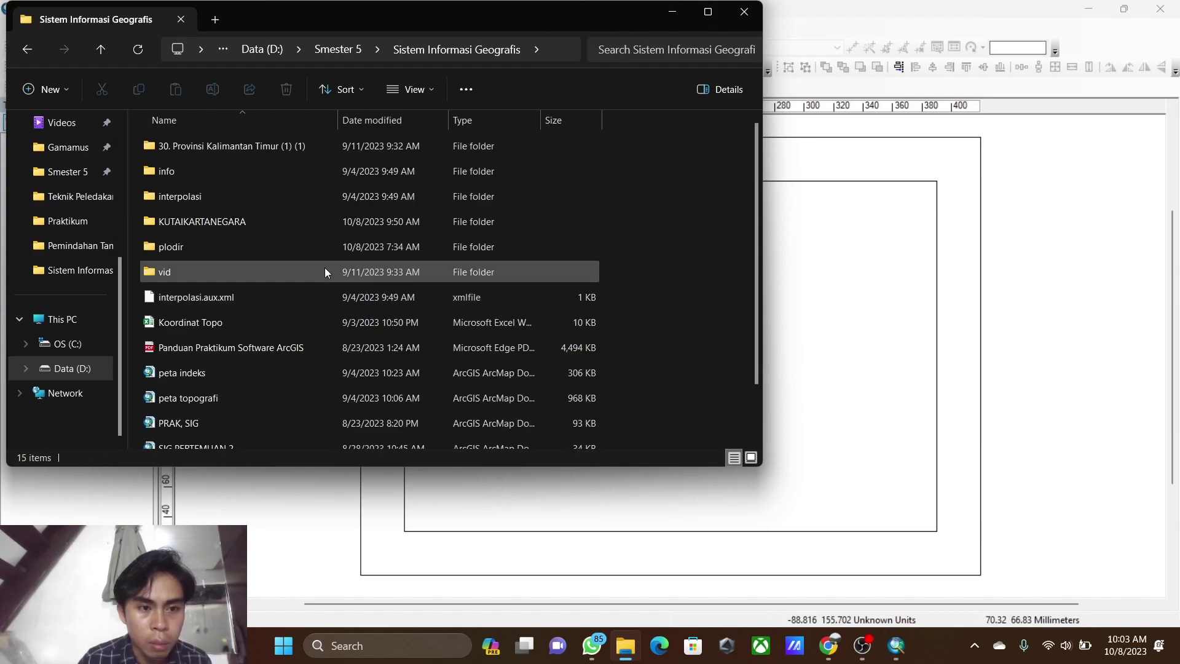
pyautogui.scroll(-1, 345, 375)
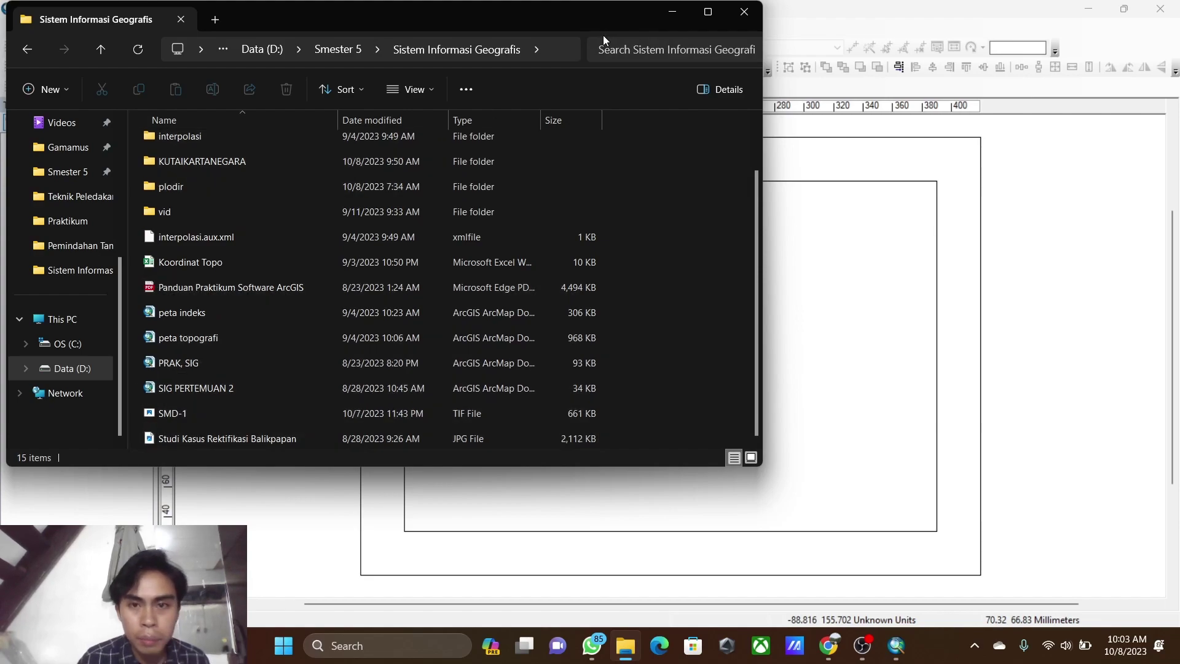
pyautogui.click(687, 13)
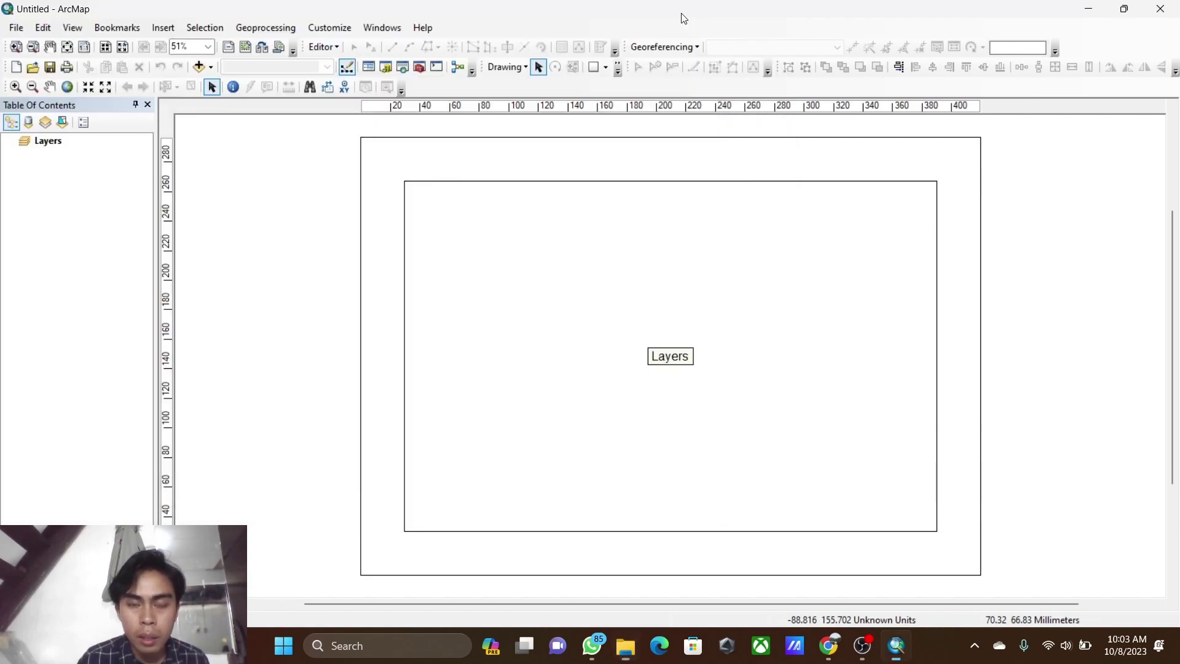
# - Add the SMD-1.tif raster to the Layers data frame and display it in data view
pyautogui.click(97, 185)
pyautogui.rightClick(103, 147)
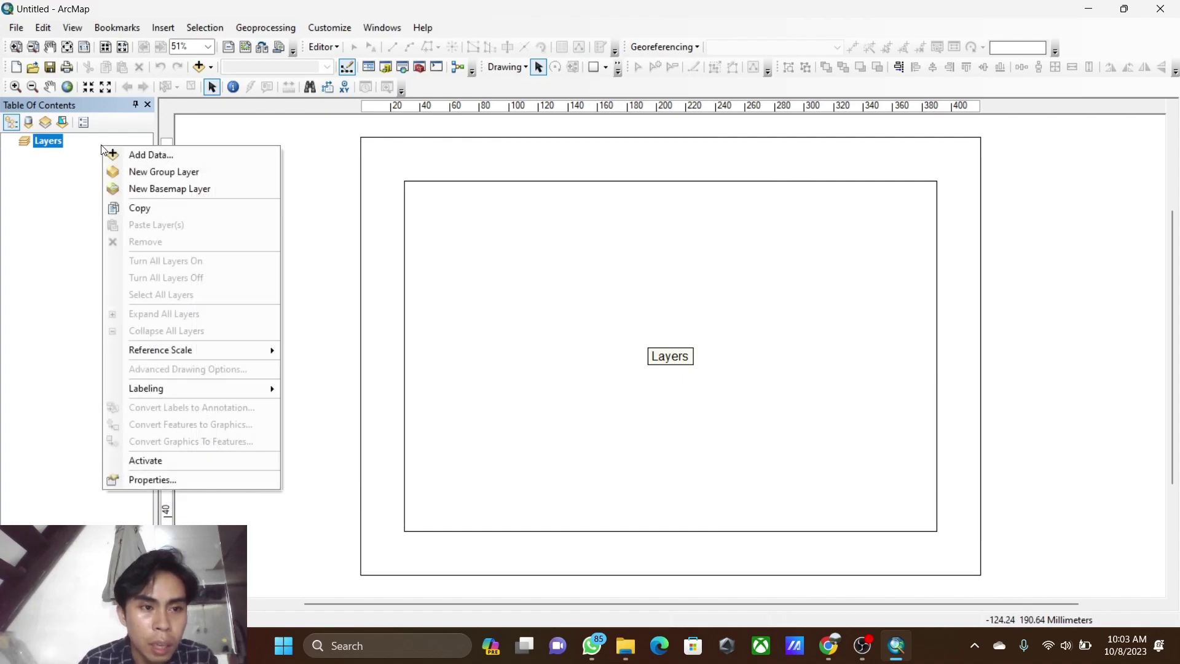
pyautogui.click(173, 153)
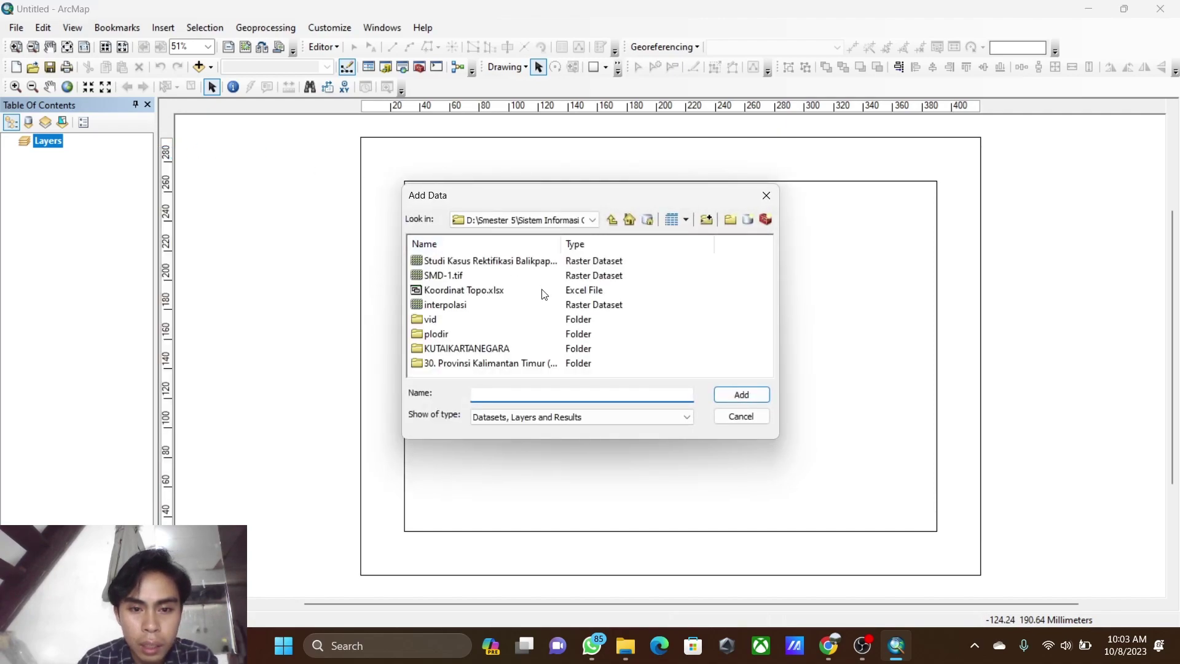
pyautogui.click(430, 277)
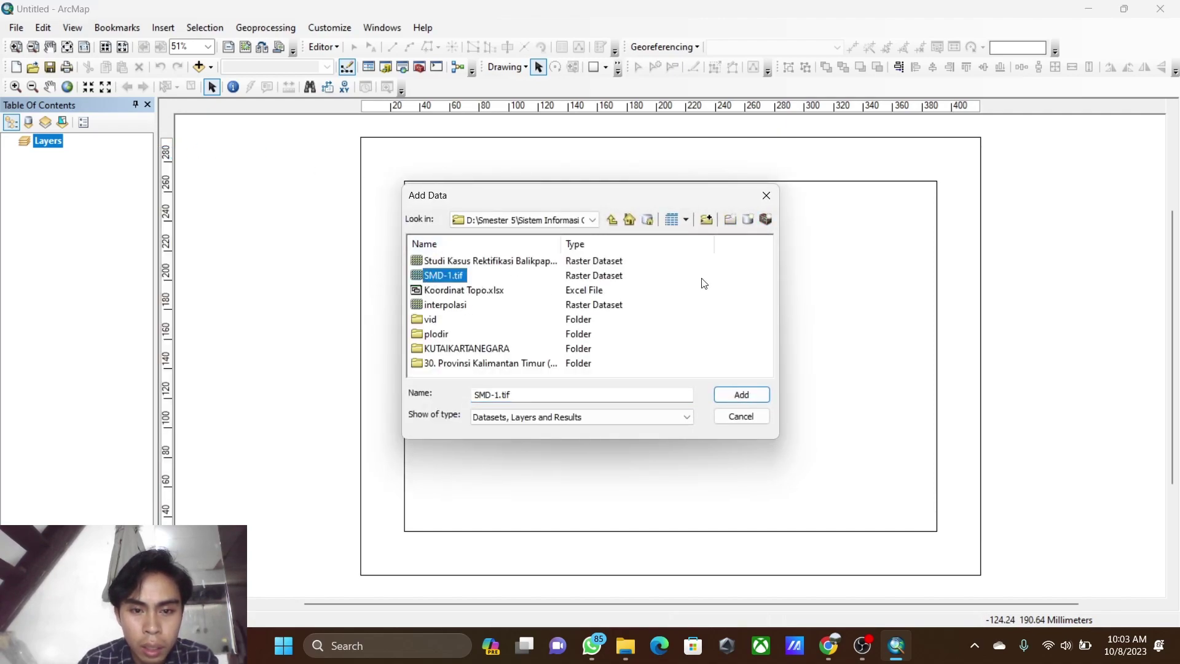
pyautogui.click(732, 394)
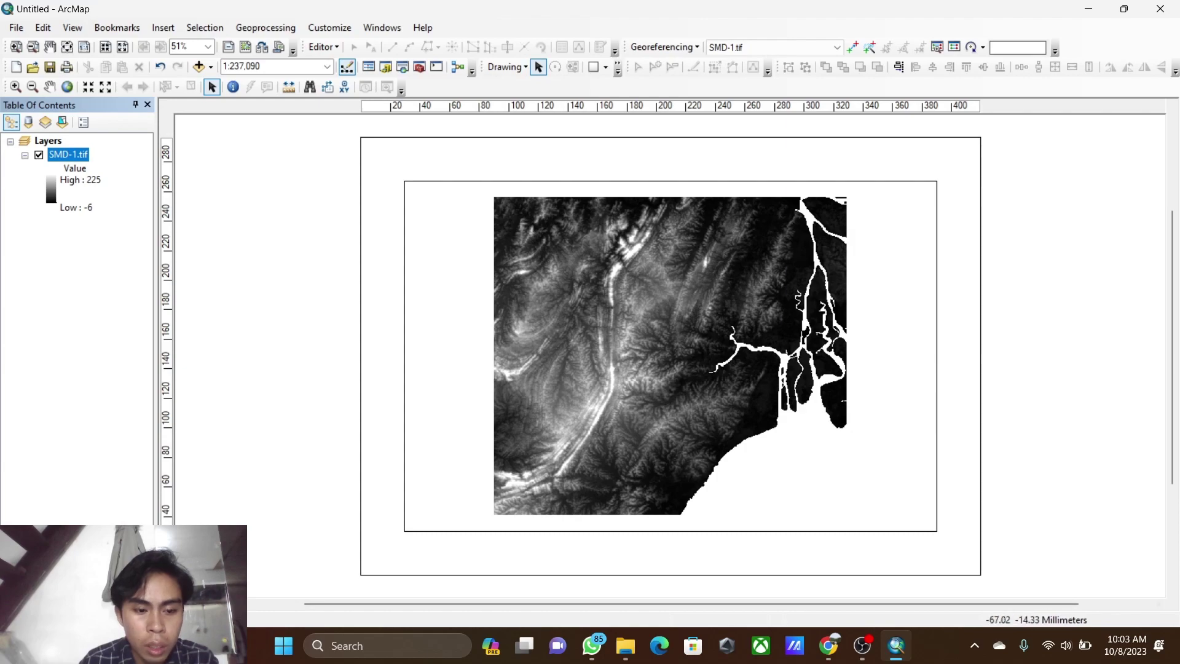
pyautogui.click(163, 605)
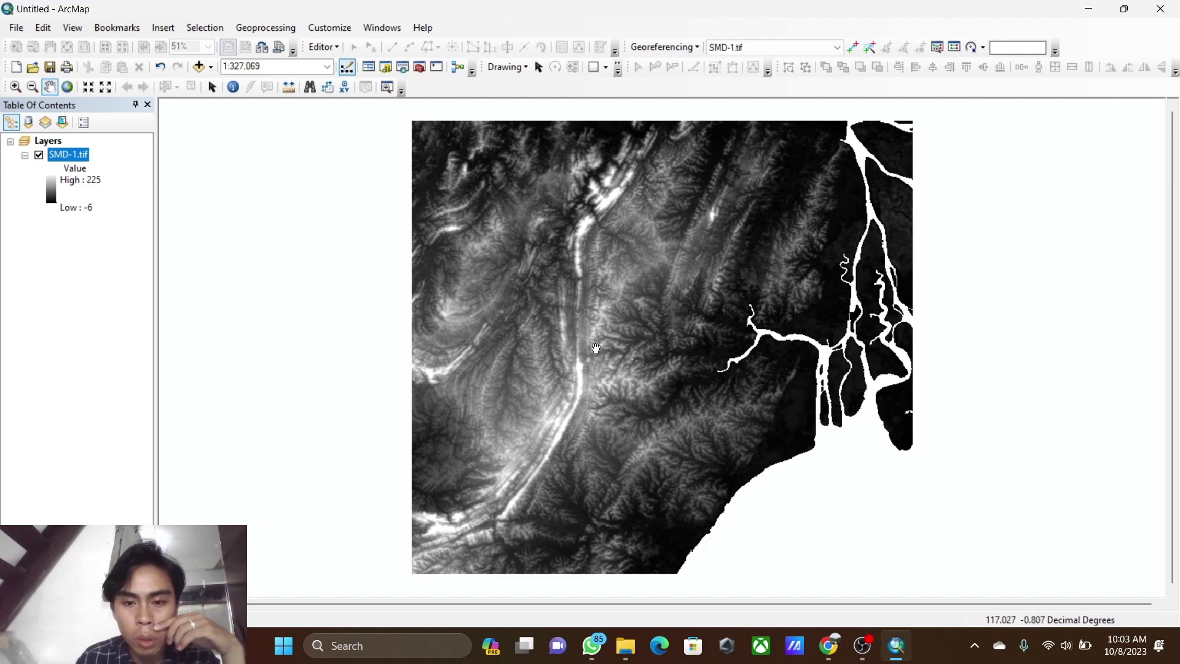
# - Check the spatial reference in the source properties of the SMD-1.tif layer, and close the properties
pyautogui.rightClick(65, 155)
pyautogui.click(147, 382)
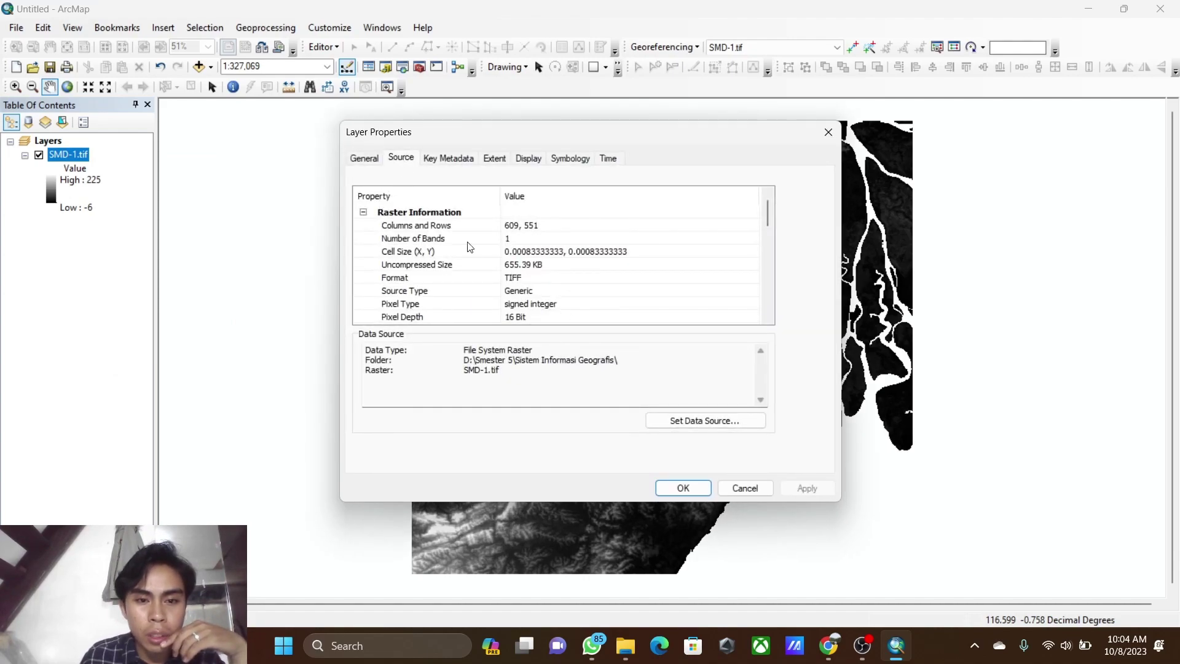
pyautogui.scroll(-3, 465, 237)
pyautogui.scroll(-3, 477, 253)
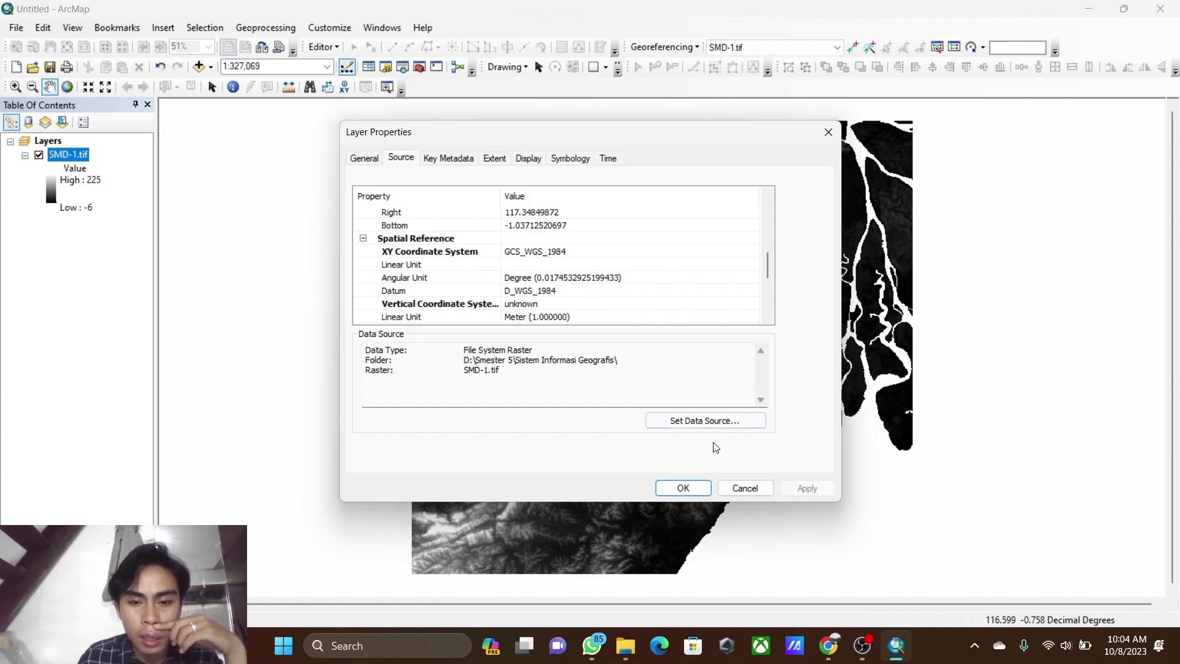
pyautogui.moveTo(604, 136); pyautogui.dragTo(807, 215)
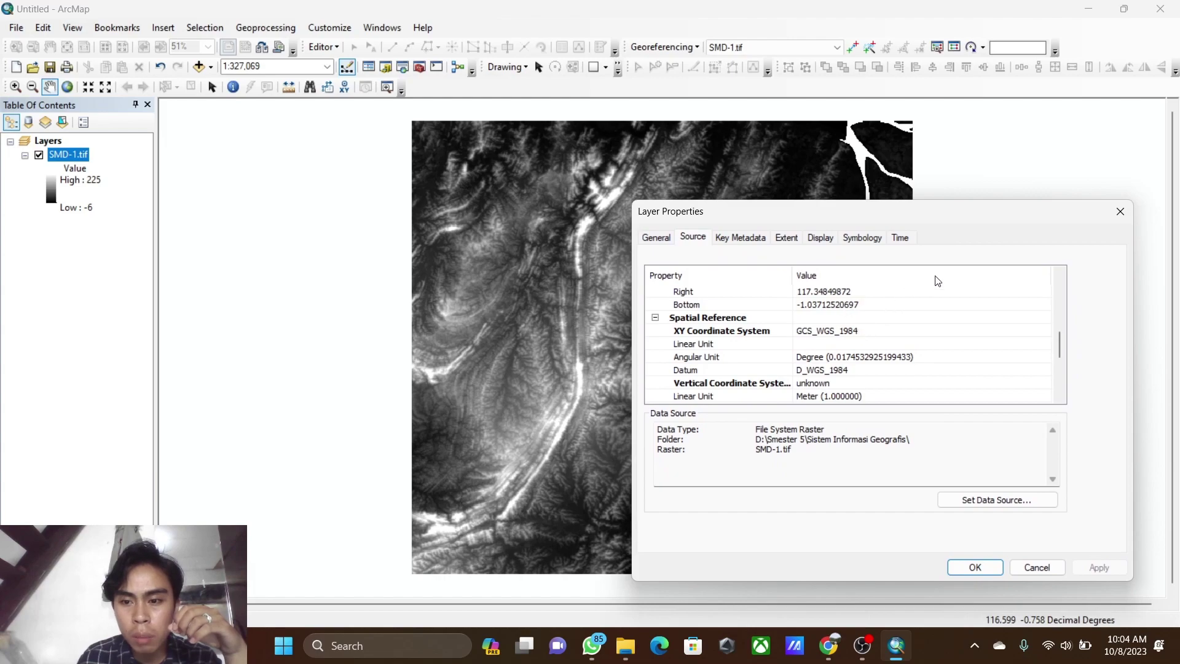
pyautogui.click(1120, 212)
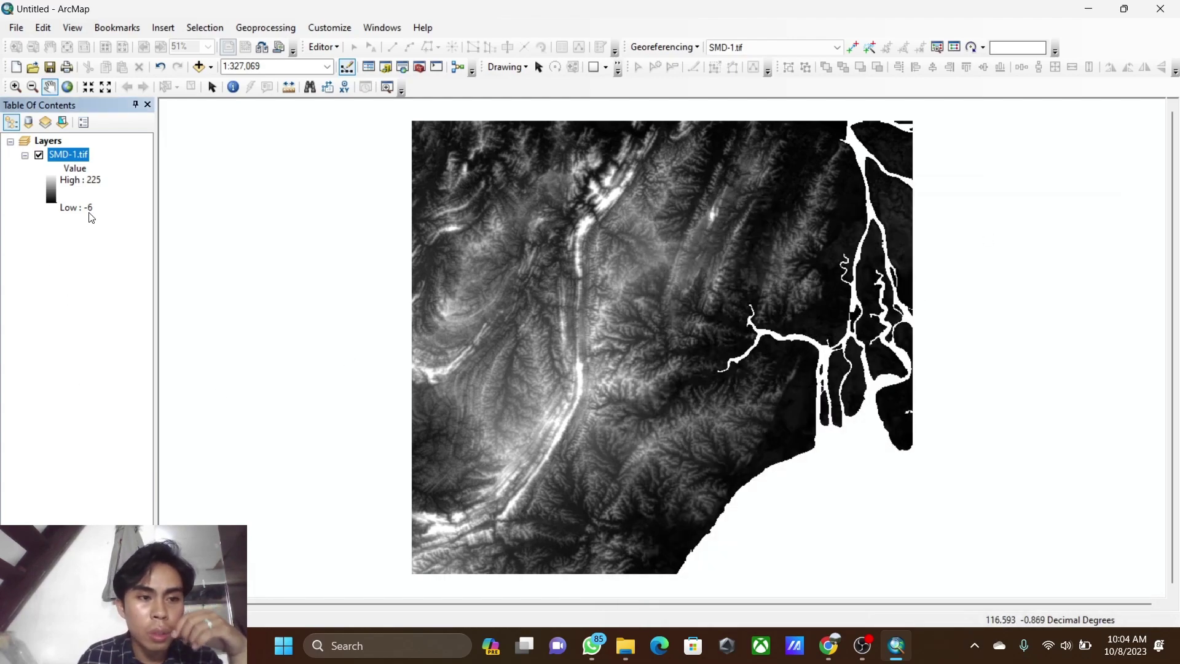
# - Open the Project Raster tool from the Raster toolset of Projections and Transformations in Data Management Tools
pyautogui.click(419, 67)
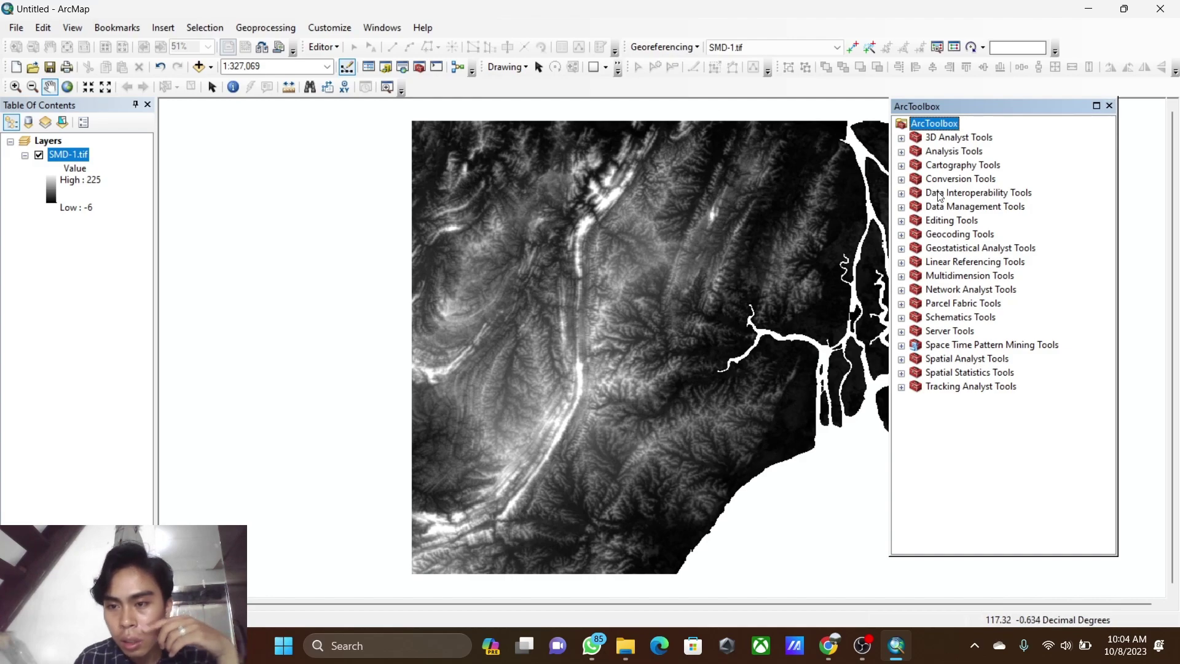
pyautogui.click(901, 208)
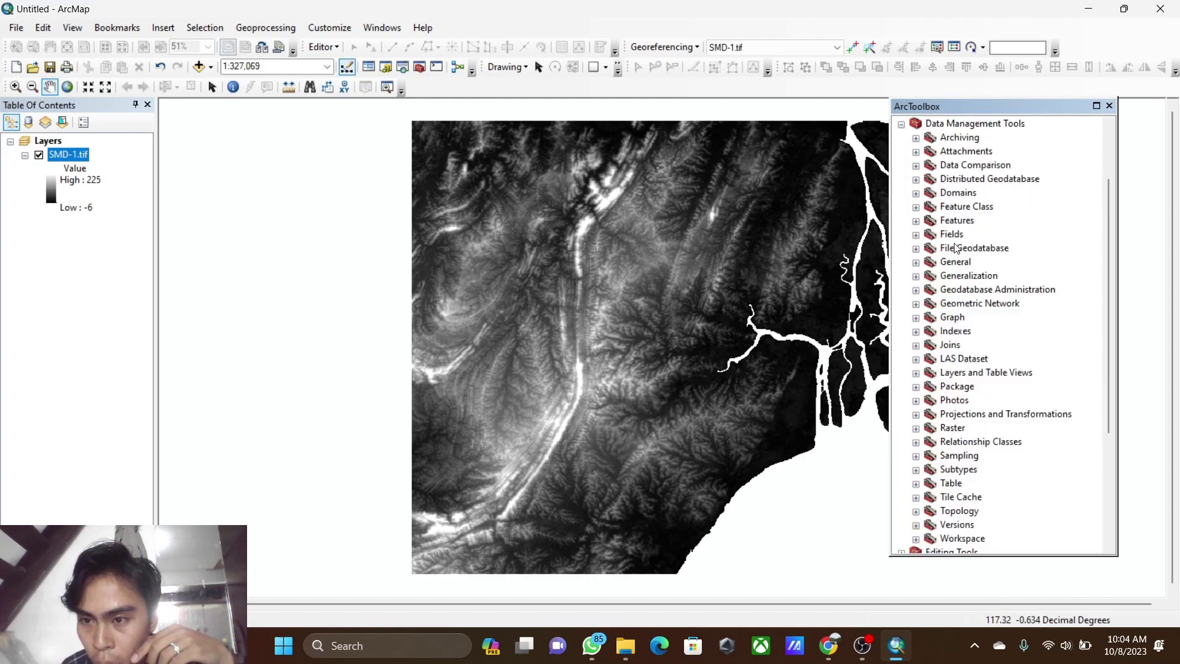
pyautogui.scroll(-2, 973, 369)
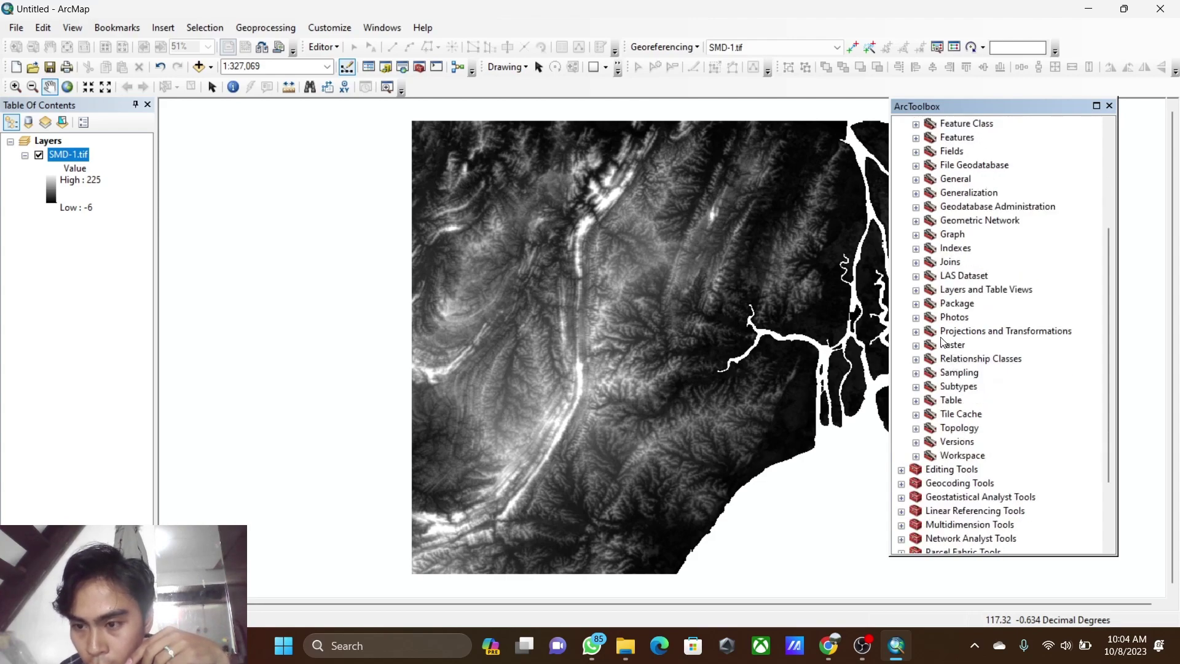
pyautogui.click(915, 332)
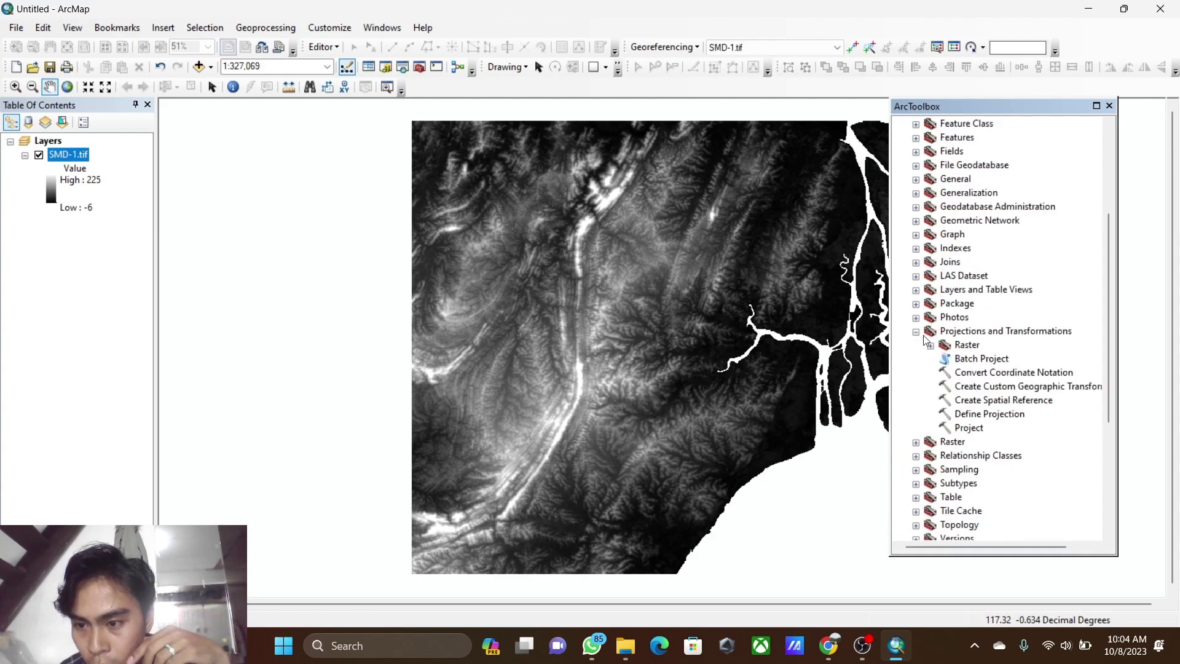
pyautogui.click(930, 346)
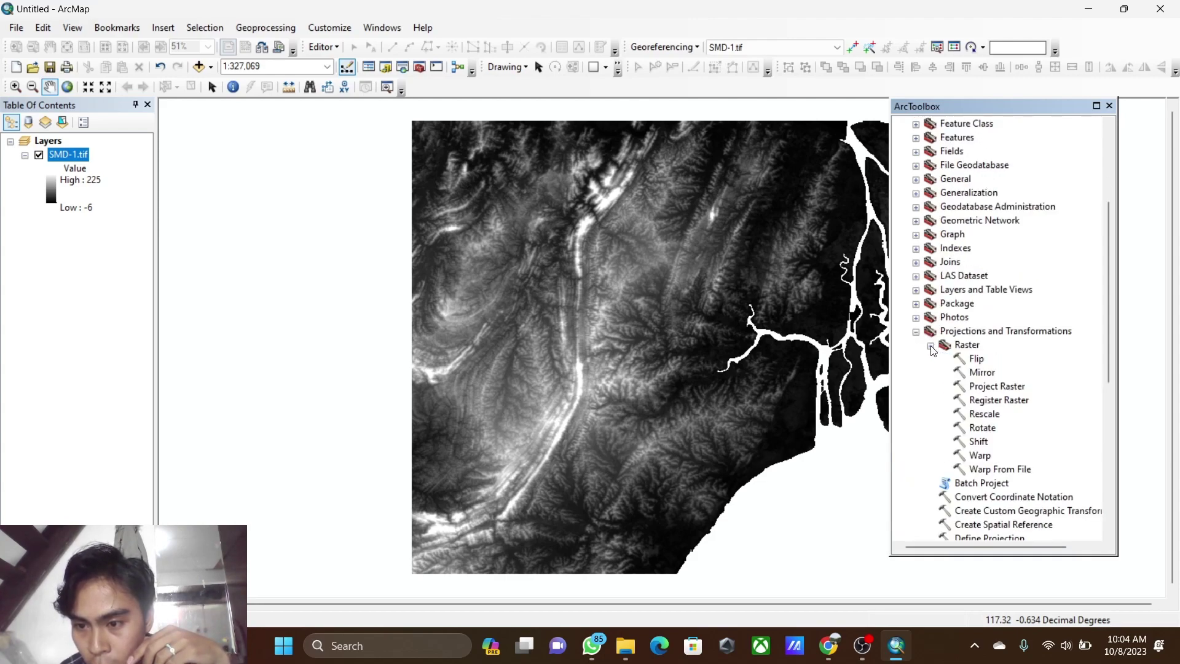
pyautogui.click(989, 387)
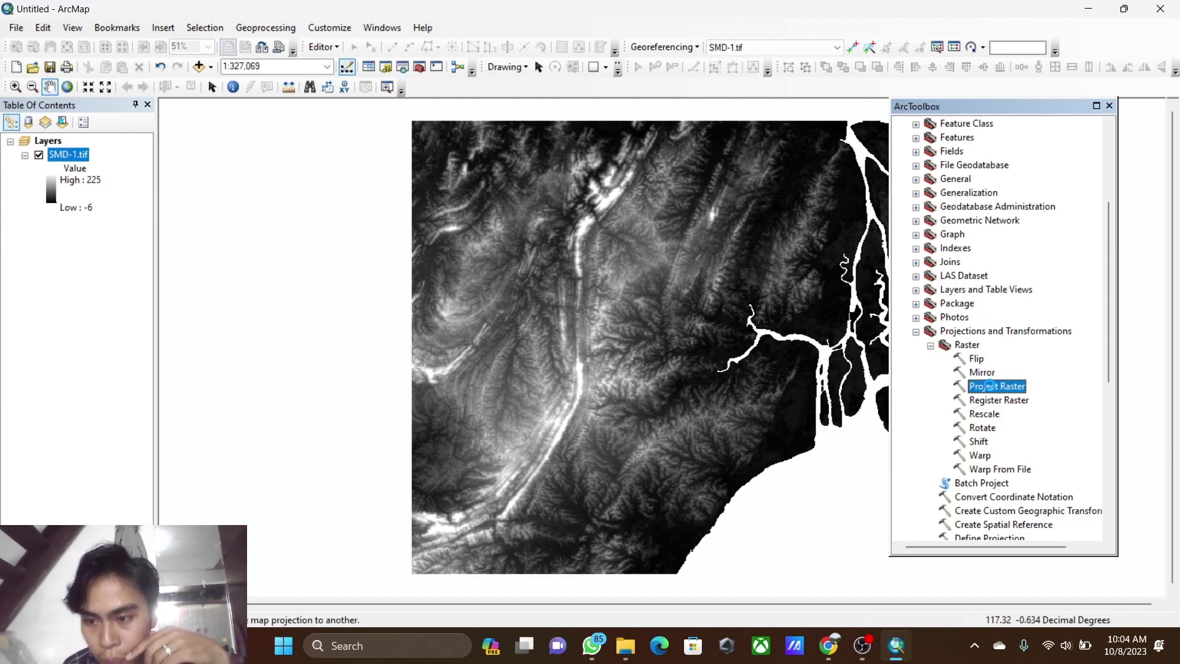
pyautogui.doubleClick(995, 386)
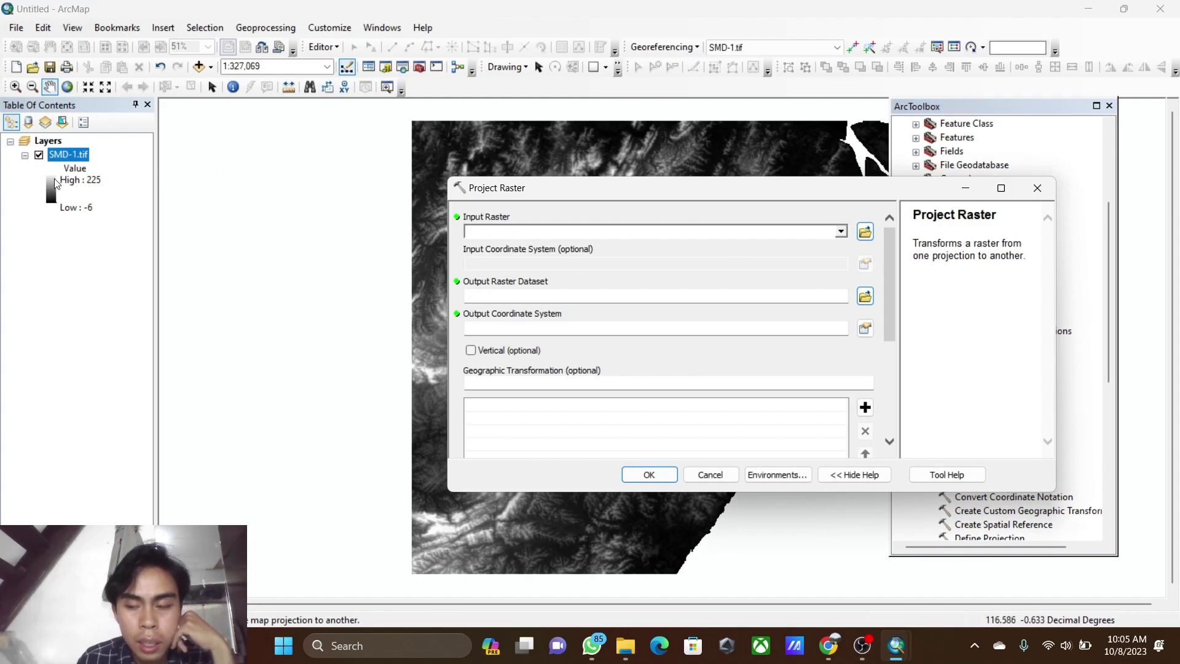
# - Project the SMD-1.tif raster to the WGS_1984_UTM_Zone_50S output coordinate system, keeping the default output dataset
pyautogui.click(840, 232)
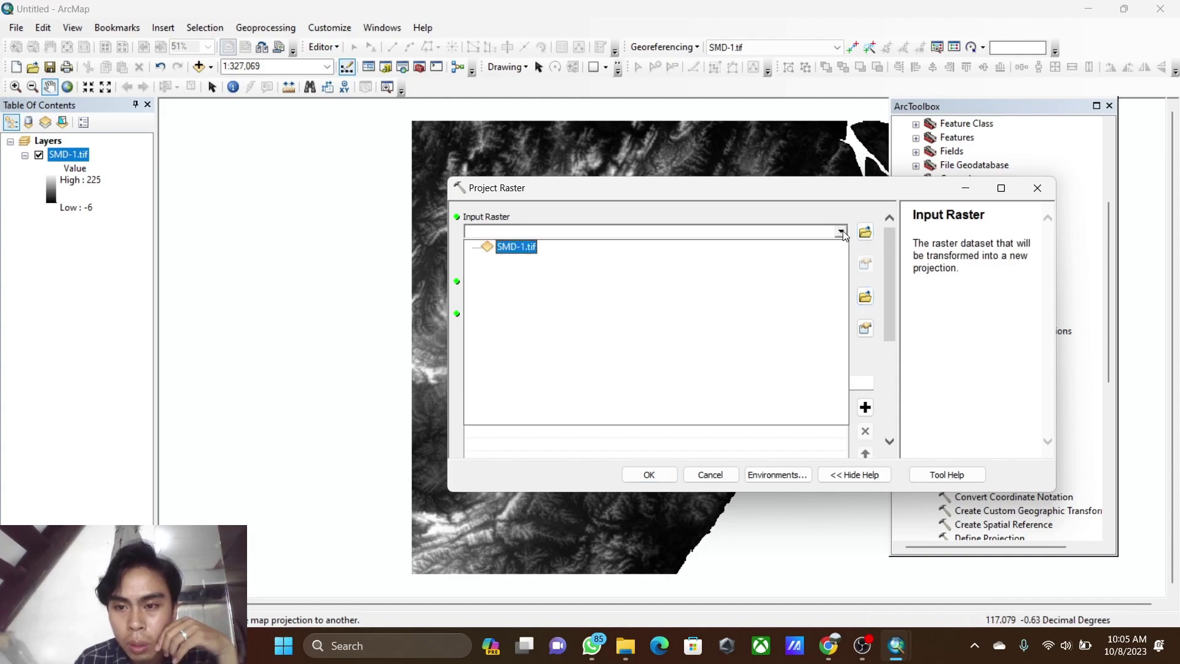
pyautogui.click(521, 246)
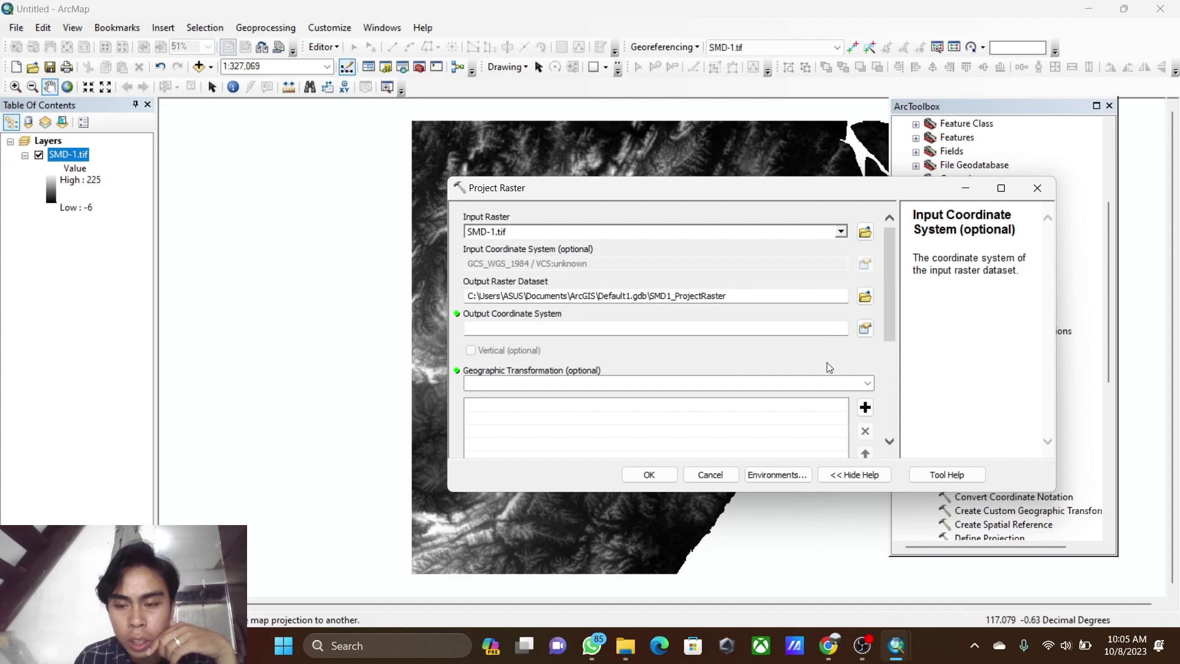
pyautogui.click(863, 329)
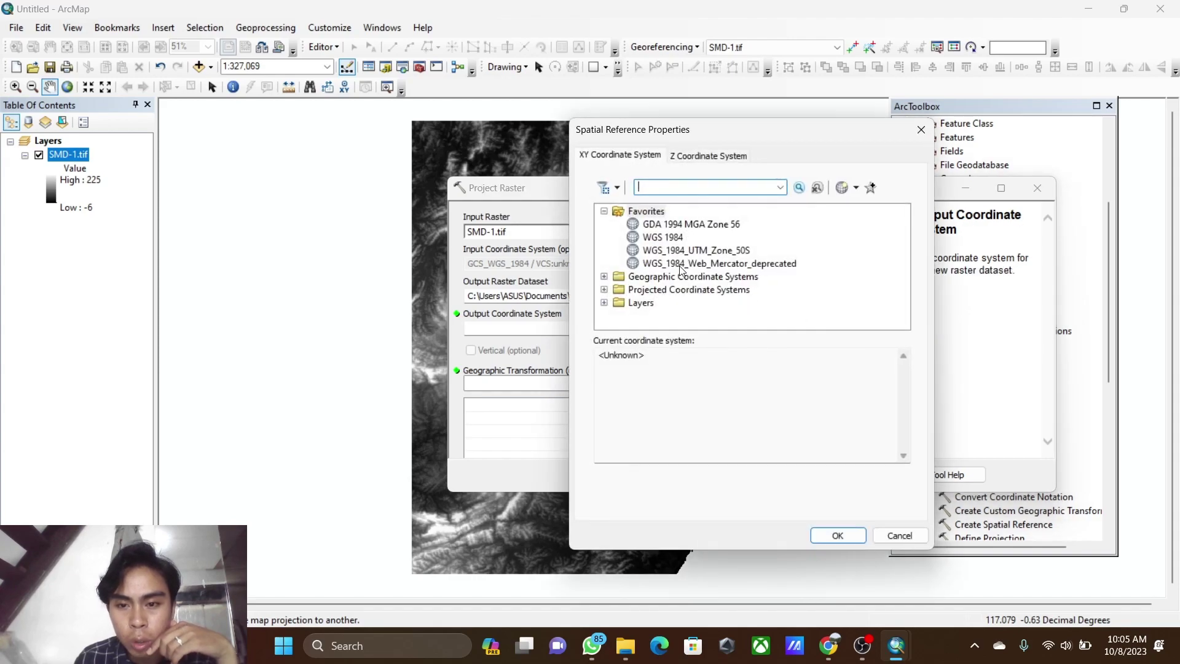
pyautogui.click(725, 254)
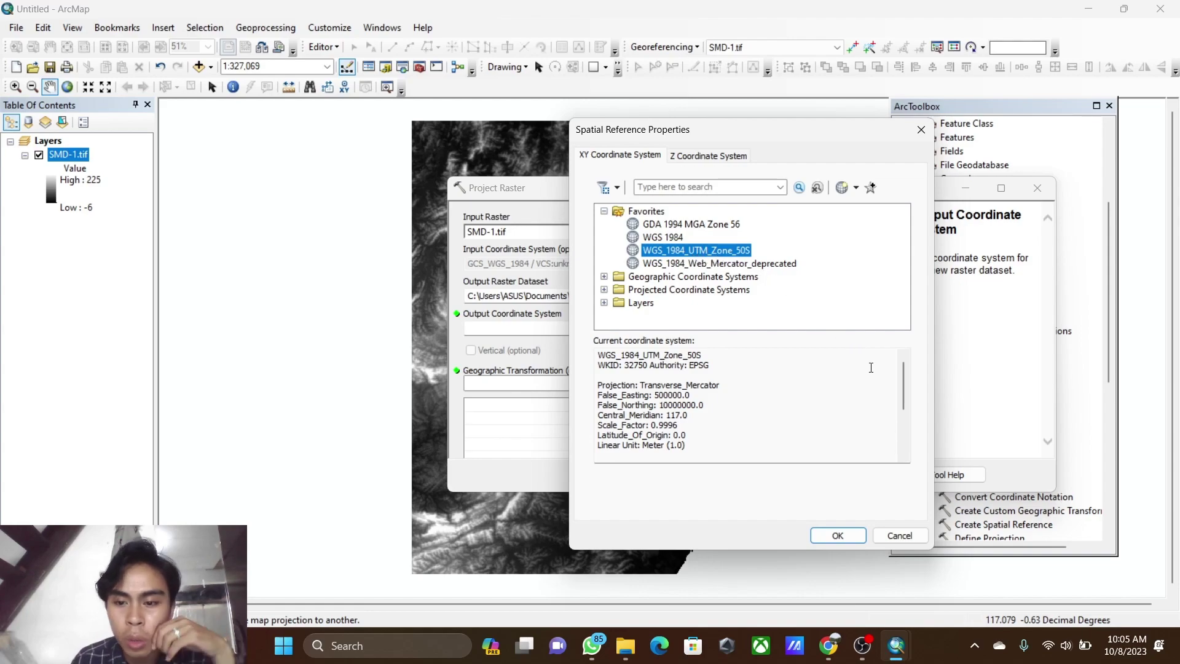
pyautogui.click(837, 534)
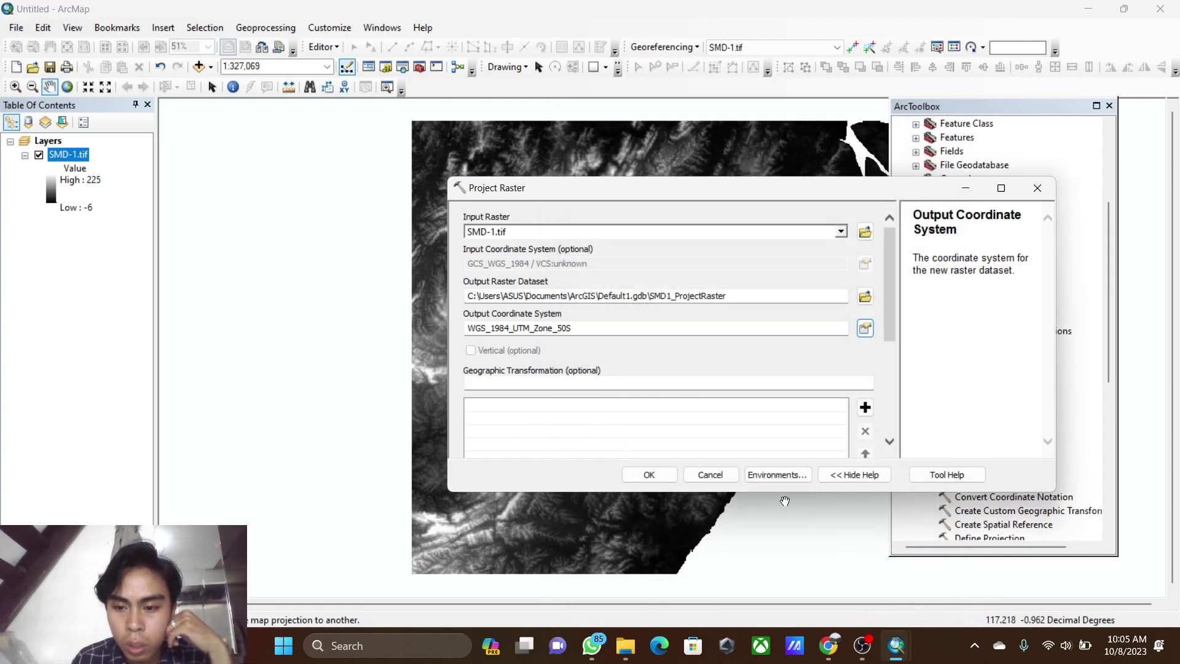
pyautogui.click(649, 474)
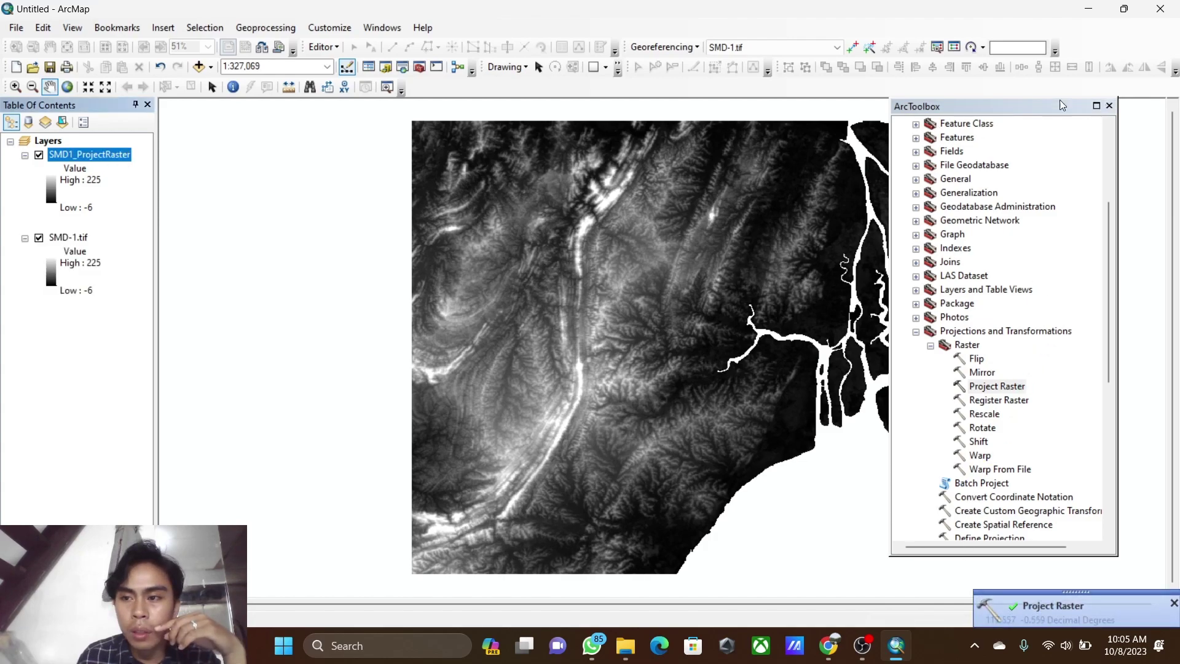
# - Move the ArcToolbox window off the map, and check the spatial reference in the source properties of the SMD1_ProjectRaster layer
pyautogui.doubleClick(1021, 108)
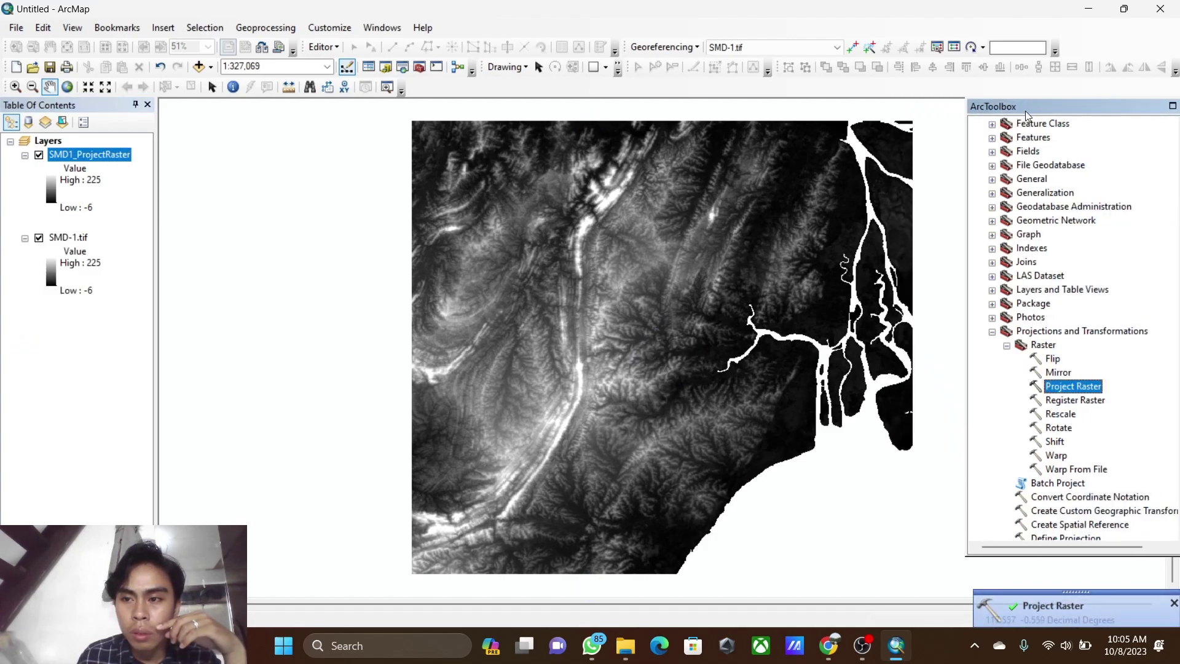
pyautogui.moveTo(1068, 105); pyautogui.dragTo(1047, 119)
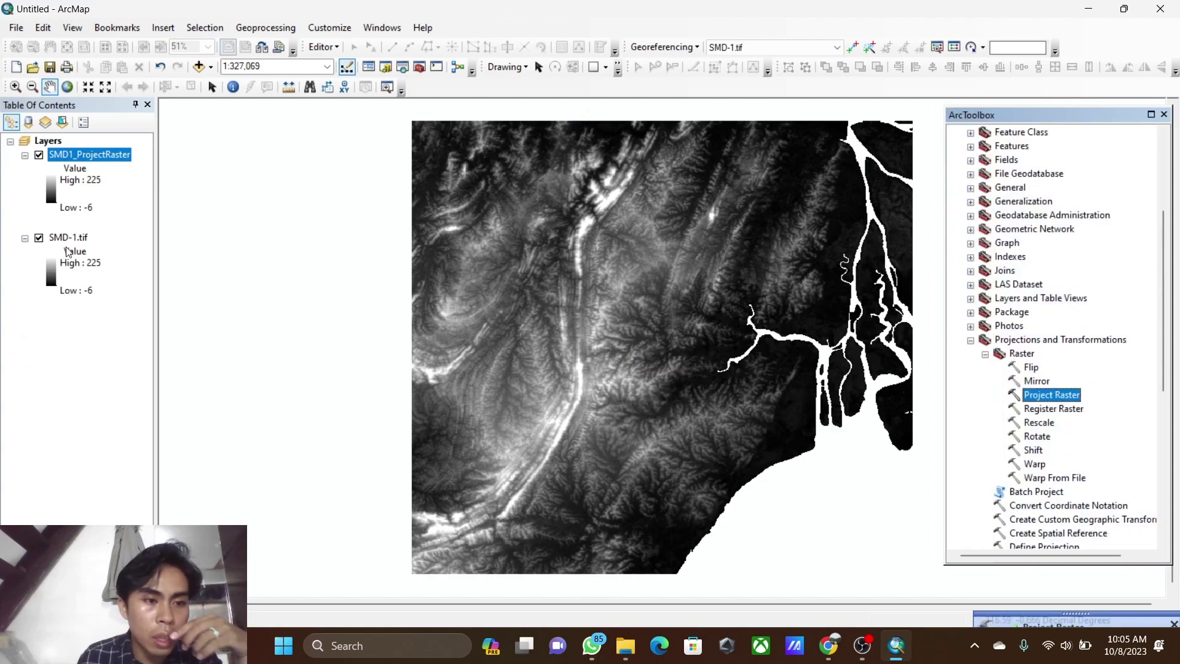
pyautogui.rightClick(94, 163)
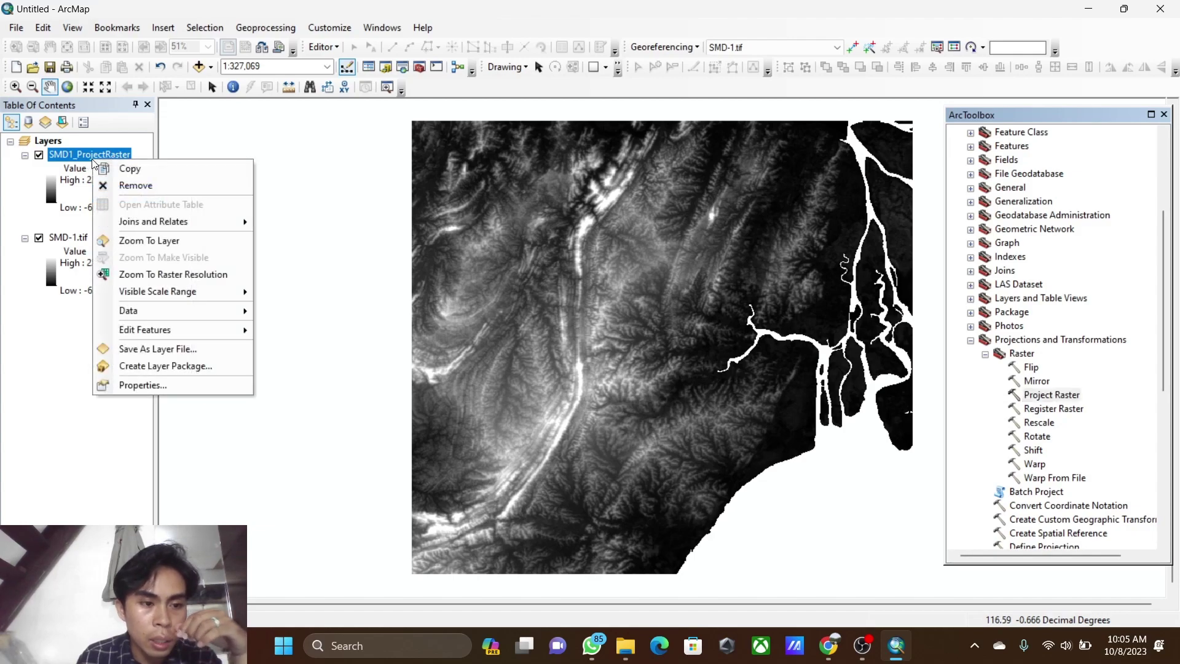
pyautogui.click(163, 385)
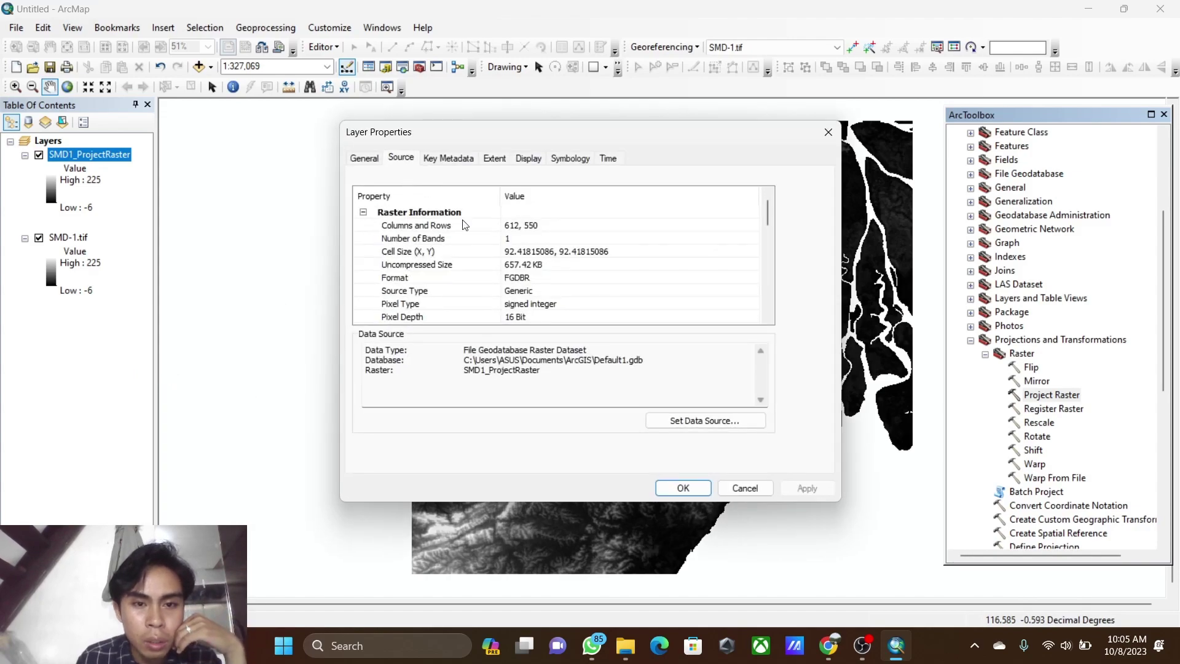
pyautogui.scroll(-5, 507, 255)
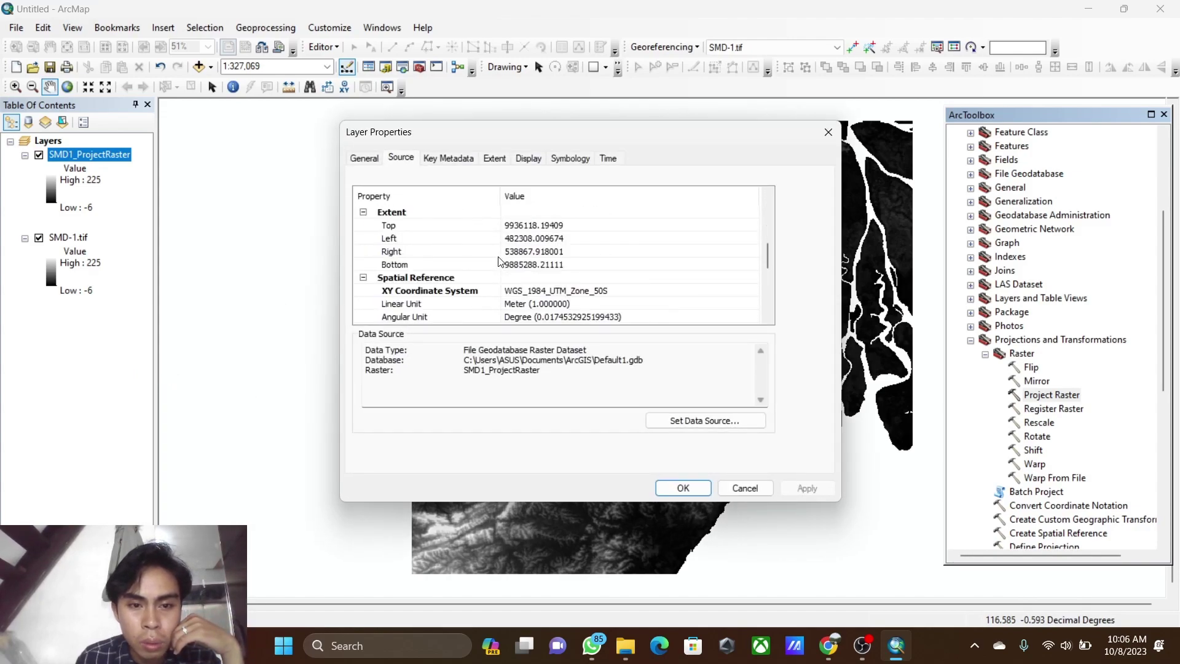
pyautogui.scroll(-1, 500, 261)
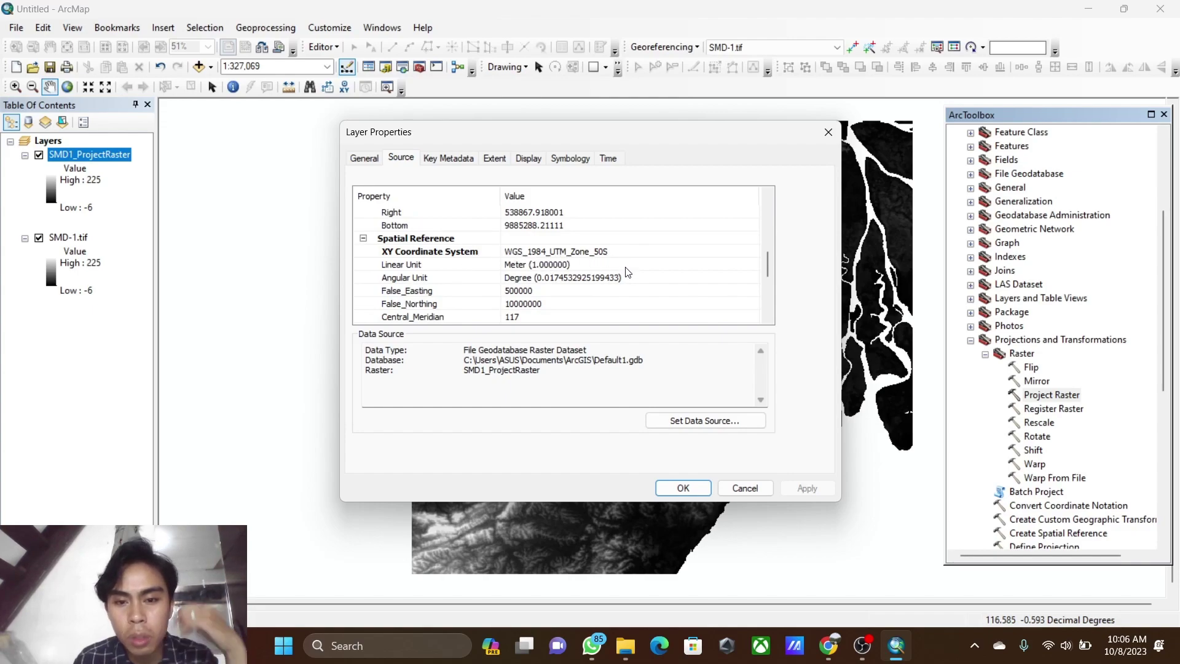
pyautogui.click(684, 489)
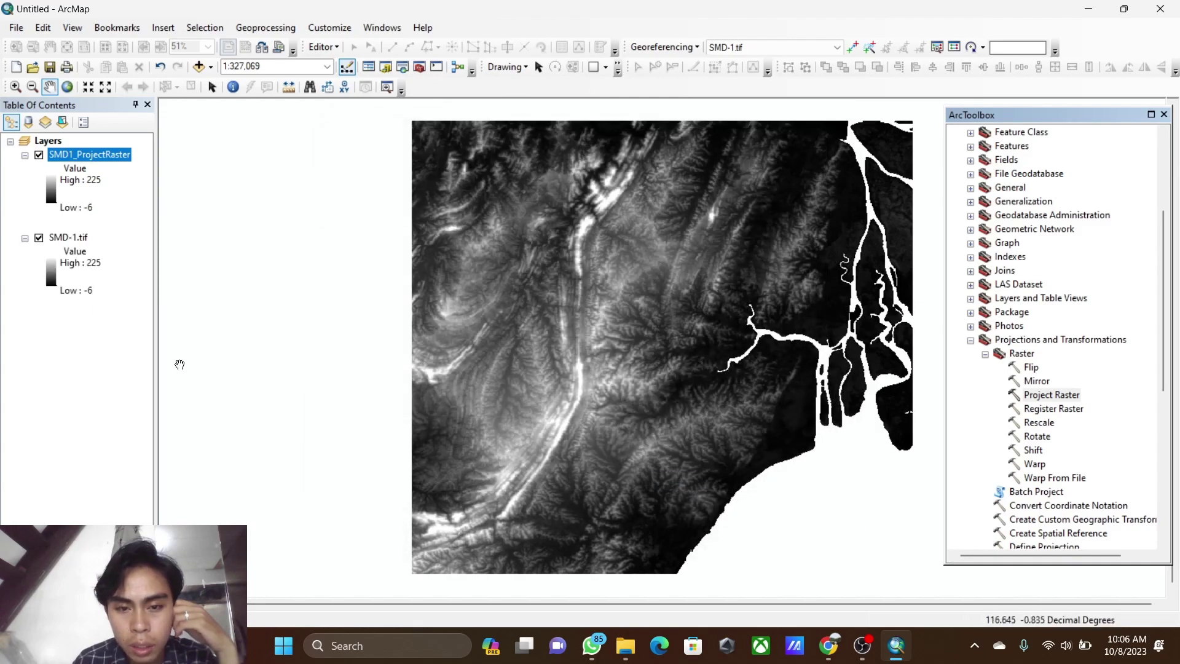
# - Remove the original SMD-1.tif layer from the Layers data frame
pyautogui.click(86, 241)
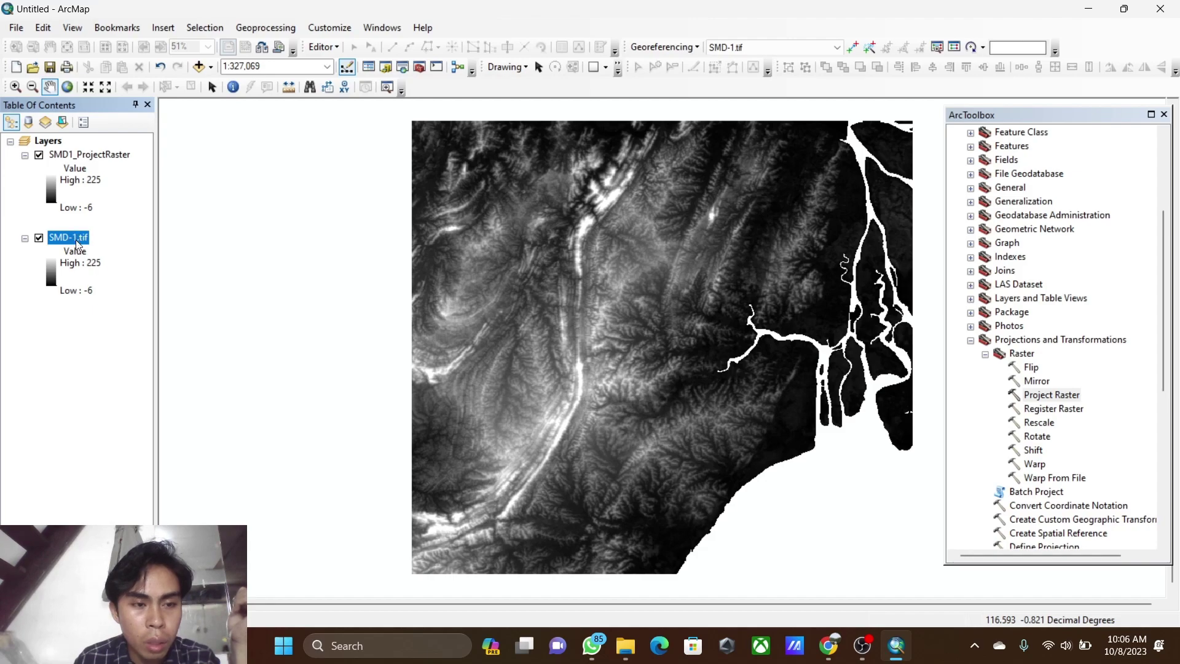
pyautogui.rightClick(79, 241)
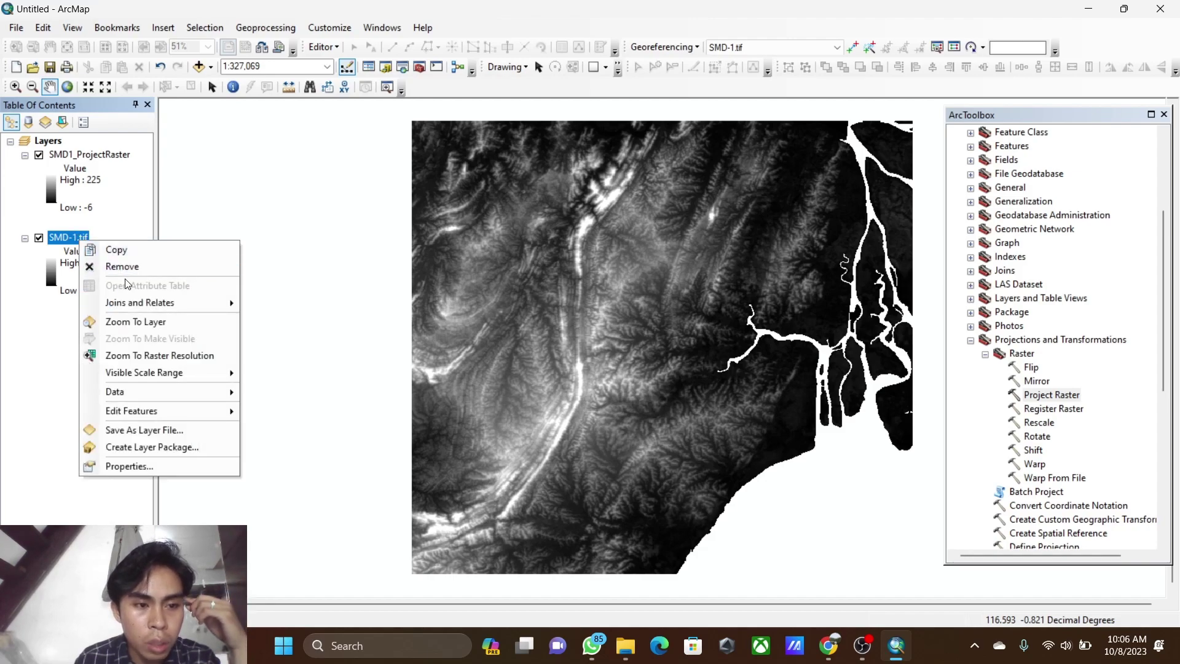
pyautogui.click(106, 268)
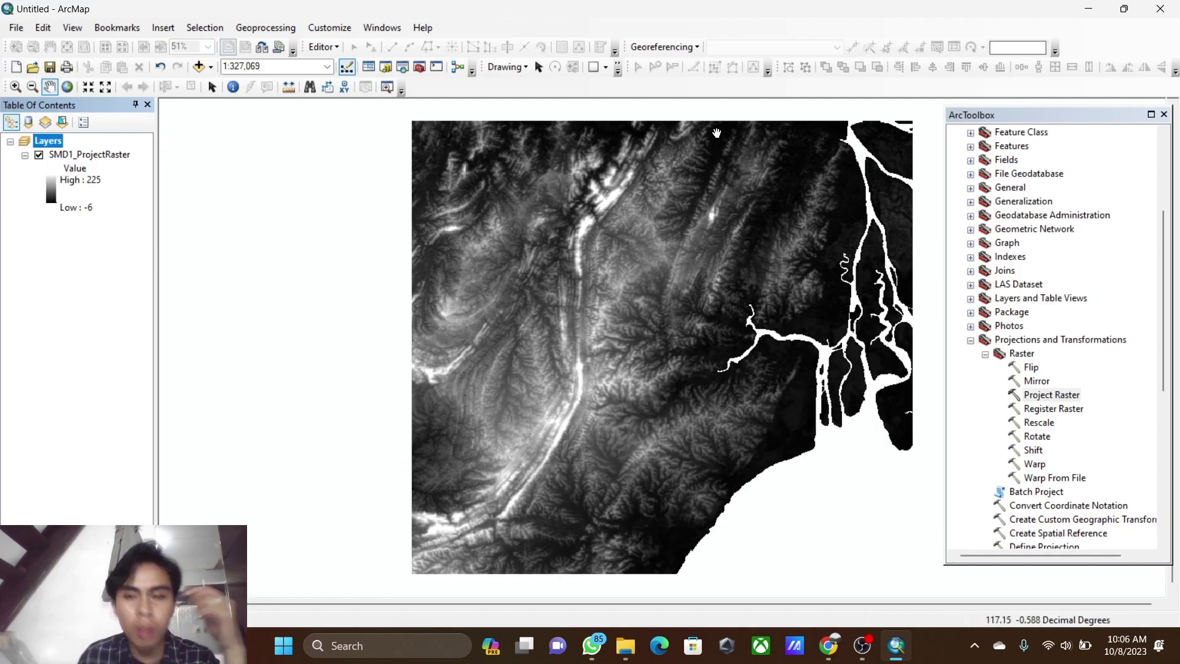
pyautogui.scroll(2, 757, 305)
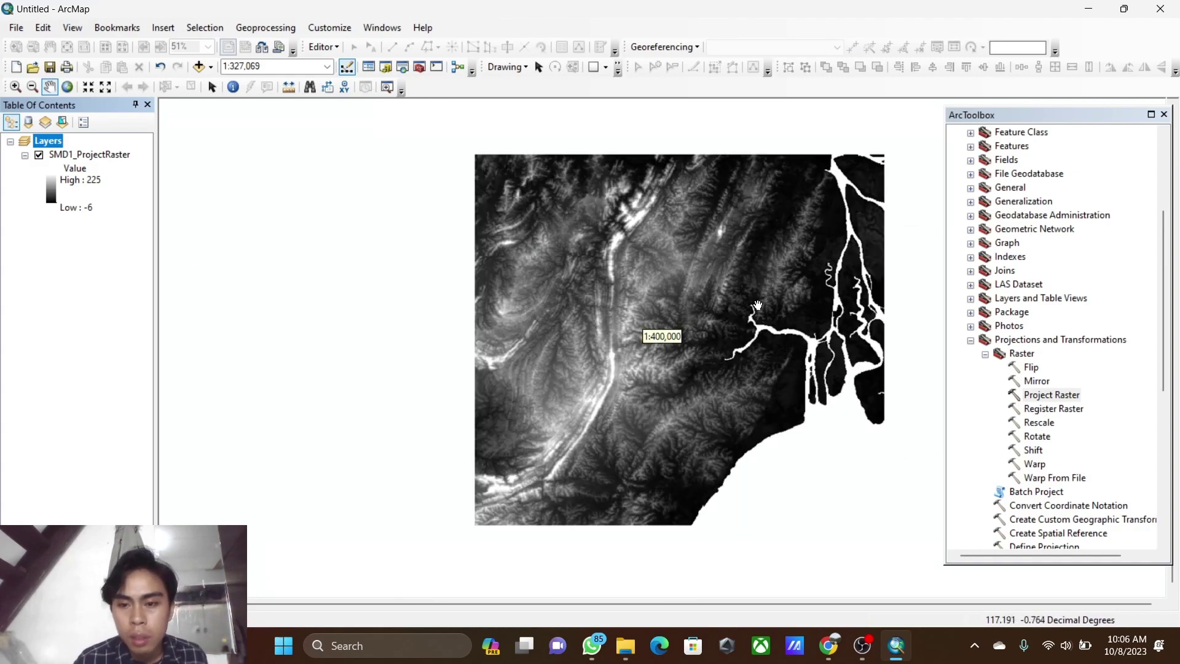
pyautogui.scroll(1, 757, 306)
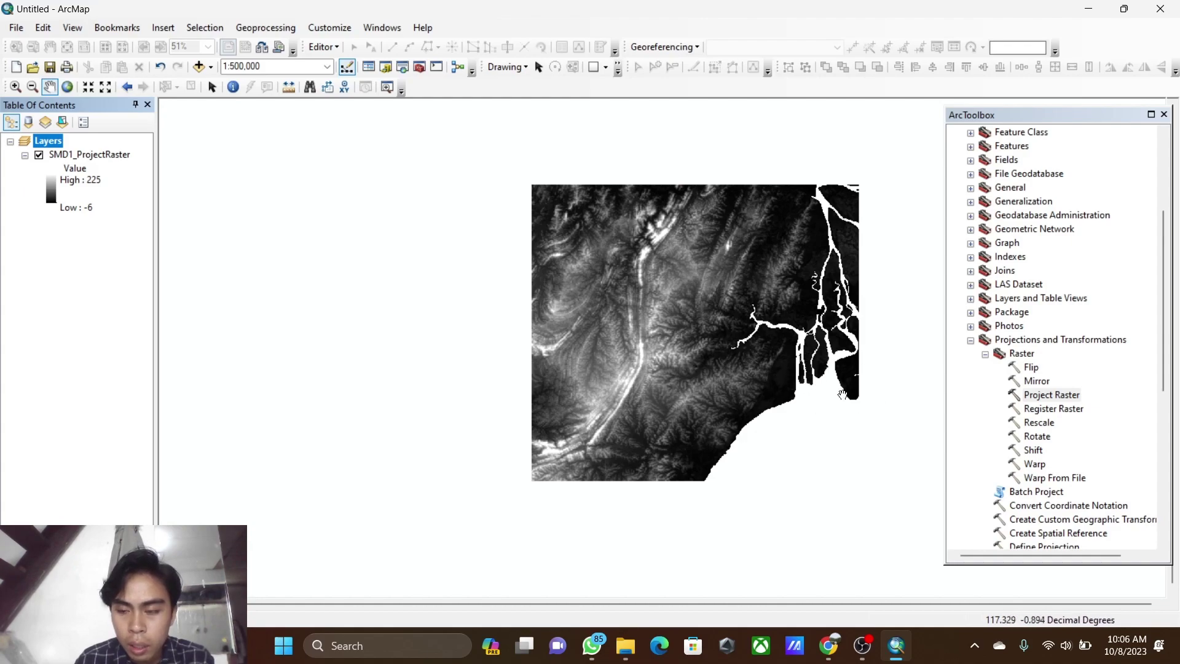
# - Open the Fill tool from the Hydrology toolset of Spatial Analyst Tools
pyautogui.scroll(-7, 1001, 343)
pyautogui.scroll(-1, 1001, 343)
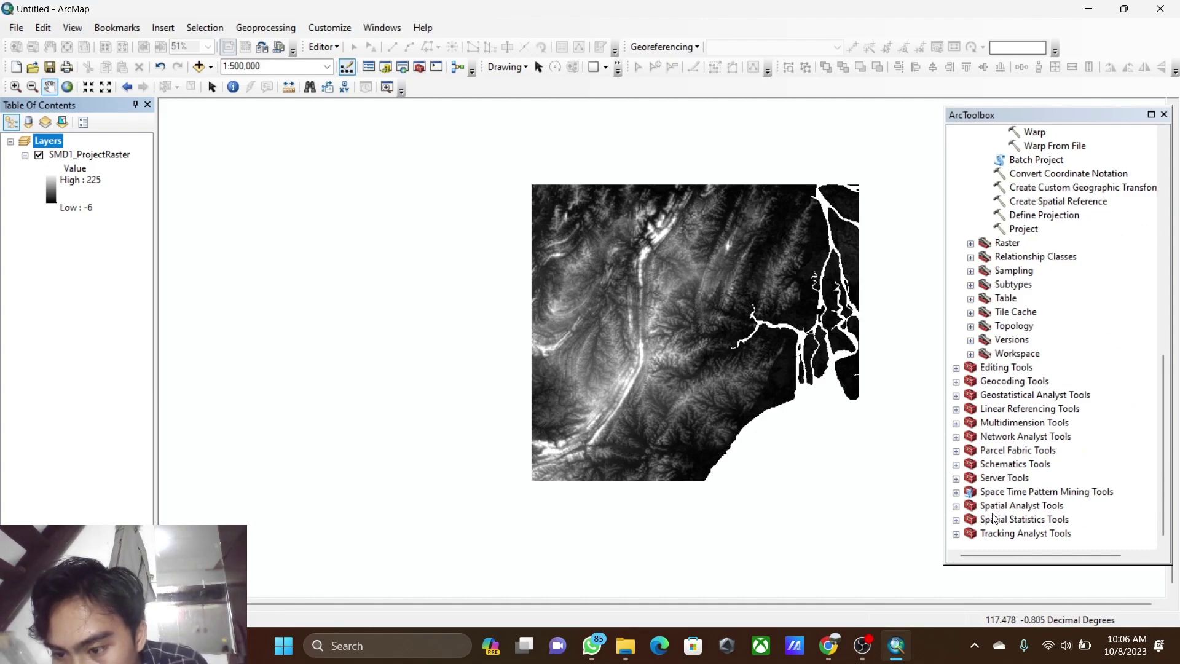
pyautogui.click(956, 520)
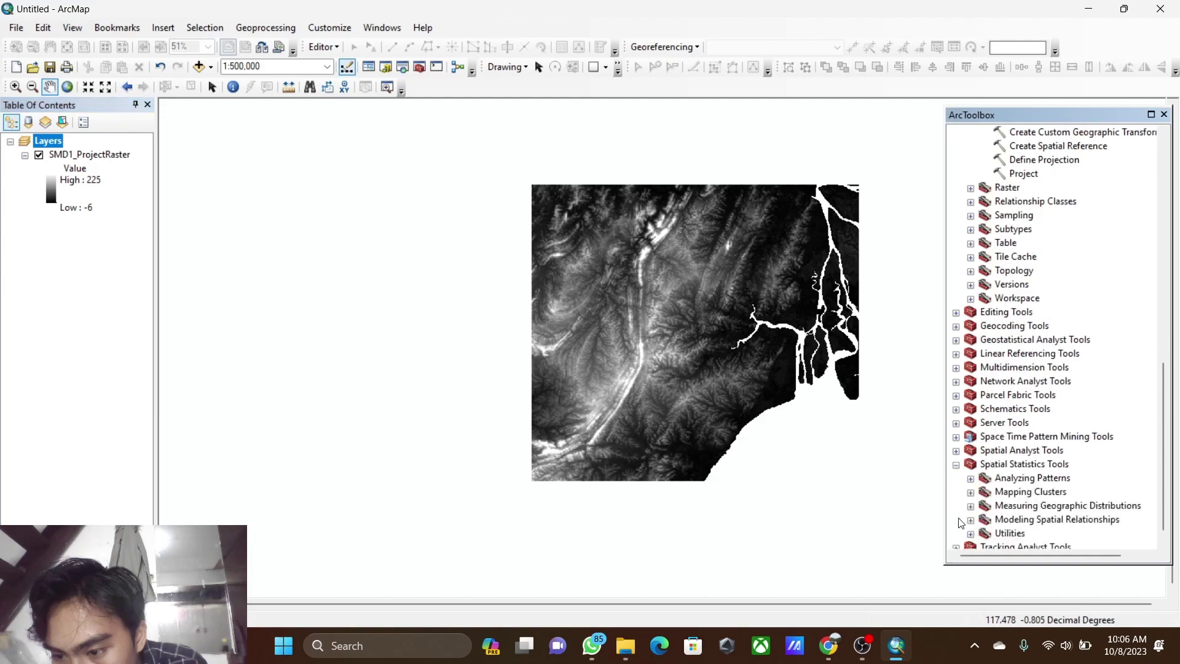
pyautogui.scroll(-1, 965, 467)
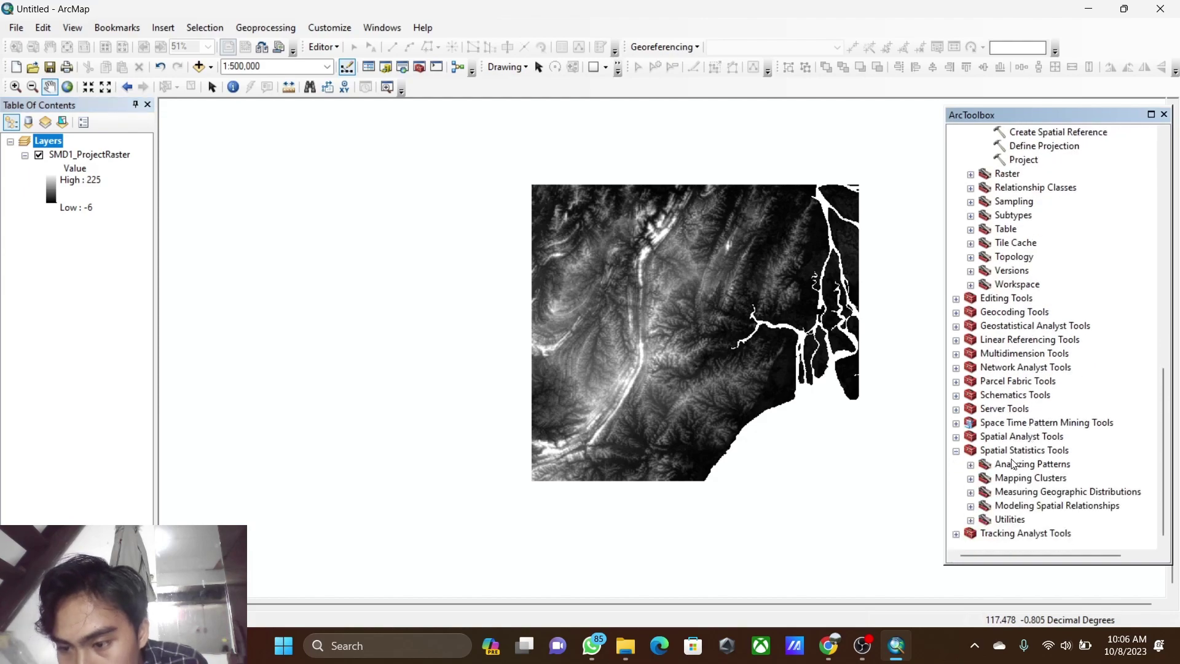
pyautogui.click(956, 437)
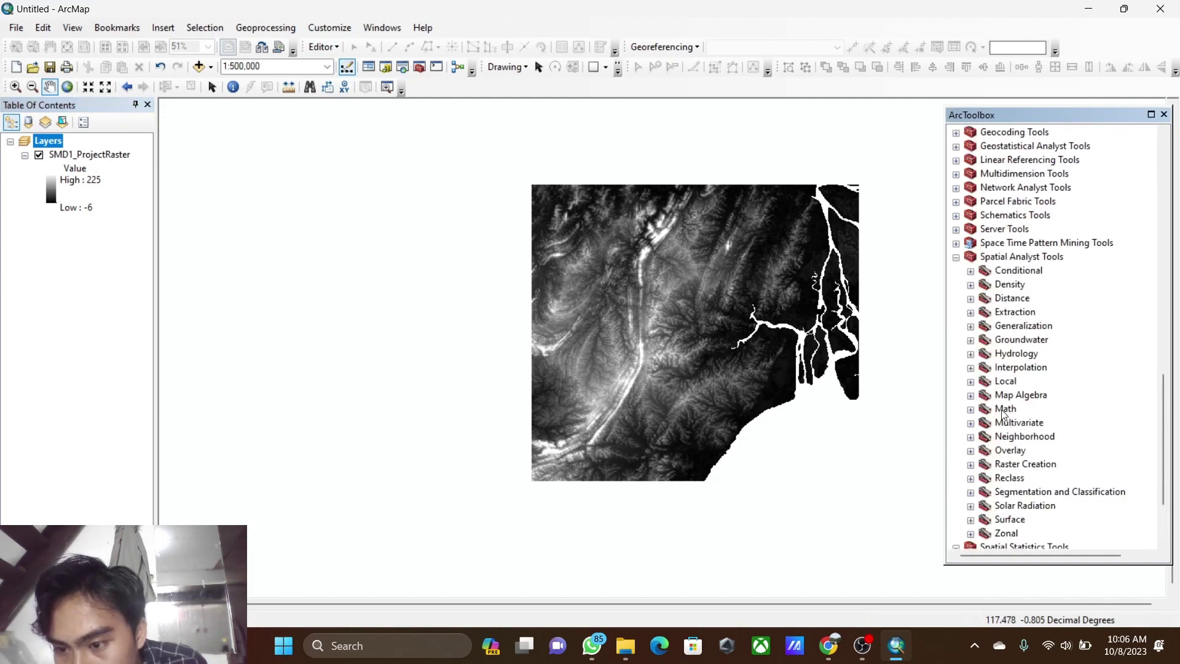
pyautogui.click(970, 354)
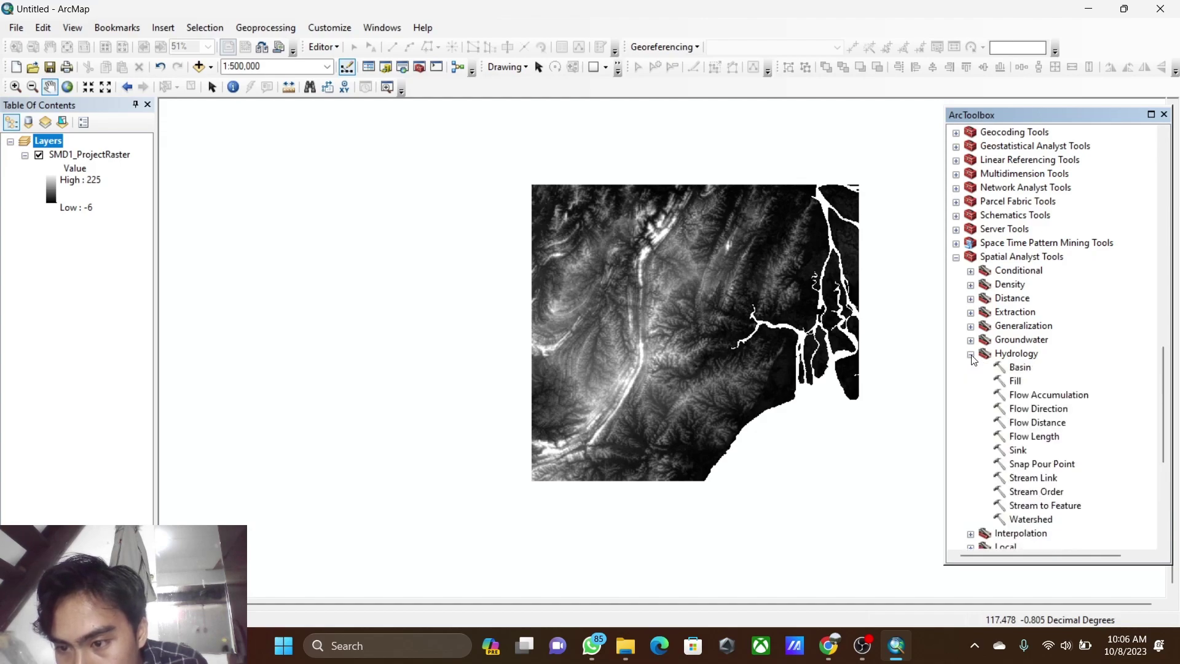
pyautogui.scroll(-1, 1037, 409)
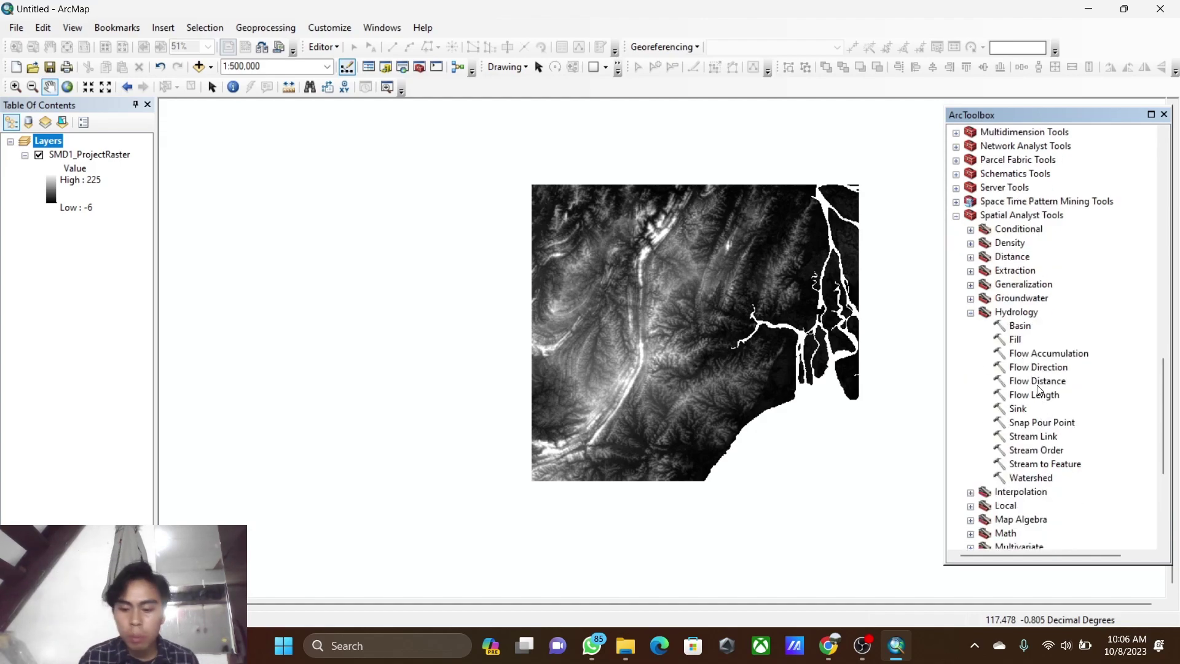
pyautogui.doubleClick(1014, 341)
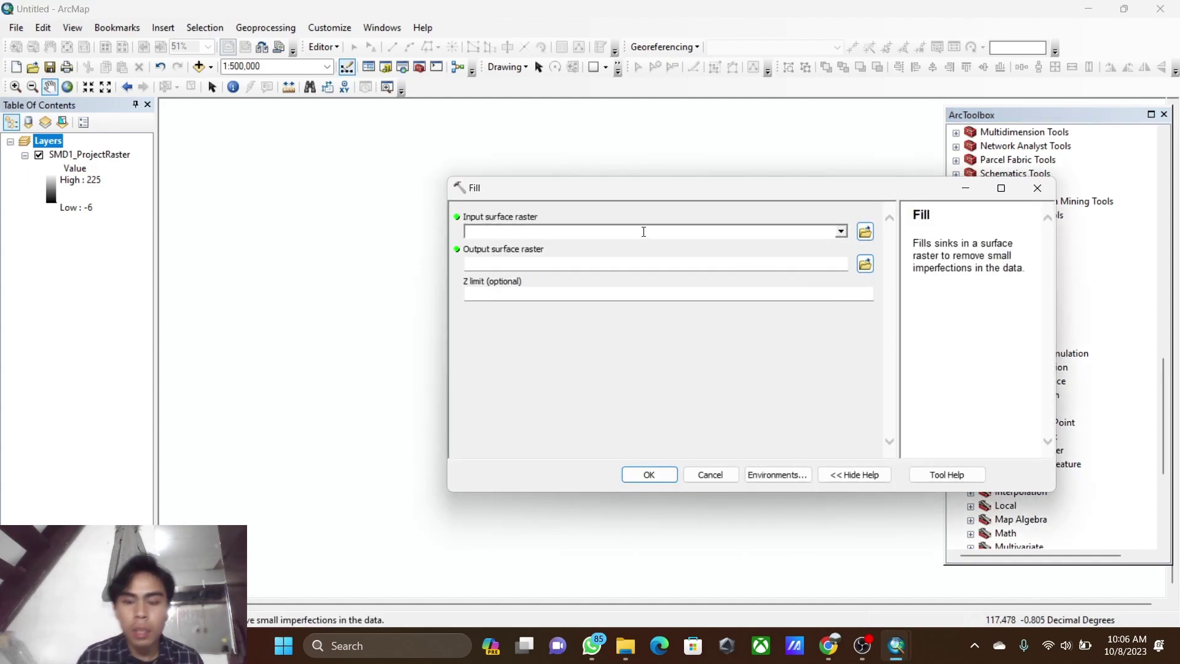
# - Run Fill with SMD1_ProjectRaster as the input surface raster, keeping the default output and no Z limit
pyautogui.moveTo(832, 192); pyautogui.dragTo(460, 238)
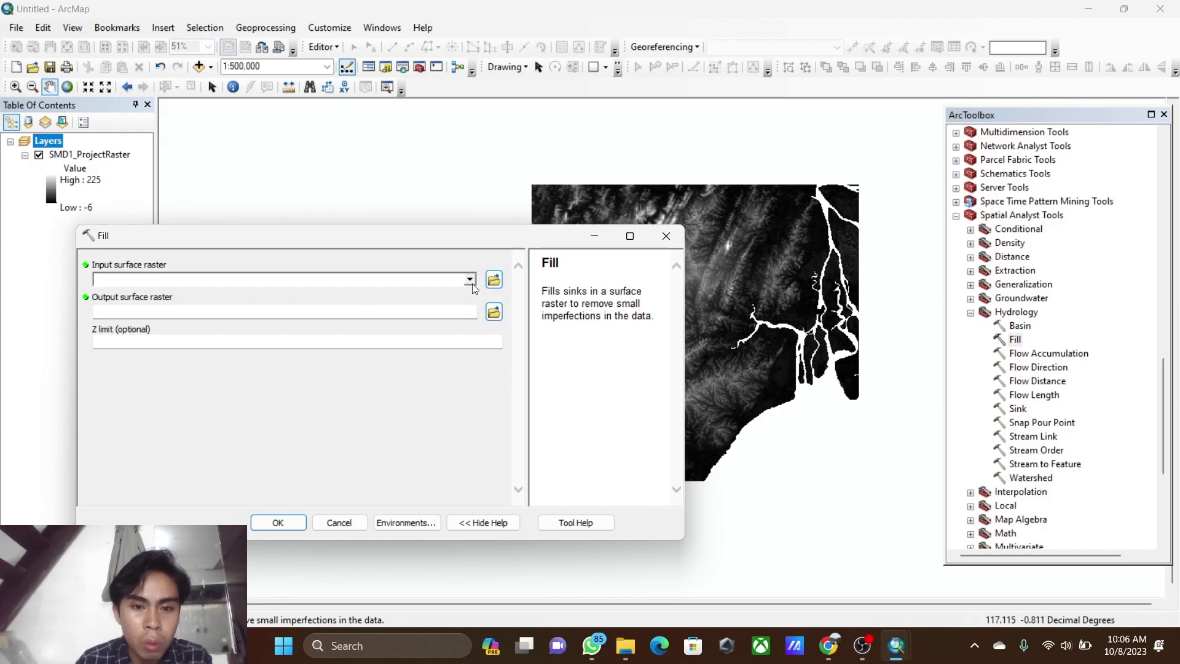
pyautogui.moveTo(507, 234); pyautogui.dragTo(497, 164)
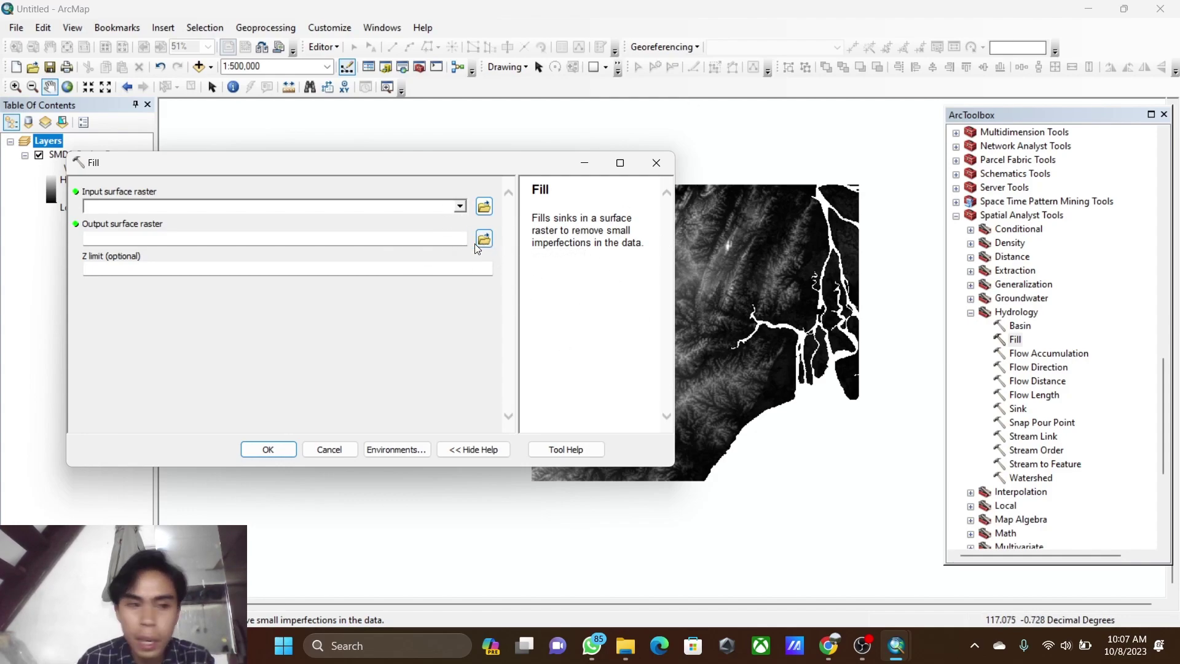
pyautogui.click(460, 207)
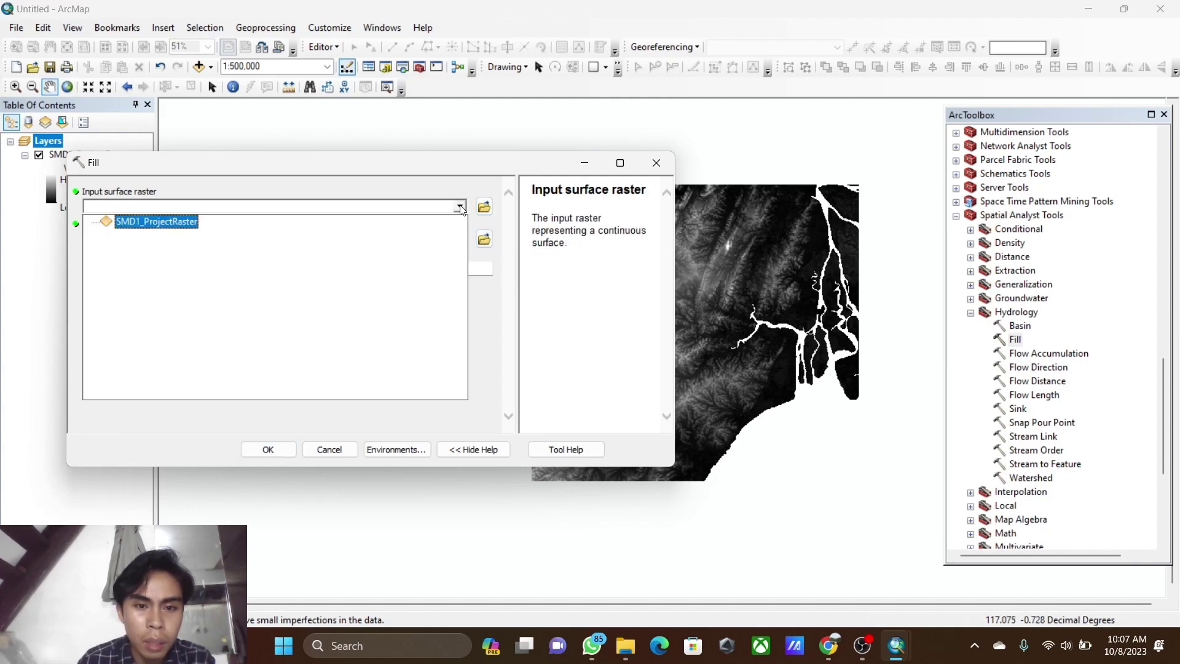
pyautogui.click(169, 222)
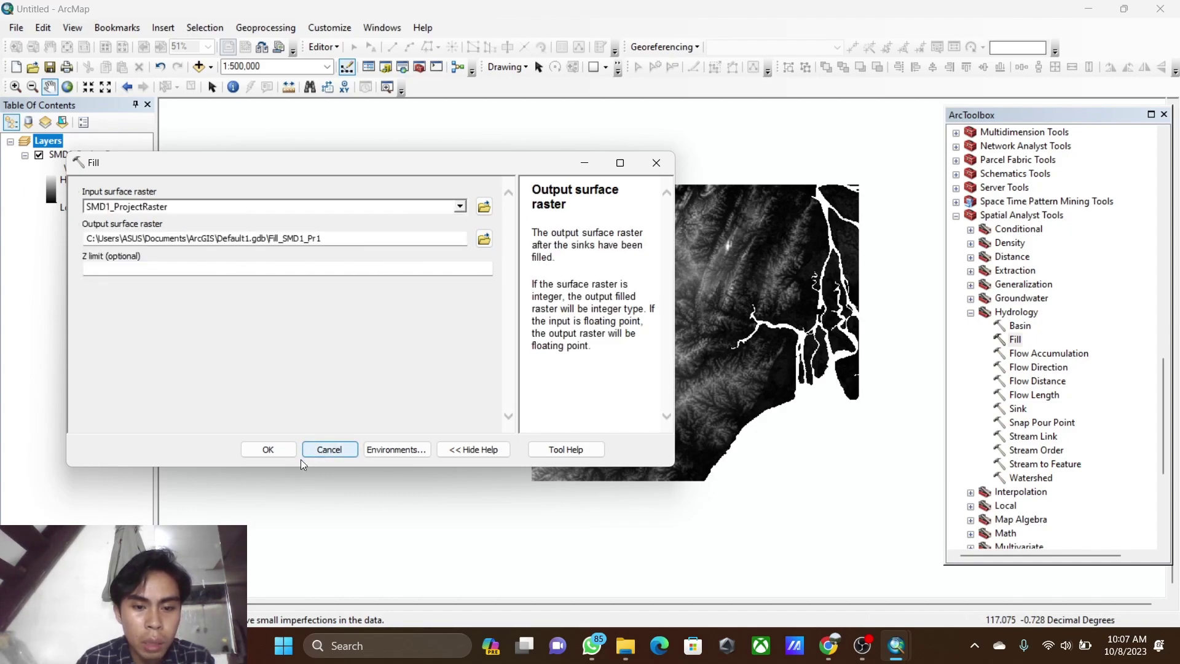
pyautogui.click(260, 449)
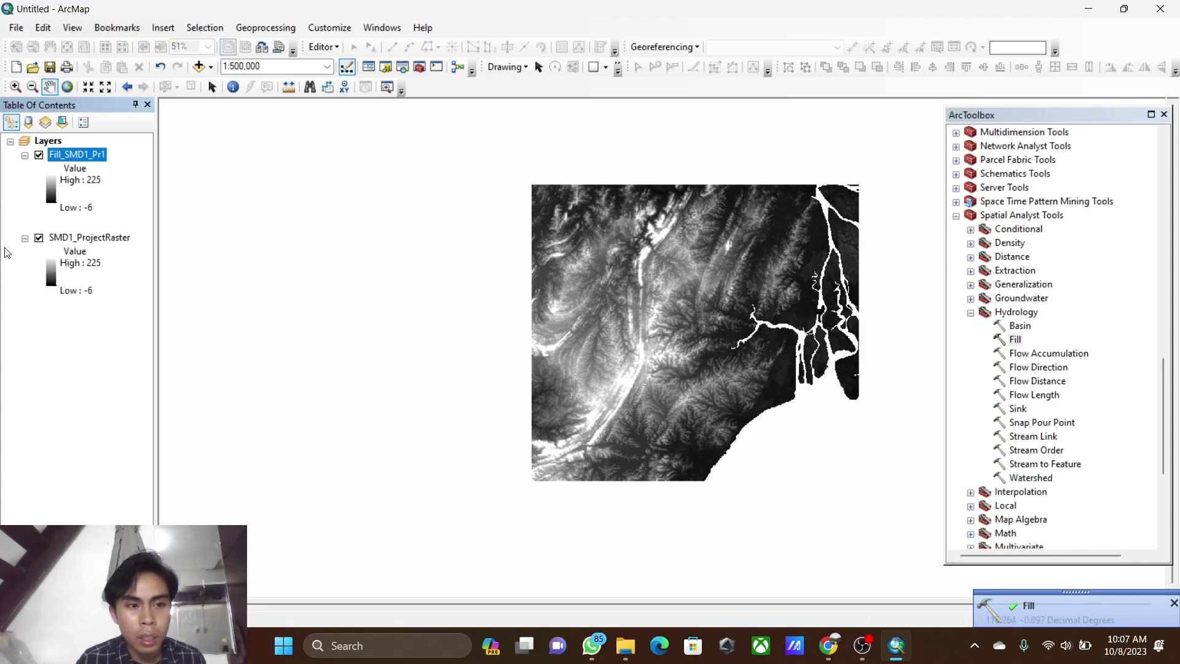
# - Run Flow Direction with Fill_SMD1_Pr1 as the input surface raster, keeping the default output and the D8 flow direction type
pyautogui.moveTo(743, 403); pyautogui.dragTo(713, 410)
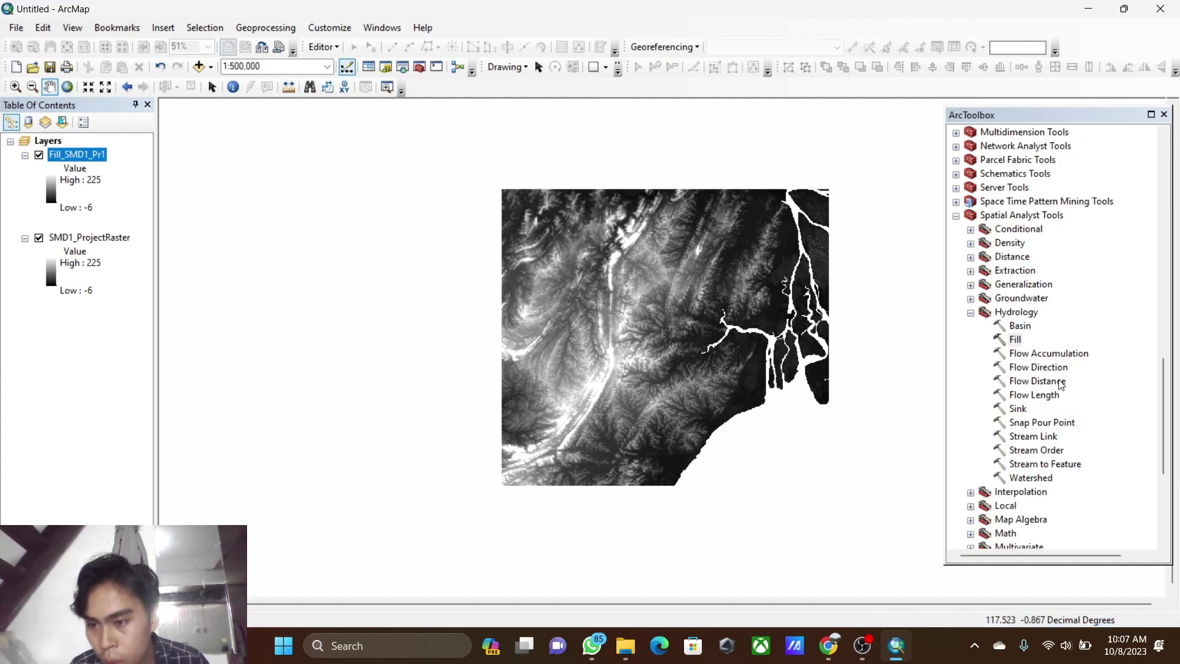
pyautogui.doubleClick(1037, 367)
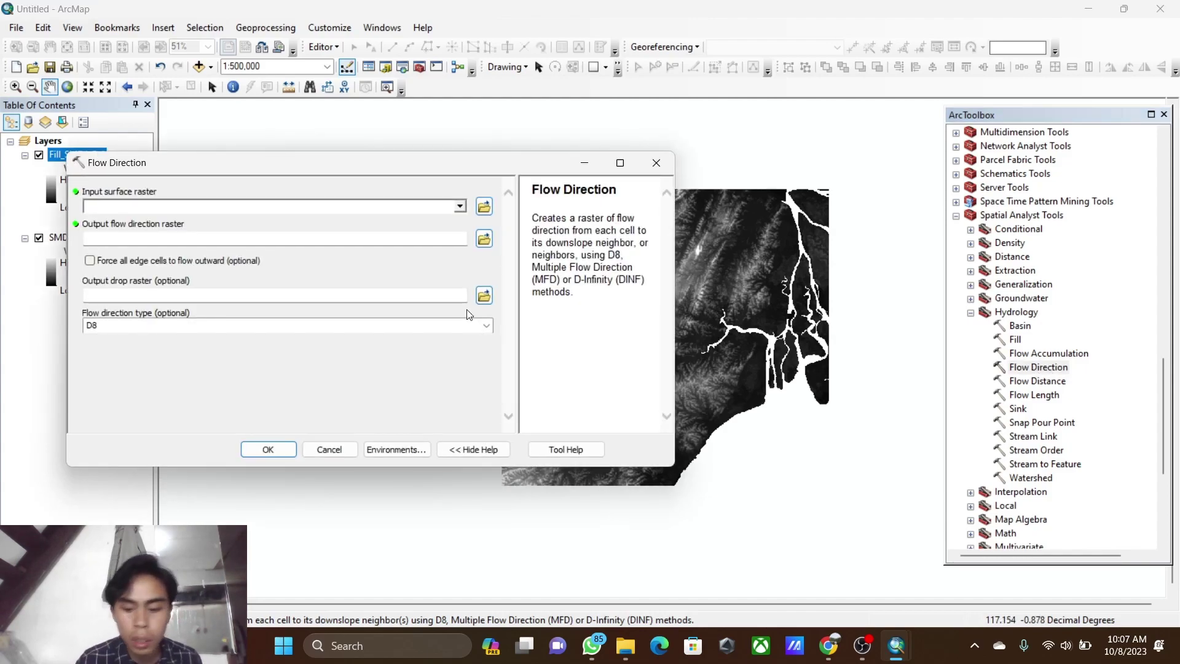
pyautogui.moveTo(371, 172); pyautogui.dragTo(484, 171)
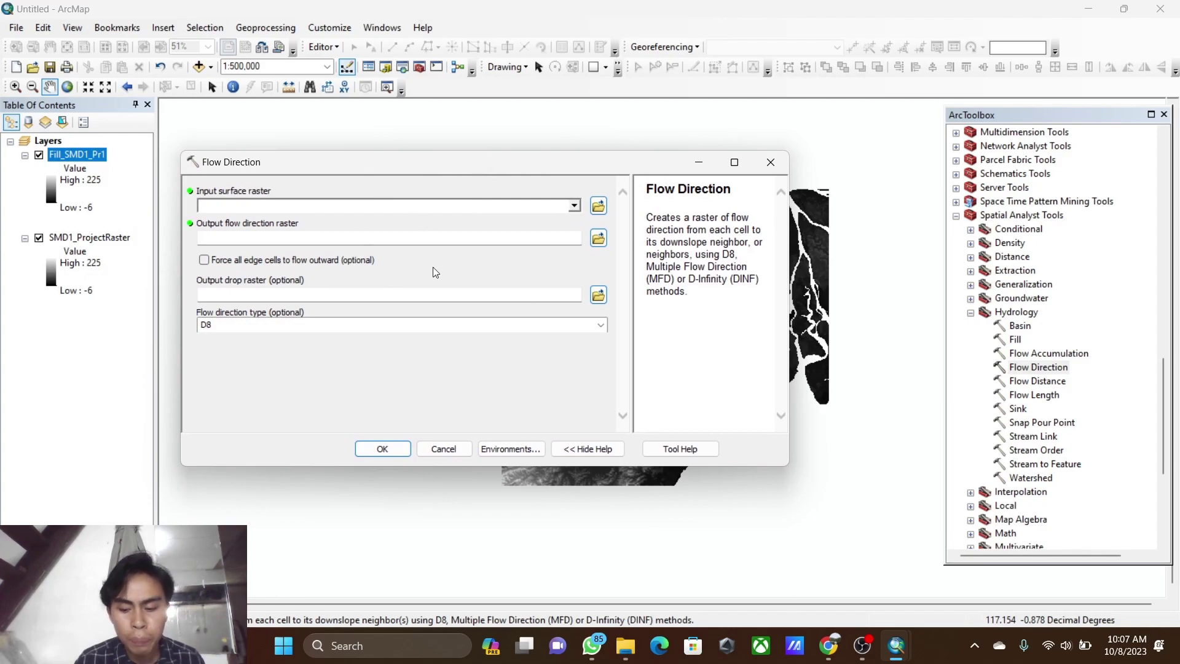
pyautogui.click(574, 206)
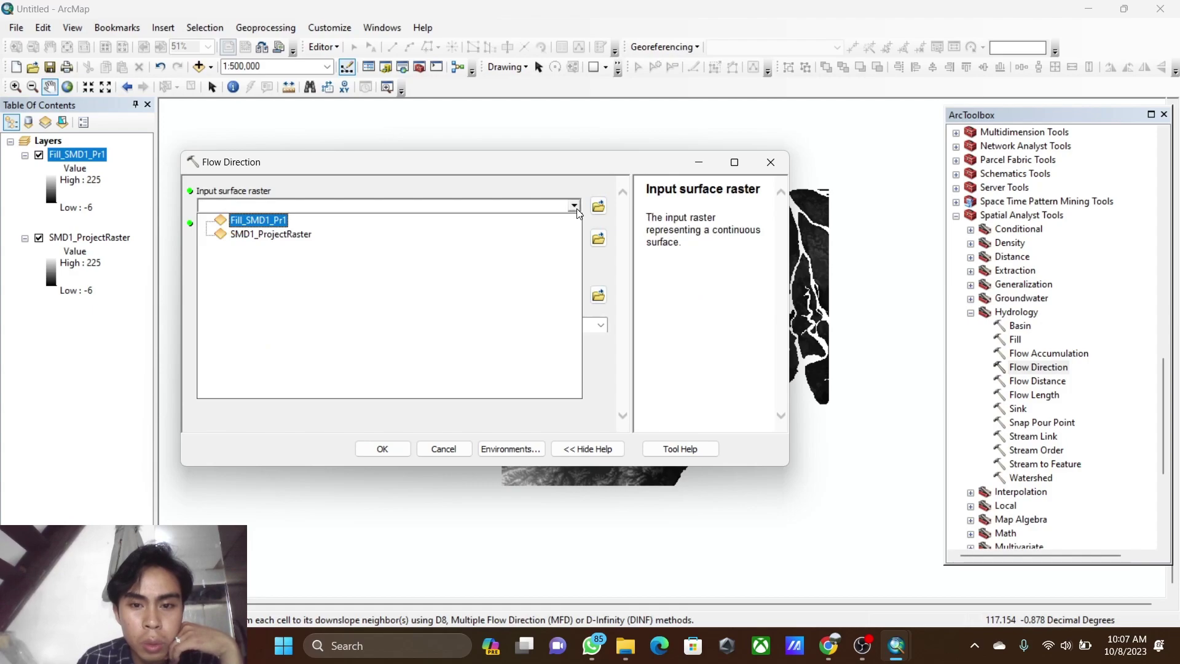
pyautogui.click(235, 222)
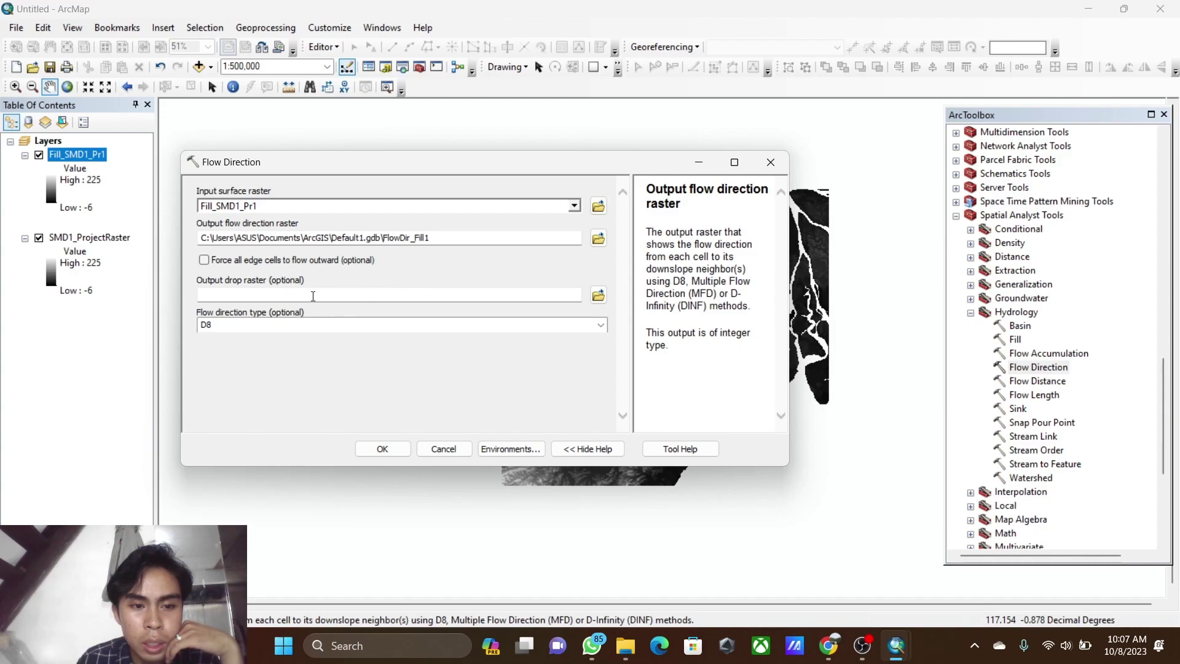
pyautogui.click(382, 448)
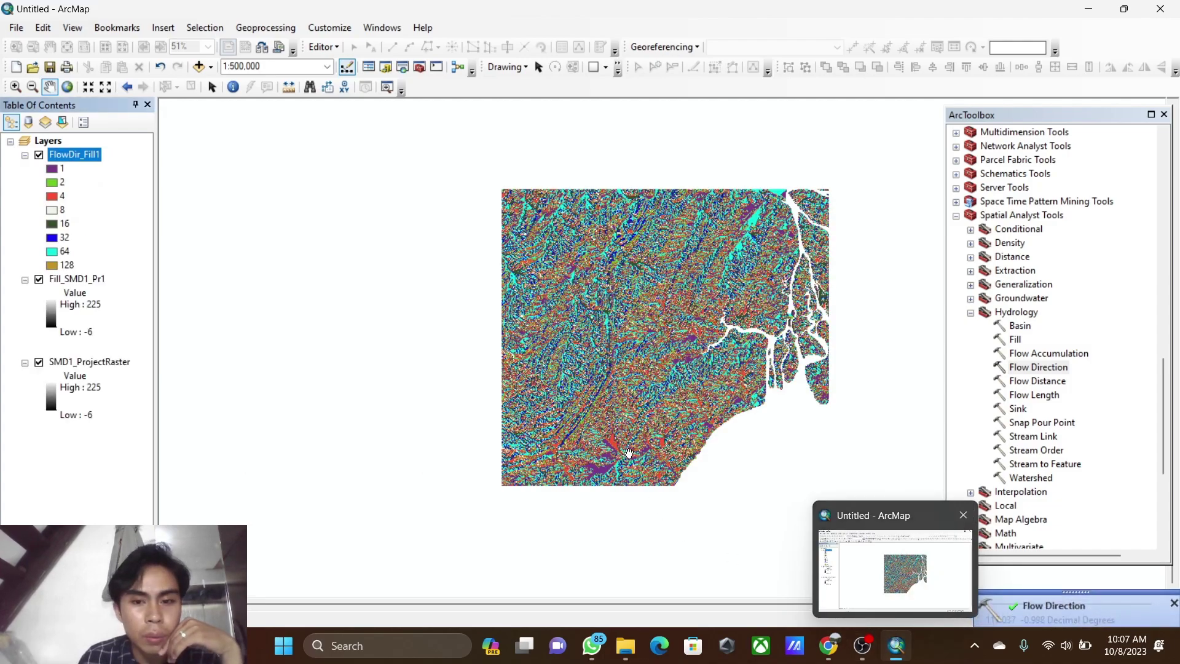
# - Run Flow Accumulation with FlowDir_Fill1 as the input flow direction raster, keeping the default output, FLOAT data type and D8 direction type
pyautogui.scroll(1, 726, 388)
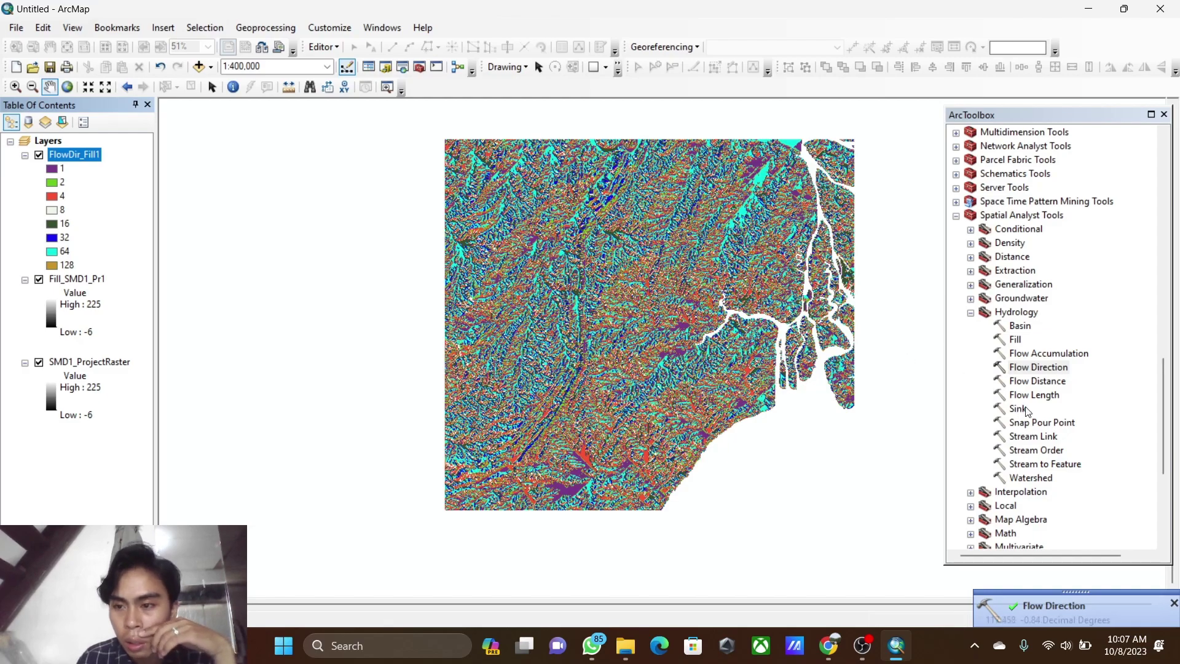
pyautogui.doubleClick(1028, 351)
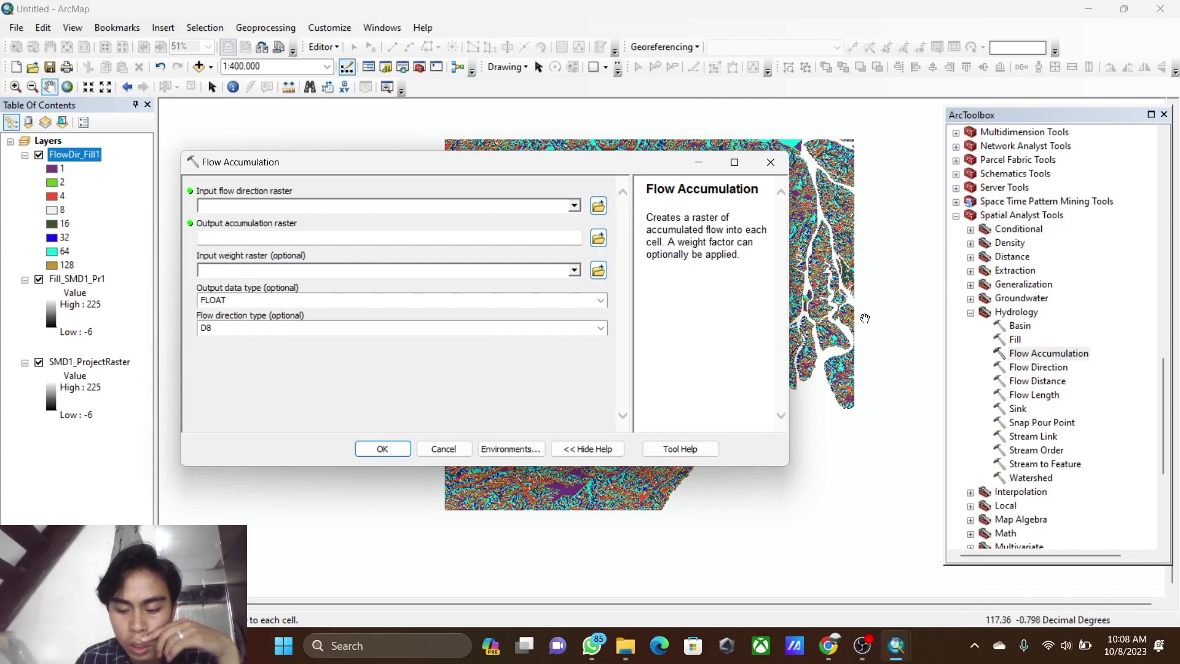
pyautogui.click(578, 210)
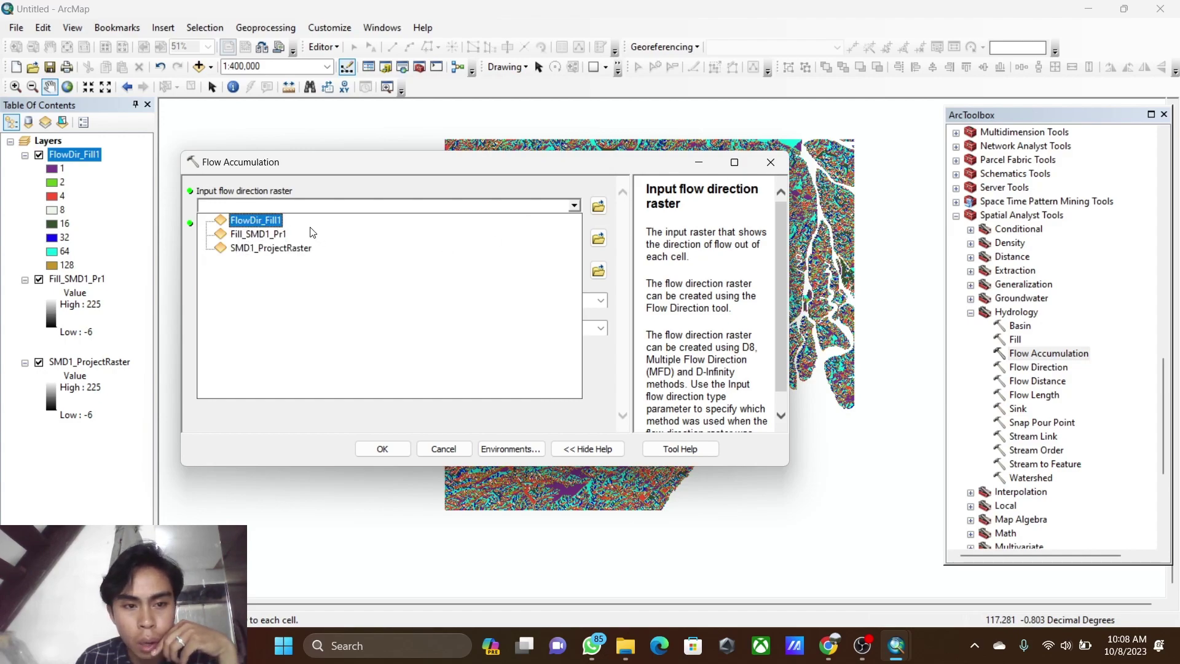
pyautogui.click(278, 226)
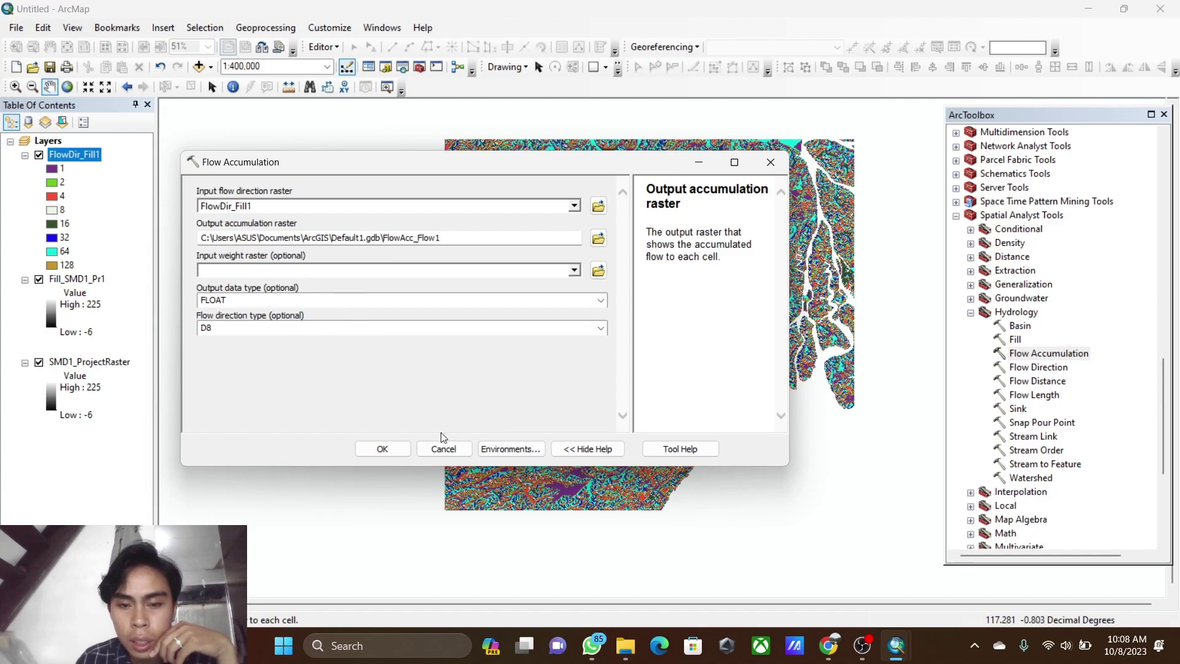
pyautogui.click(381, 449)
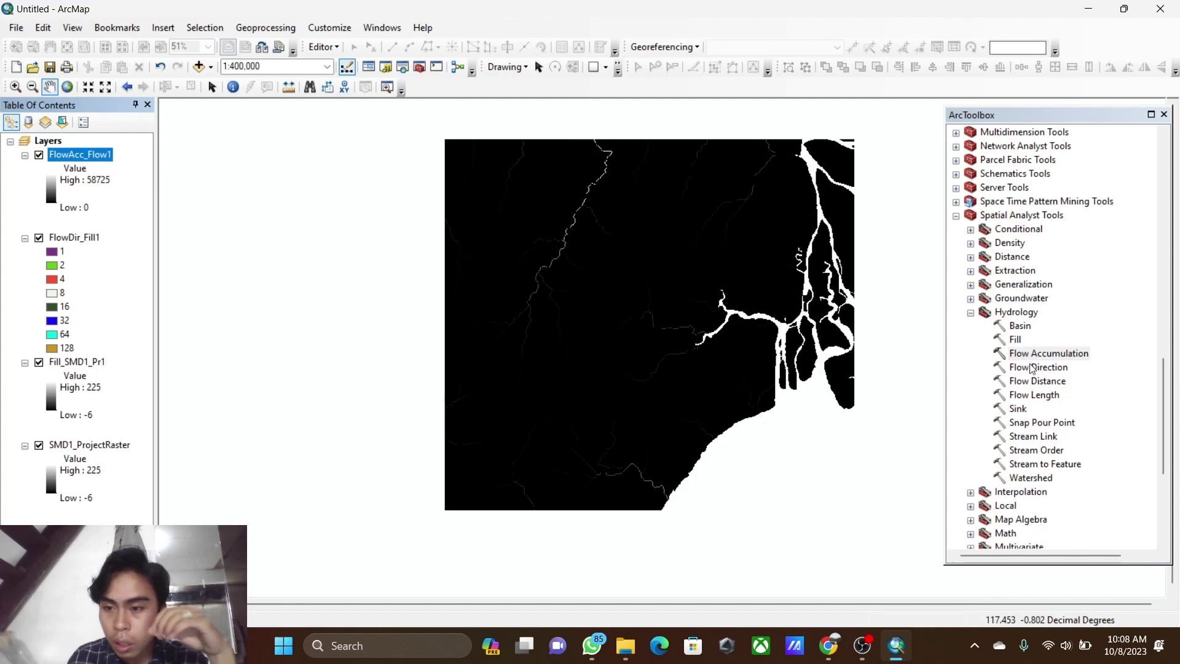
# - Open the Con tool from the Conditional toolset and set FlowAcc_Flow1 as the input conditional raster
pyautogui.scroll(-1, 1046, 409)
pyautogui.scroll(1, 1046, 409)
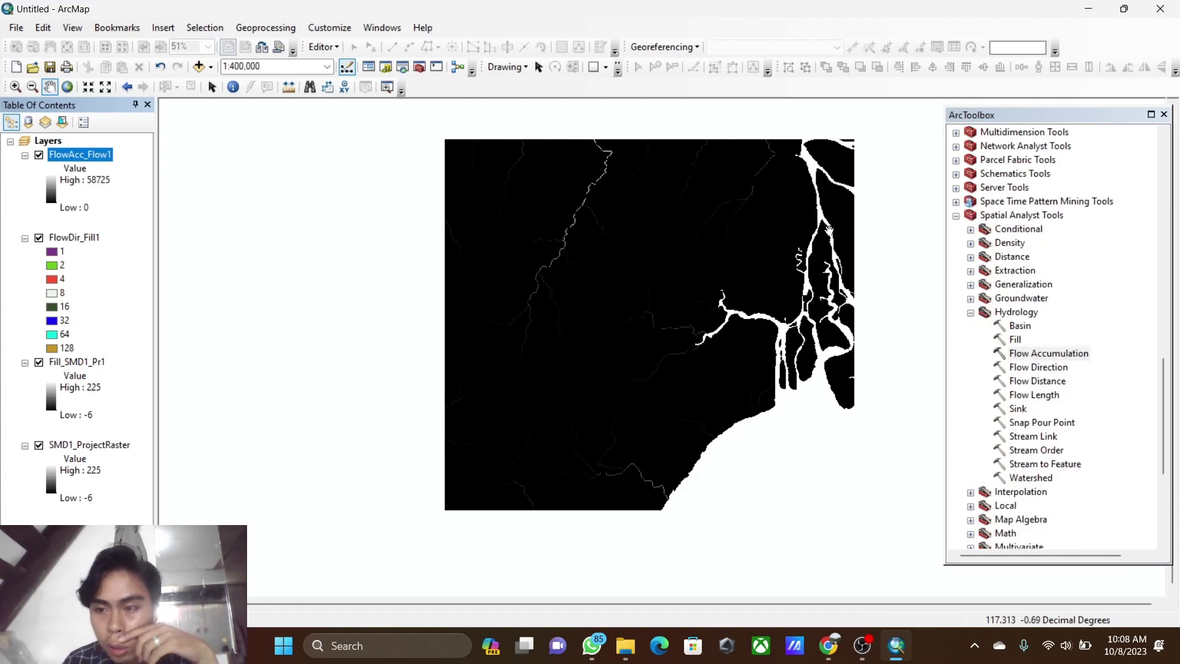
pyautogui.click(970, 230)
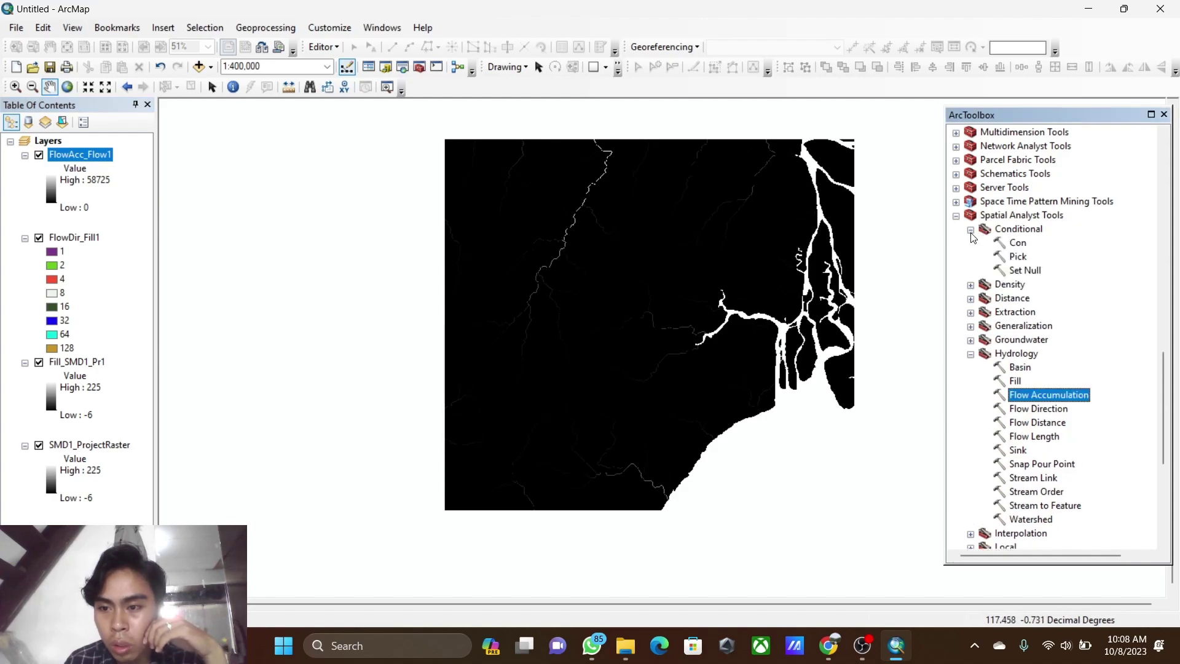
pyautogui.doubleClick(1019, 244)
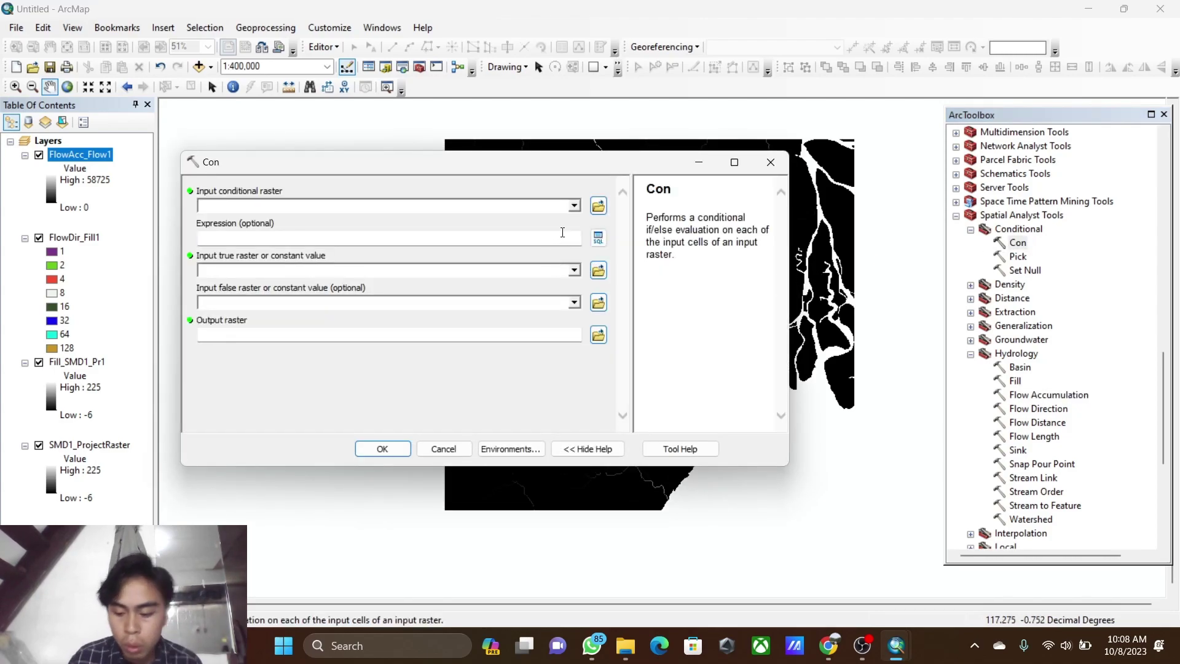
pyautogui.click(573, 208)
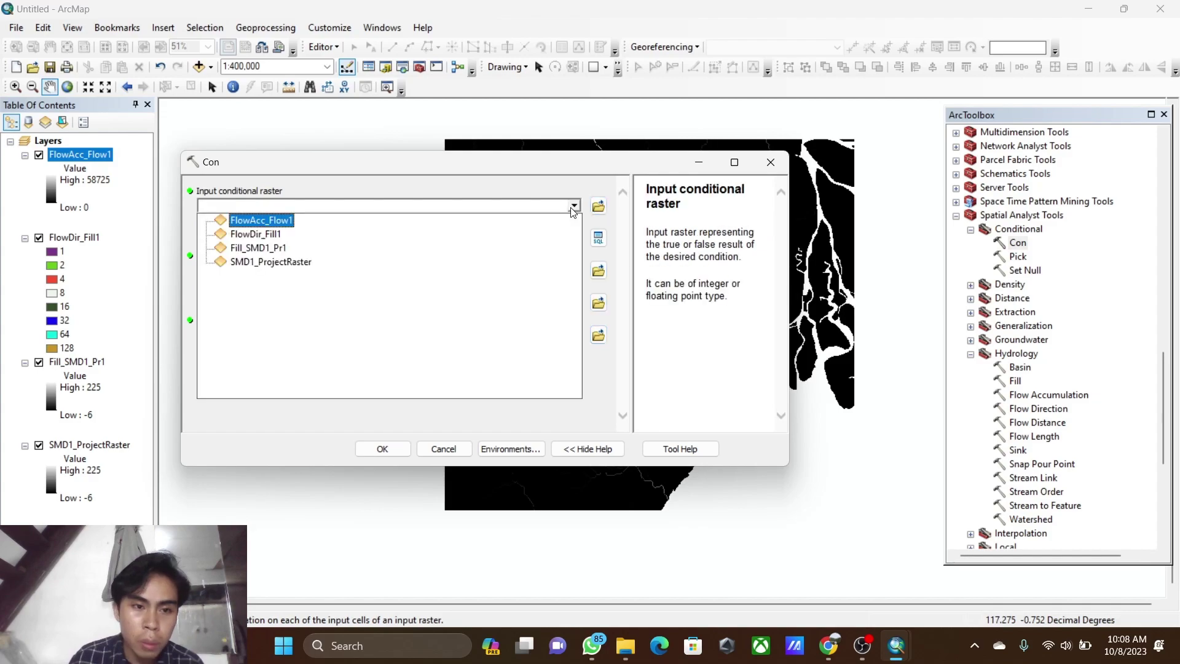
pyautogui.click(255, 221)
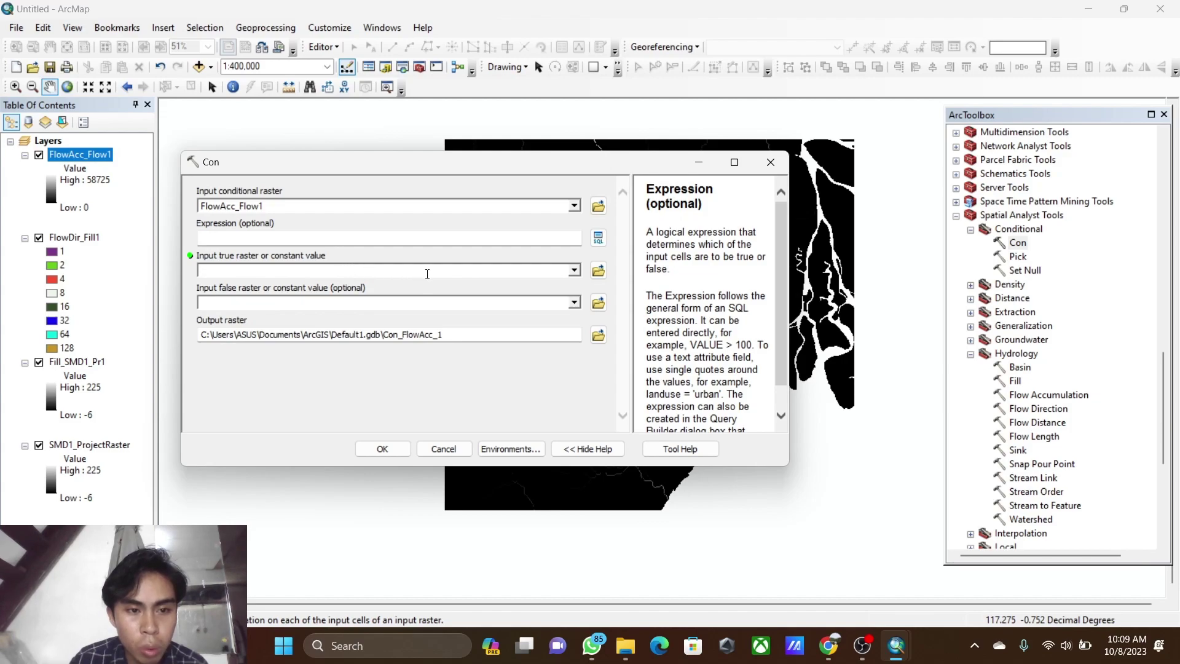
# - Run Con with FlowDir_Fill1 as both the true and the false raster, leaving the expression empty and the default output
pyautogui.click(574, 270)
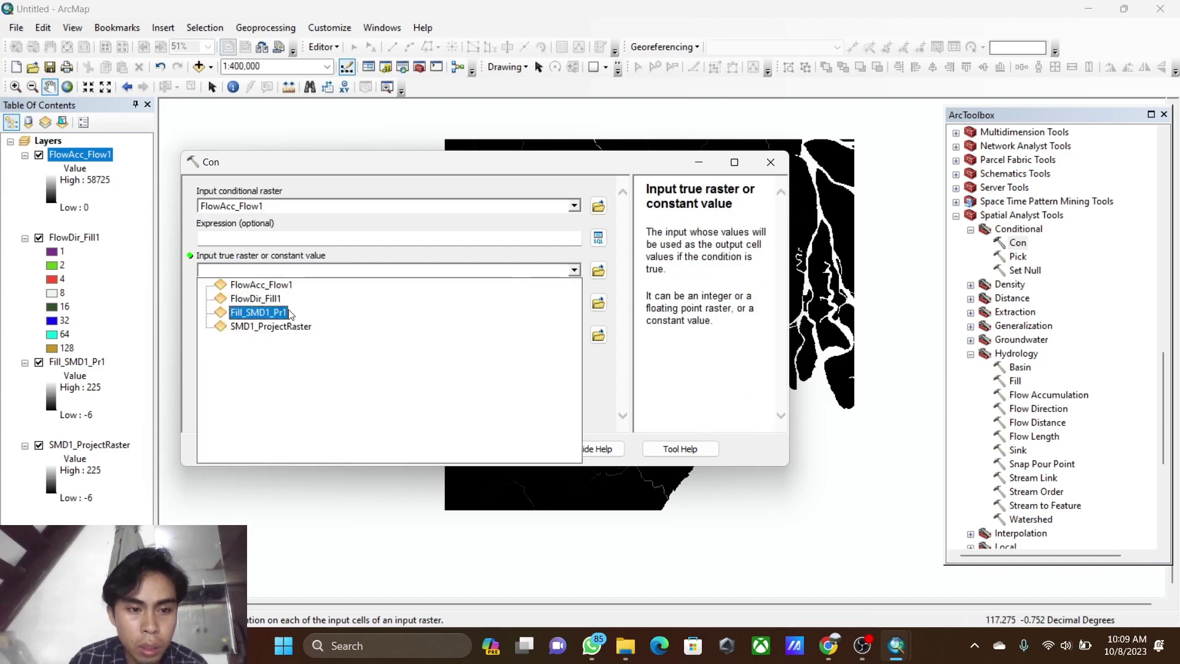
pyautogui.click(255, 298)
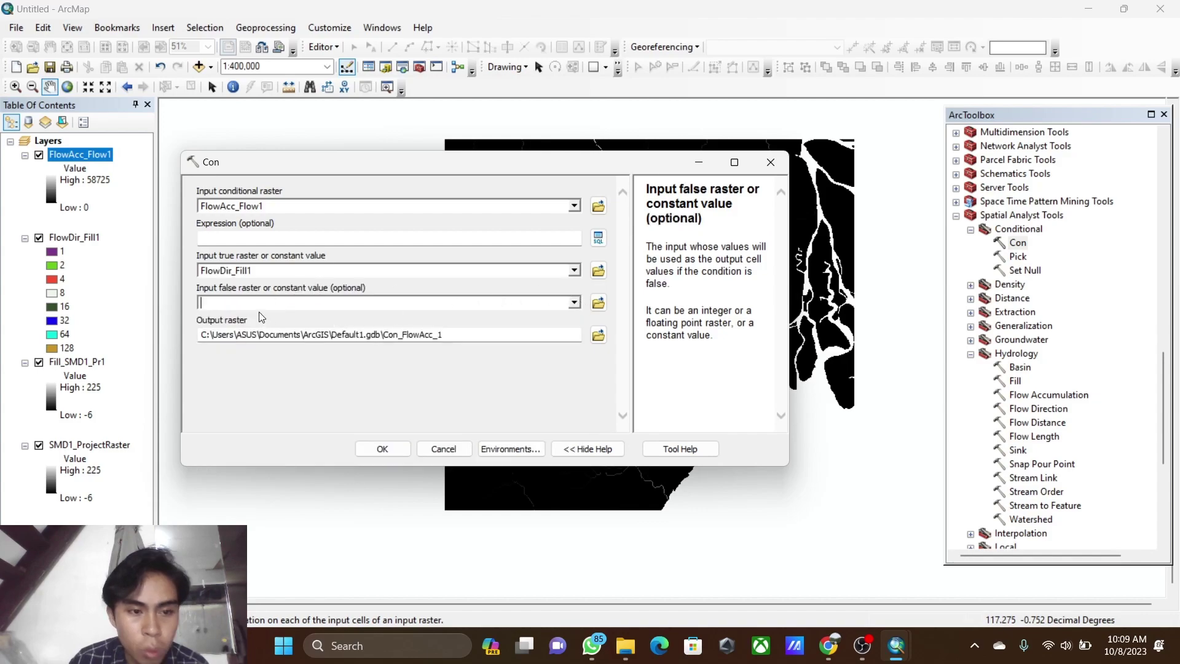
pyautogui.click(573, 301)
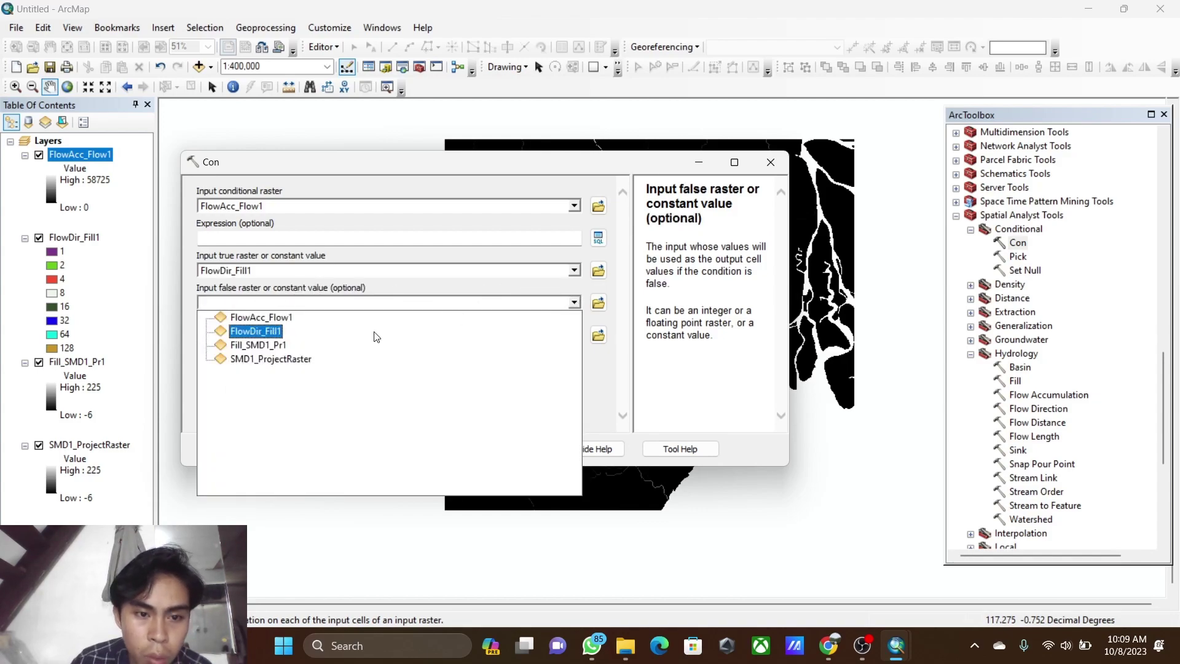
pyautogui.press('Escape')
pyautogui.write('FlowDir_Fill1')
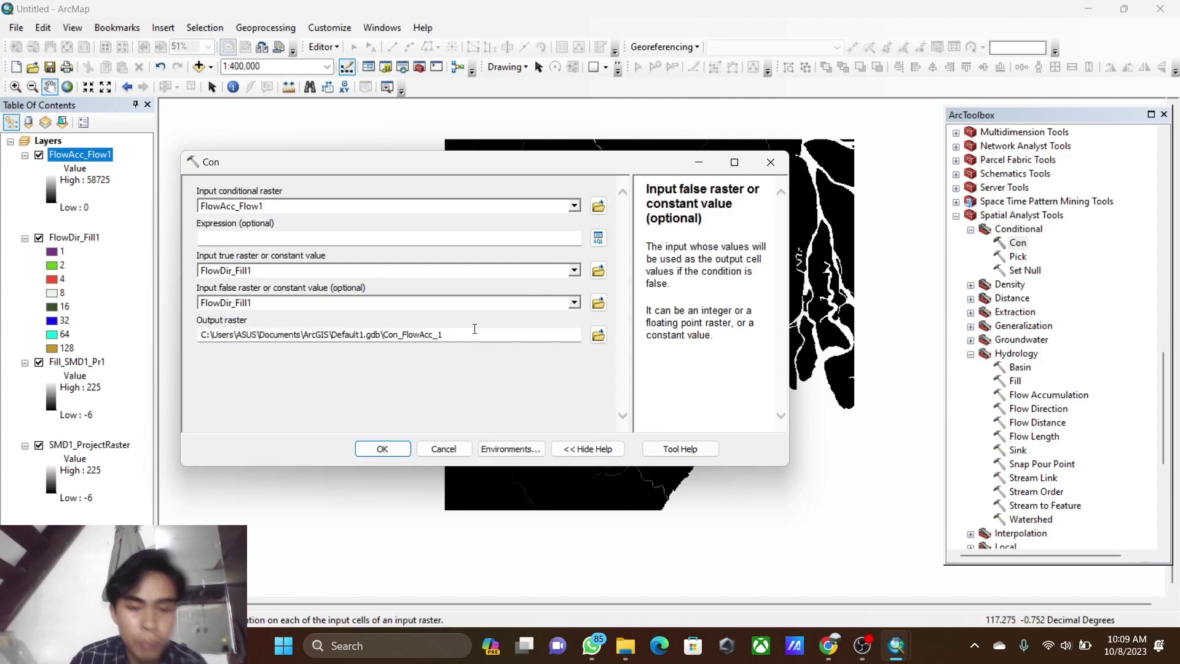
pyautogui.click(363, 449)
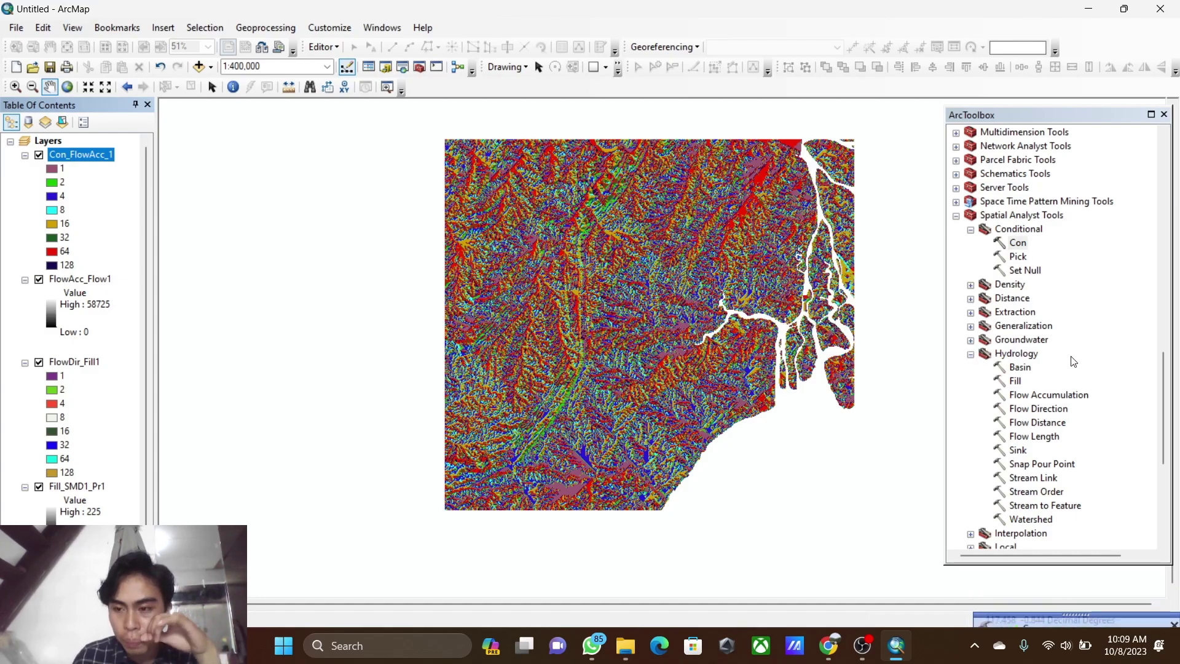
# - Run Stream Order with Con_FlowAcc_1 as the stream raster, FlowDir_Fill1 as the flow direction raster and the STRAHLER ordering method
pyautogui.scroll(-1, 1027, 358)
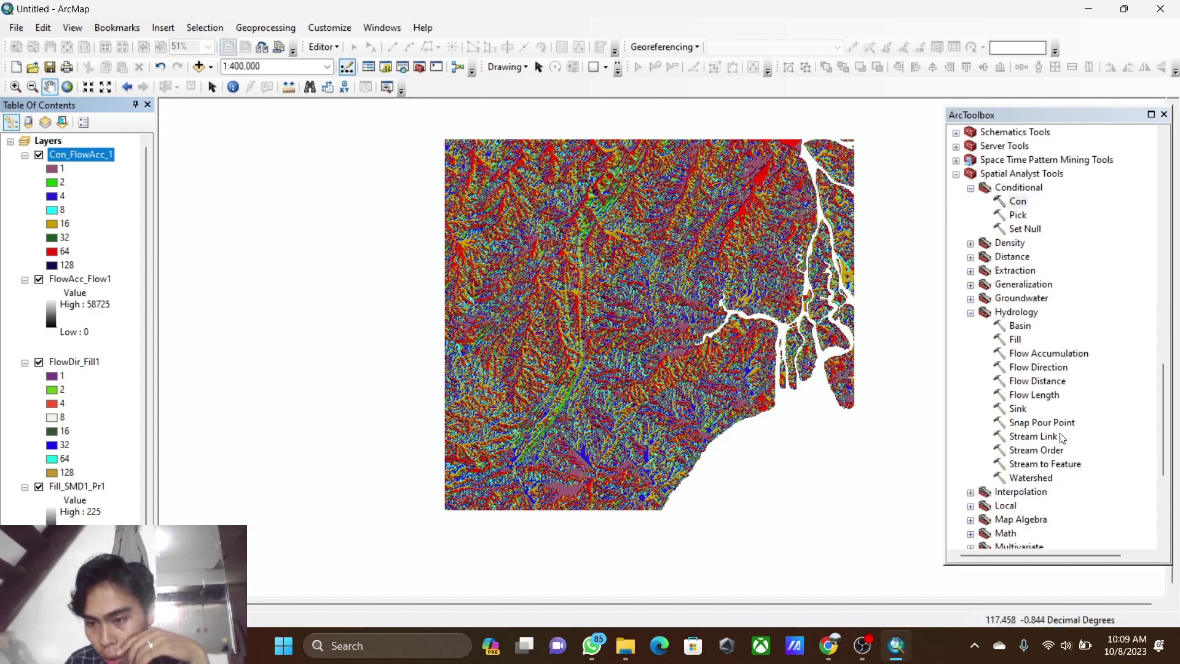
pyautogui.doubleClick(1042, 451)
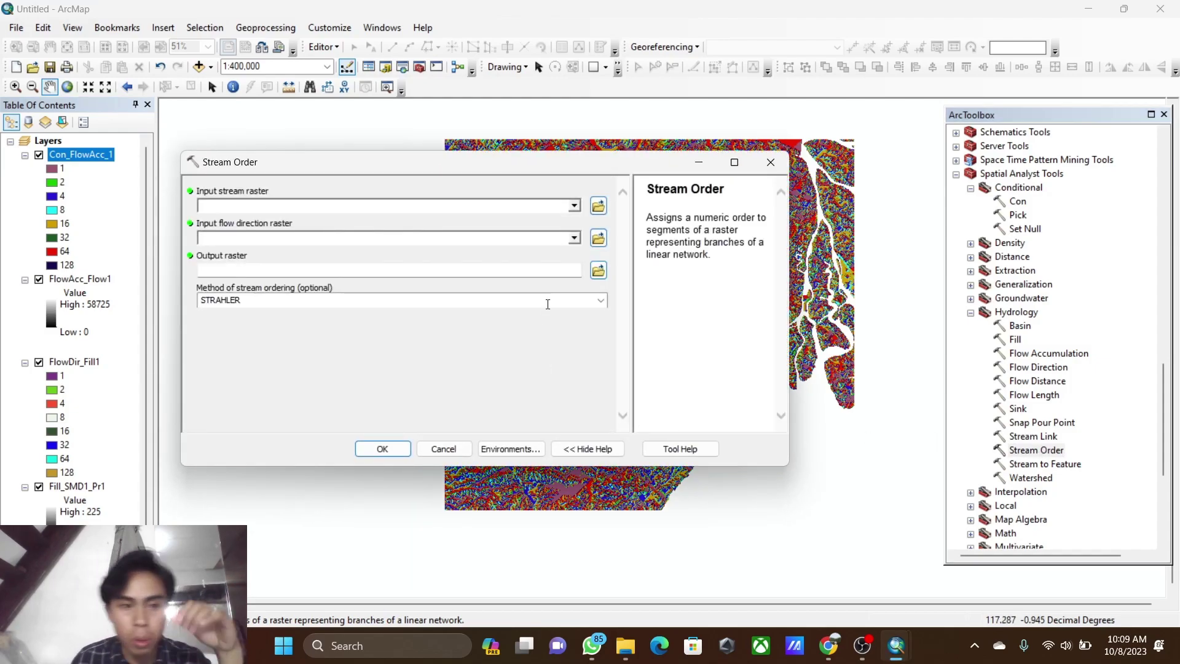
pyautogui.click(570, 212)
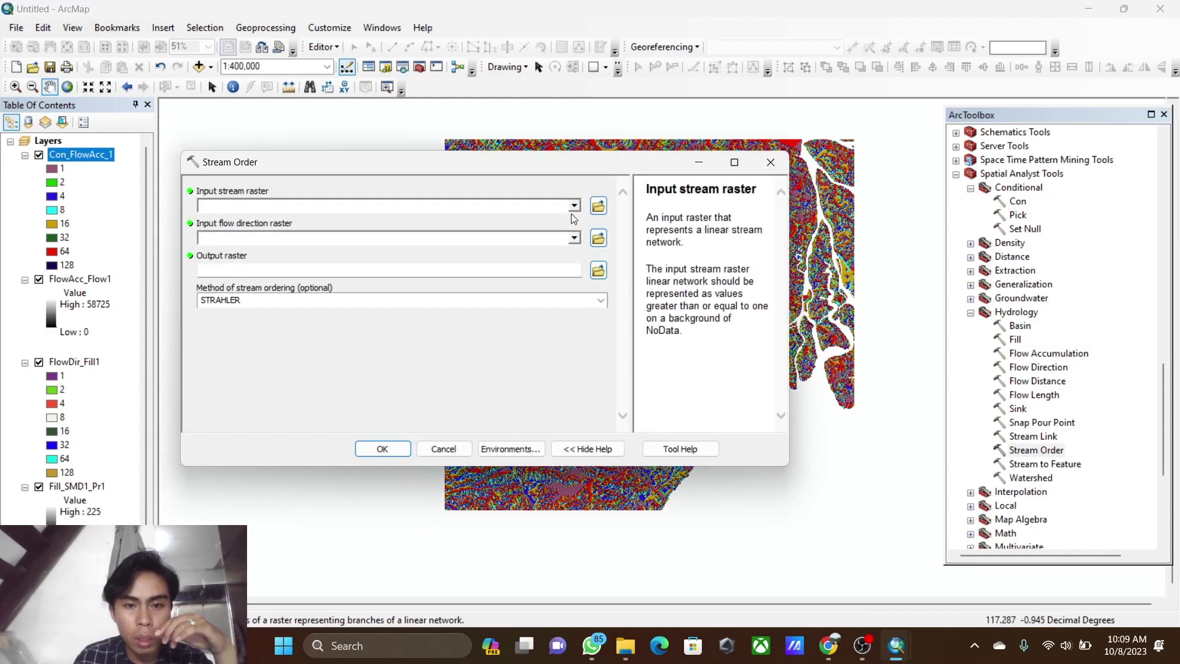
pyautogui.click(574, 206)
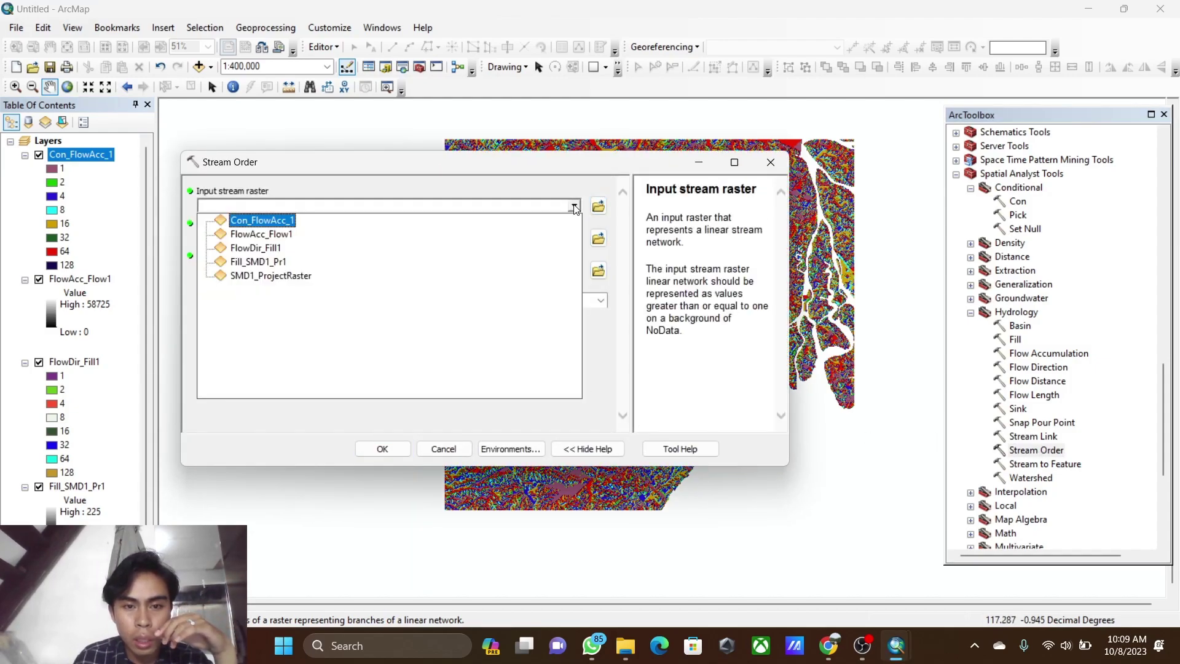
pyautogui.click(243, 223)
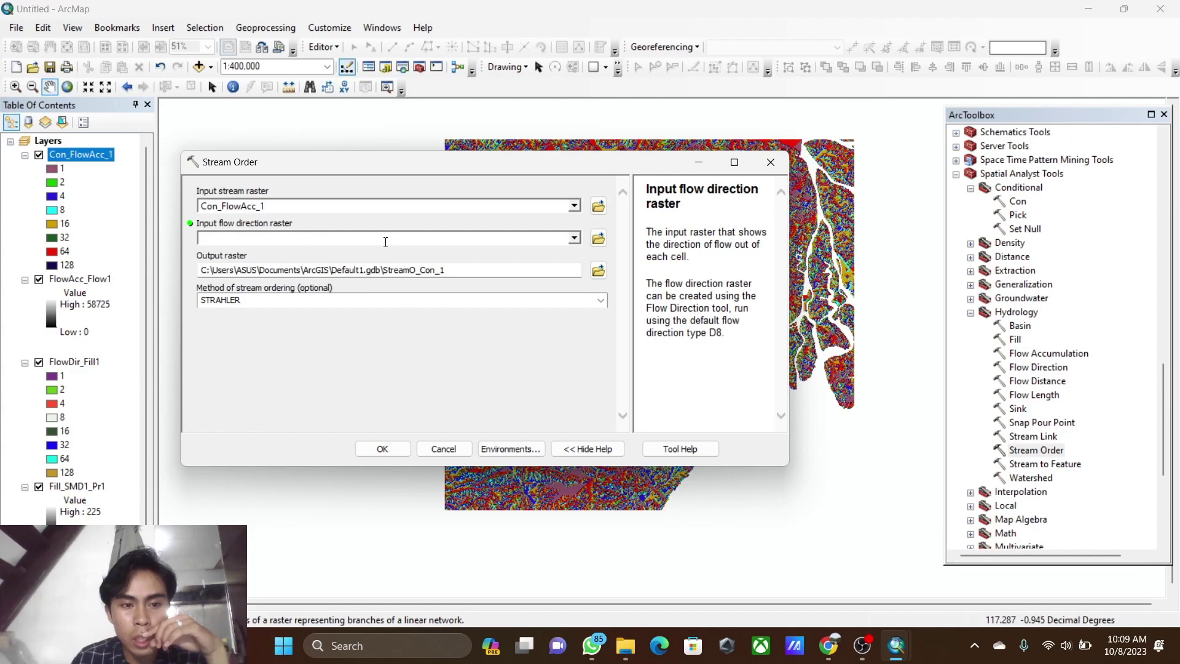
pyautogui.click(575, 237)
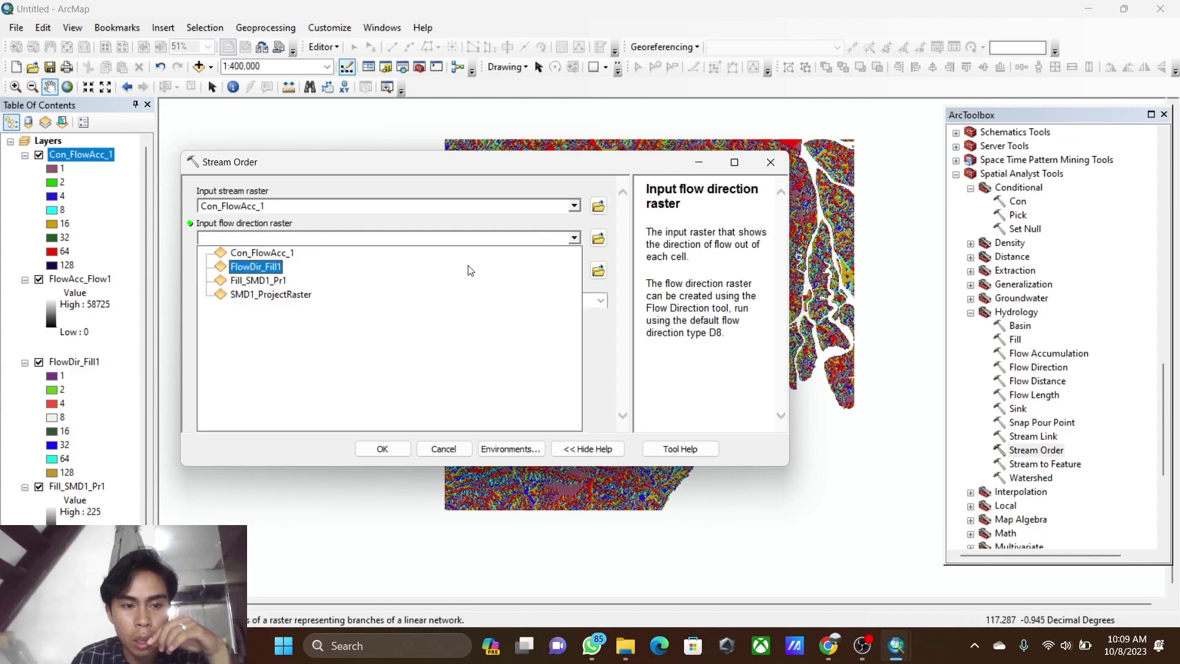
pyautogui.click(278, 266)
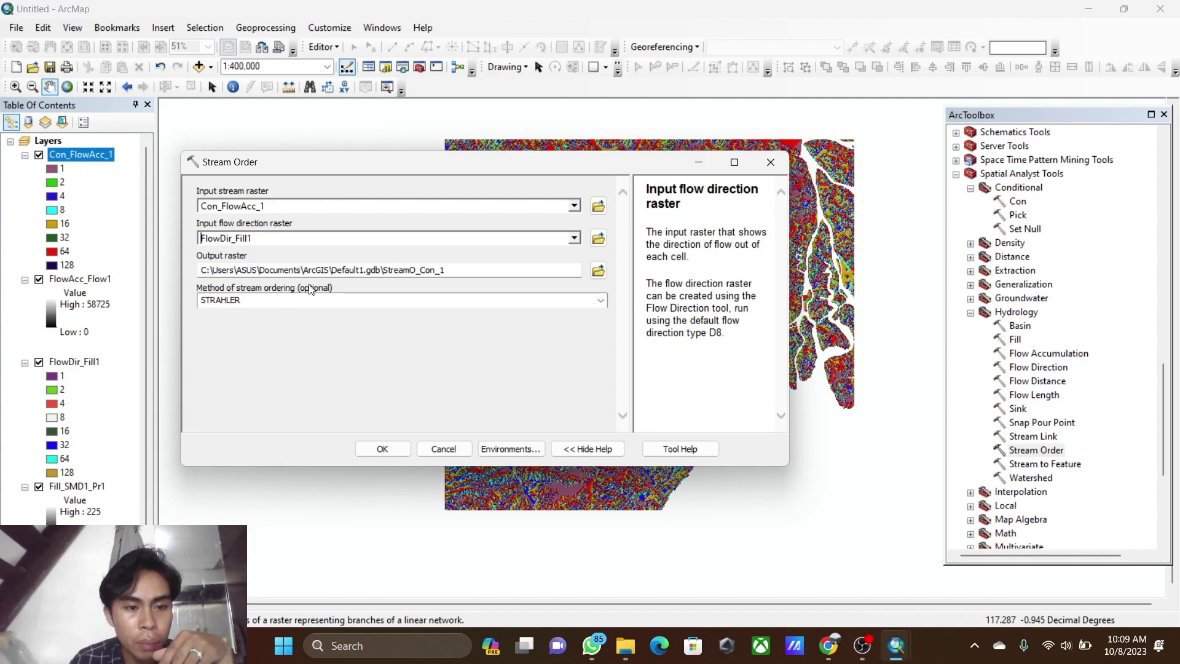
pyautogui.click(596, 302)
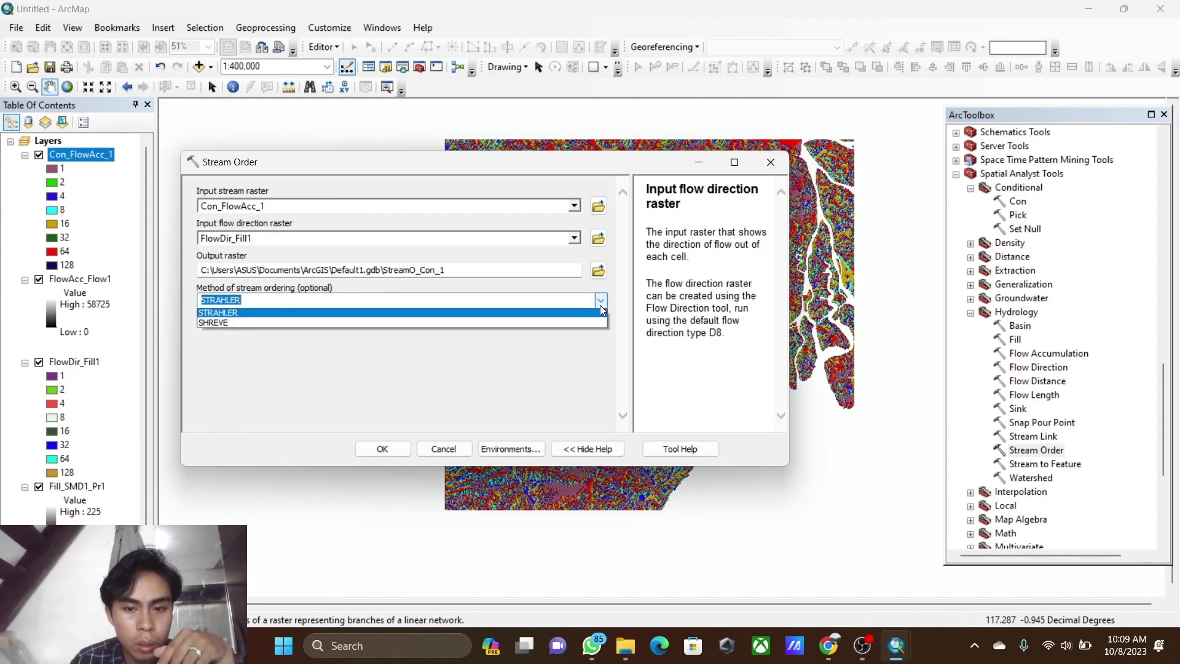
pyautogui.click(342, 314)
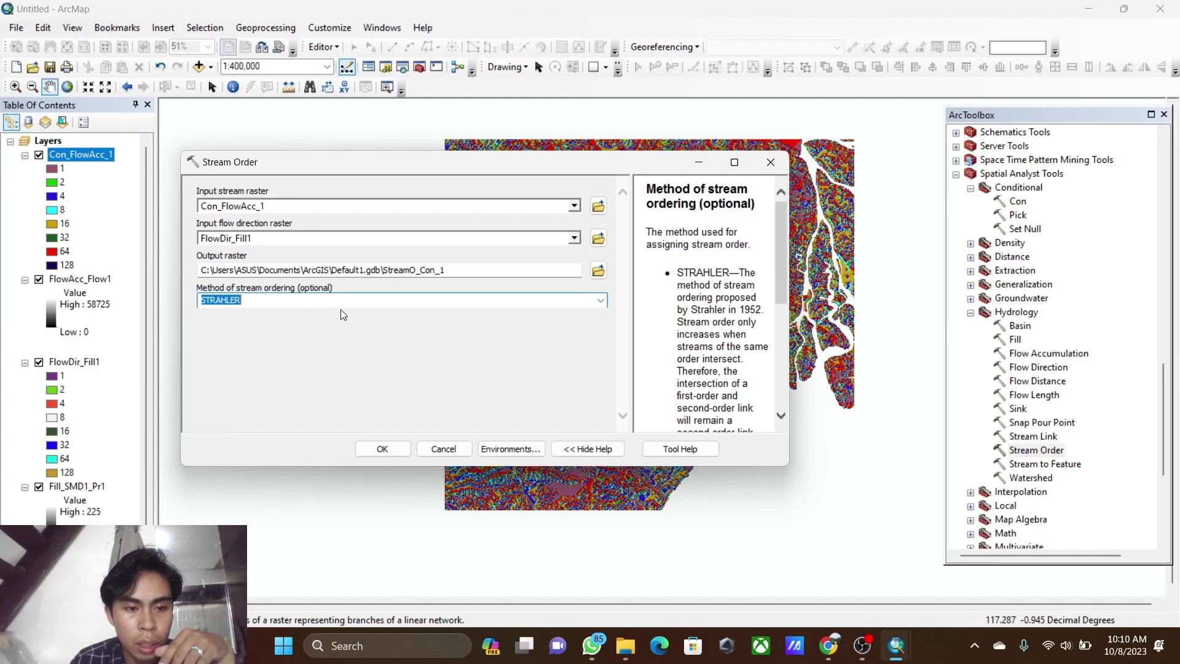
pyautogui.click(382, 448)
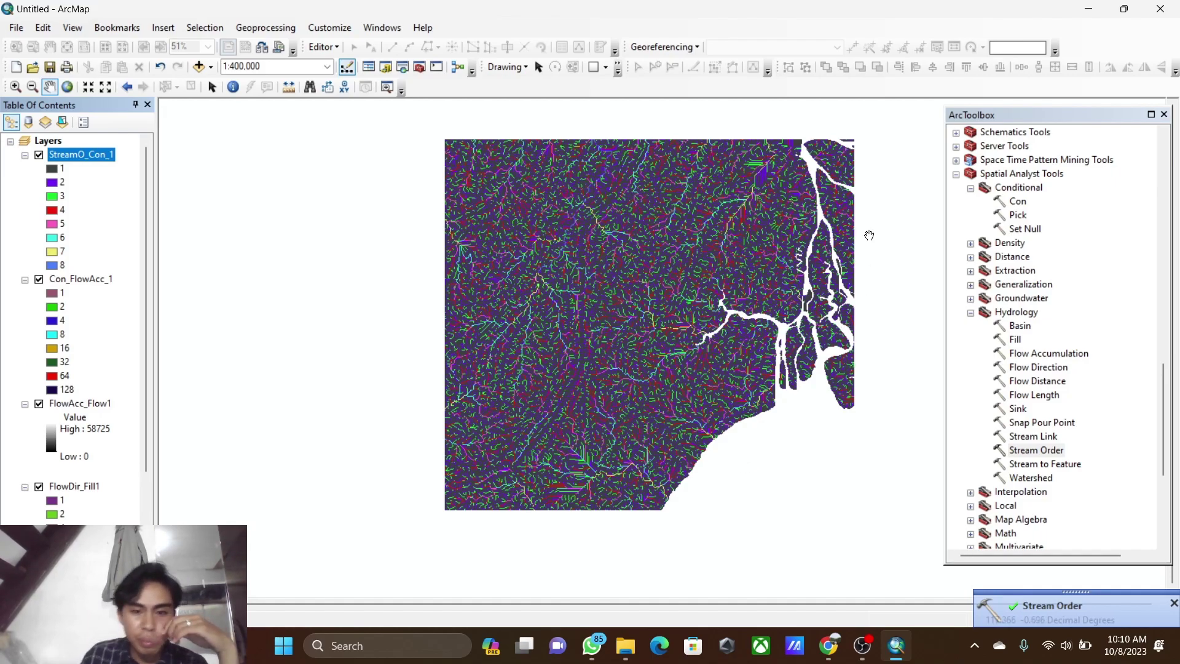
# - Review the source properties of the StreamO_Con_1 raster layer, including its raster information and extent
pyautogui.click(680, 372)
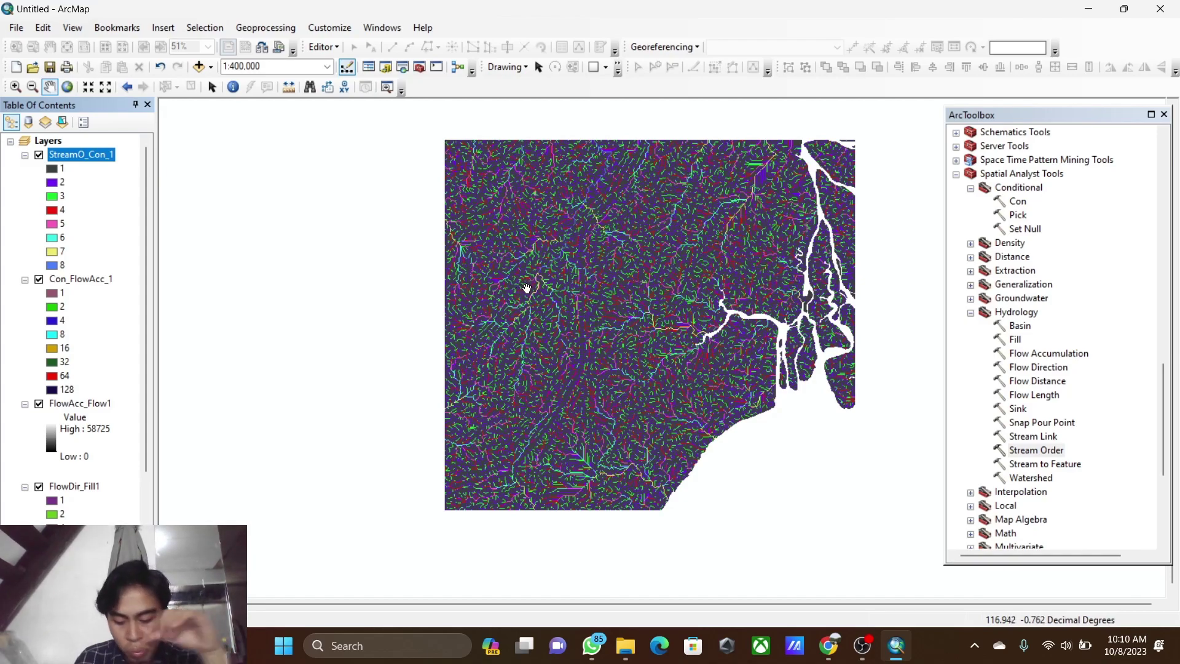
pyautogui.rightClick(86, 162)
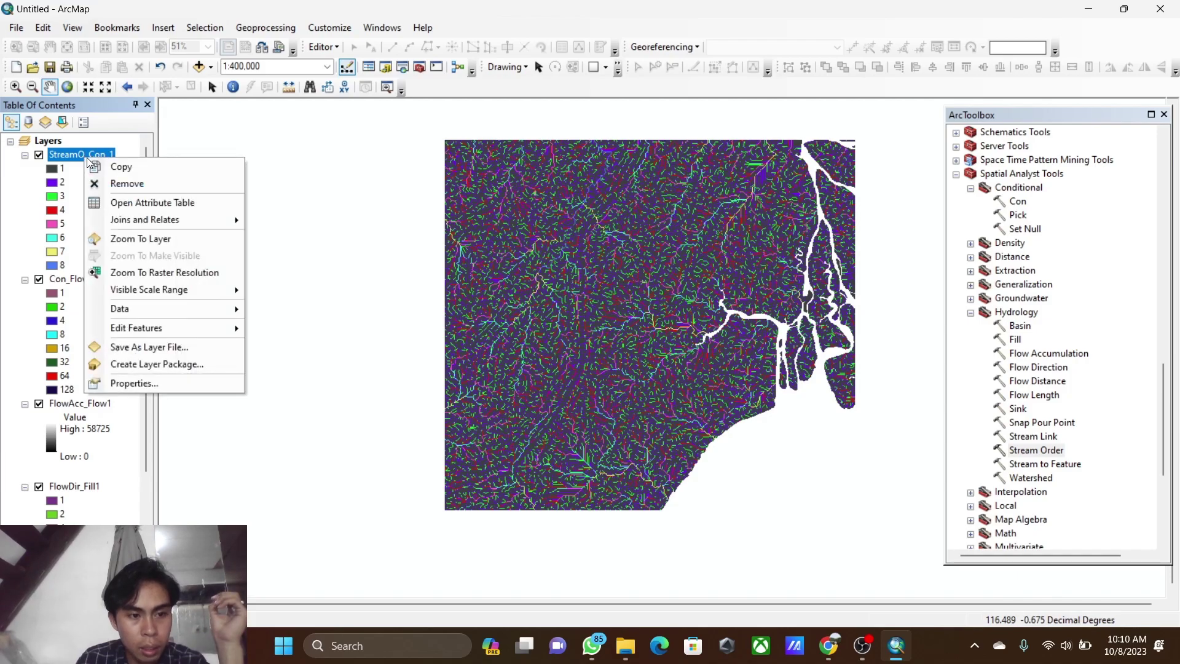
pyautogui.click(190, 382)
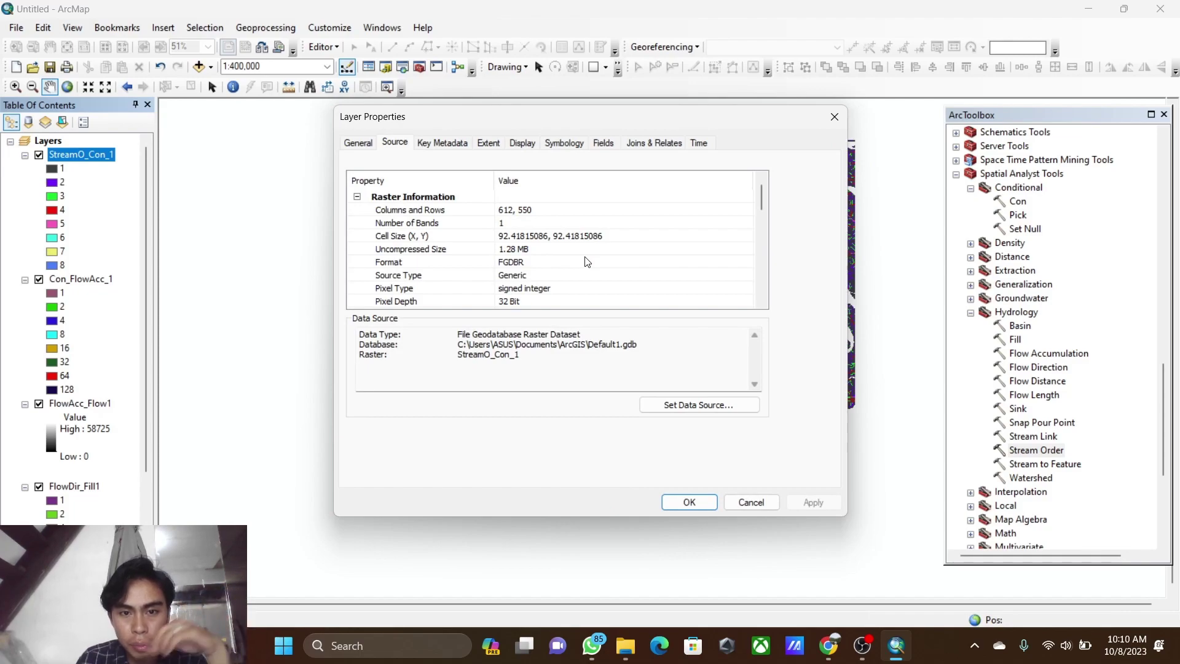
pyautogui.scroll(-3, 587, 261)
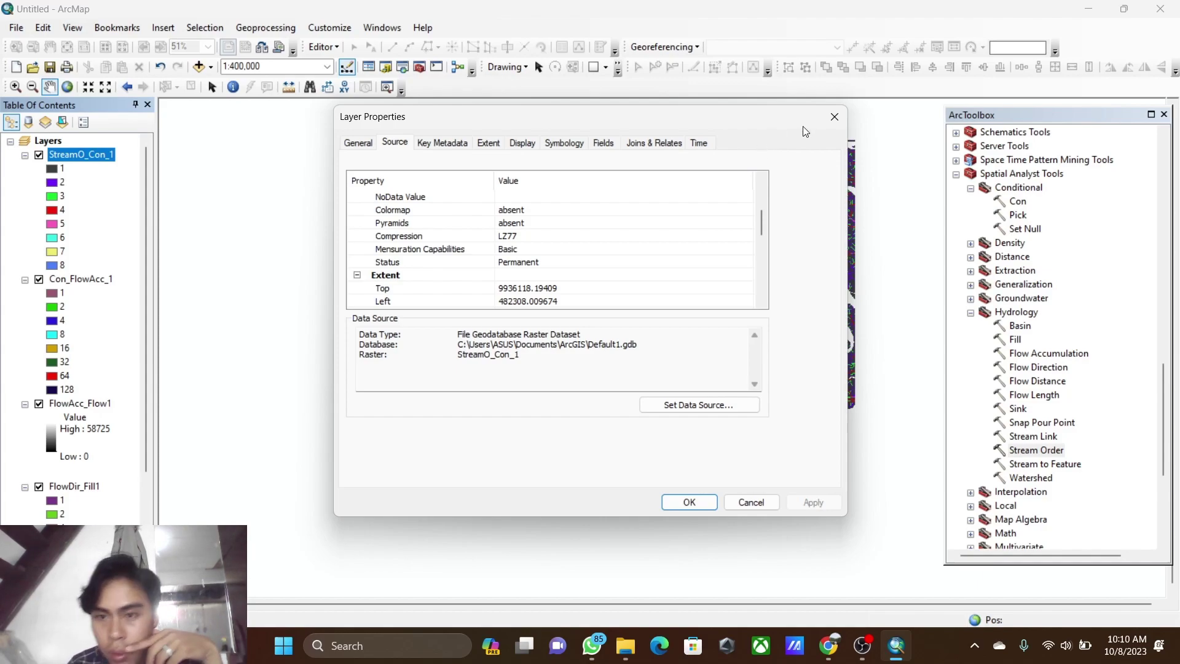
pyautogui.click(833, 117)
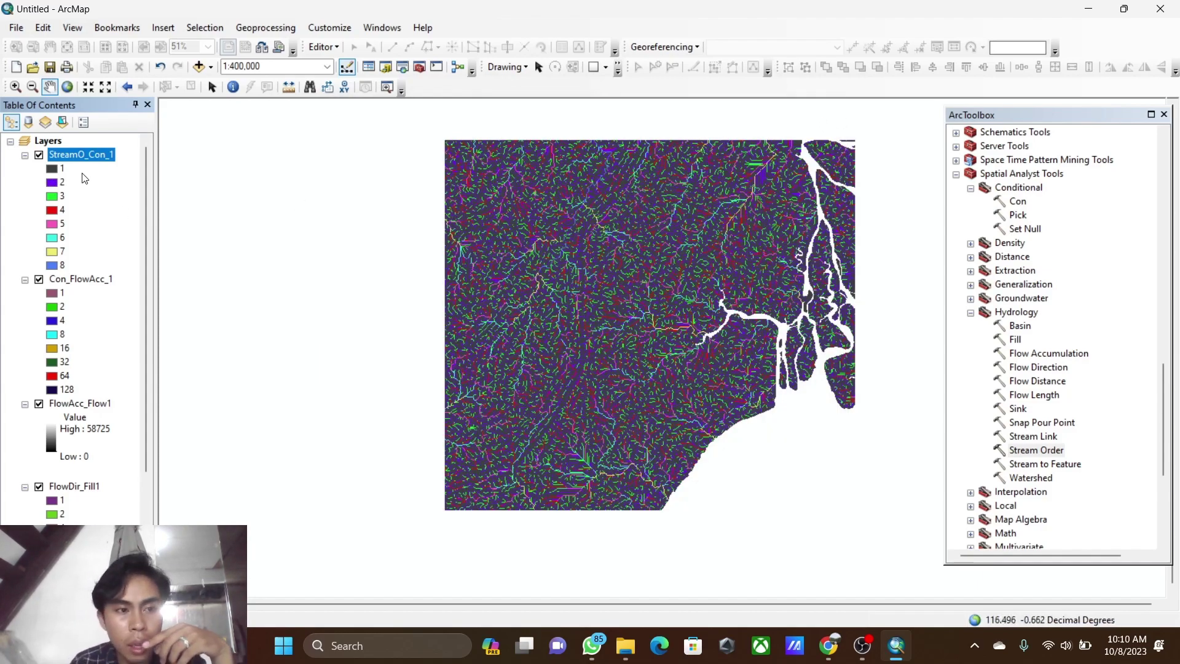
# - Run Stream to Feature with StreamO_Con_1 as the stream raster and FlowDir_Fill1 as the flow direction raster, simplifying polylines, and close the toolbox
pyautogui.doubleClick(1032, 464)
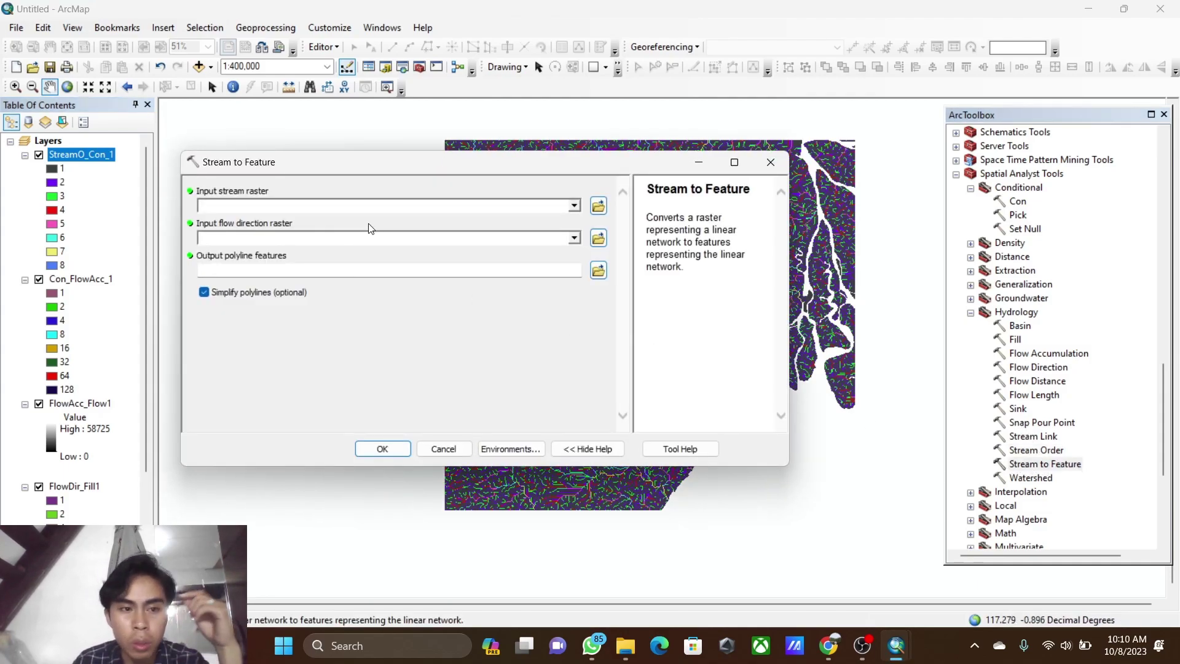
pyautogui.click(574, 207)
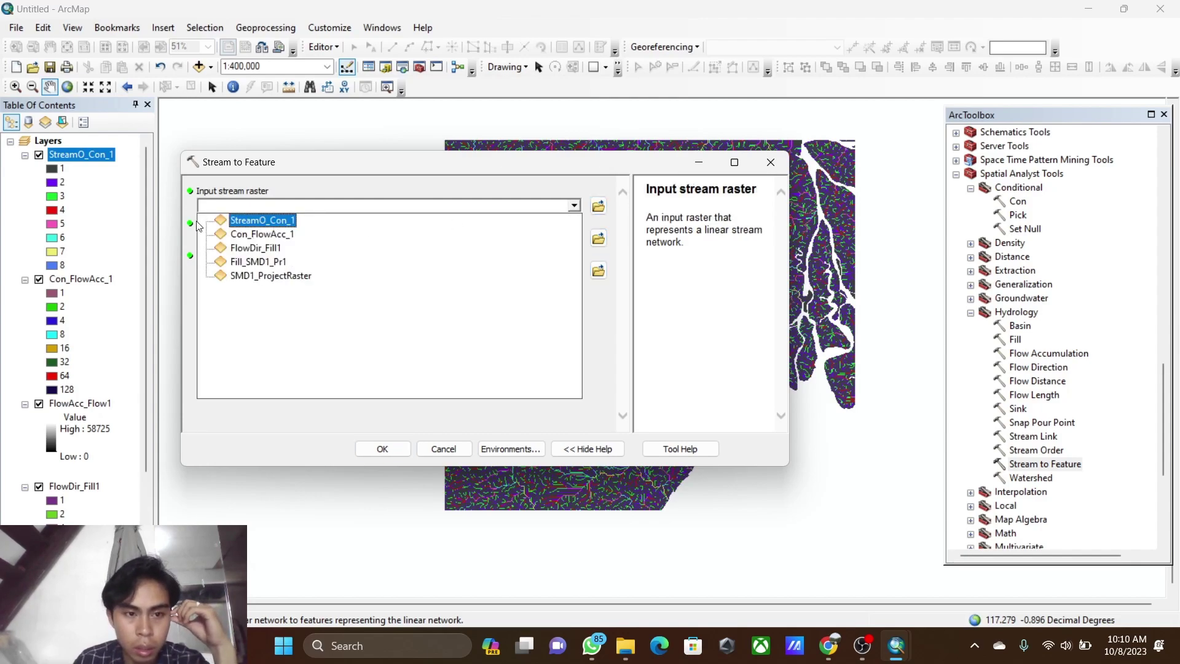
pyautogui.click(252, 222)
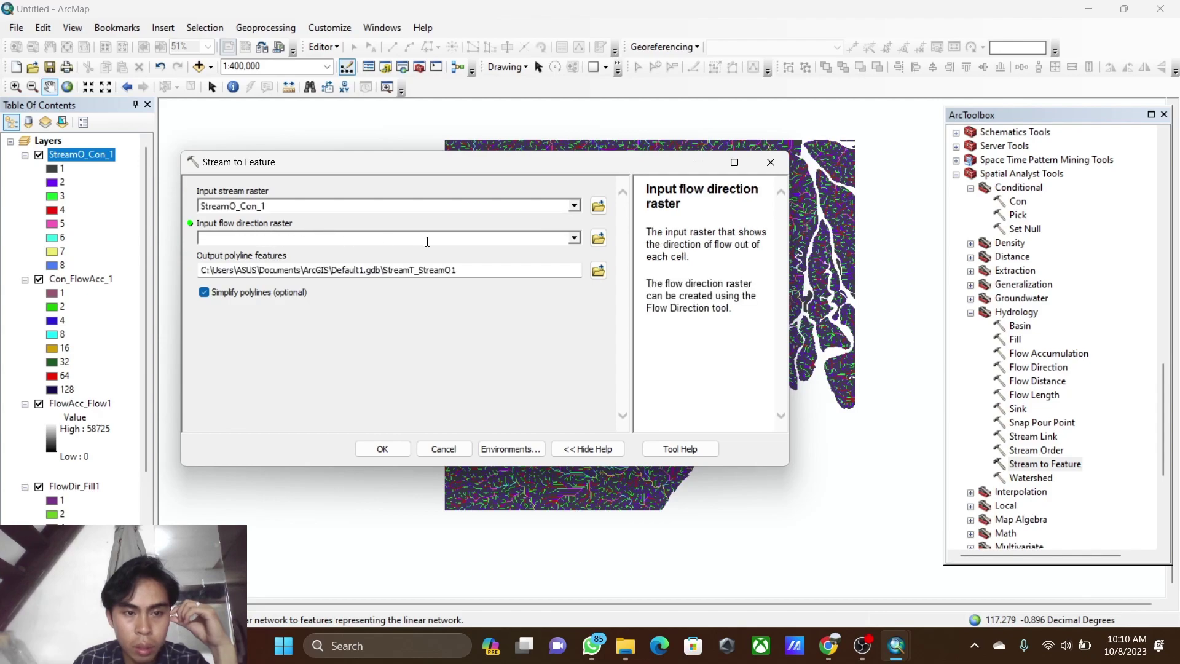
pyautogui.click(577, 239)
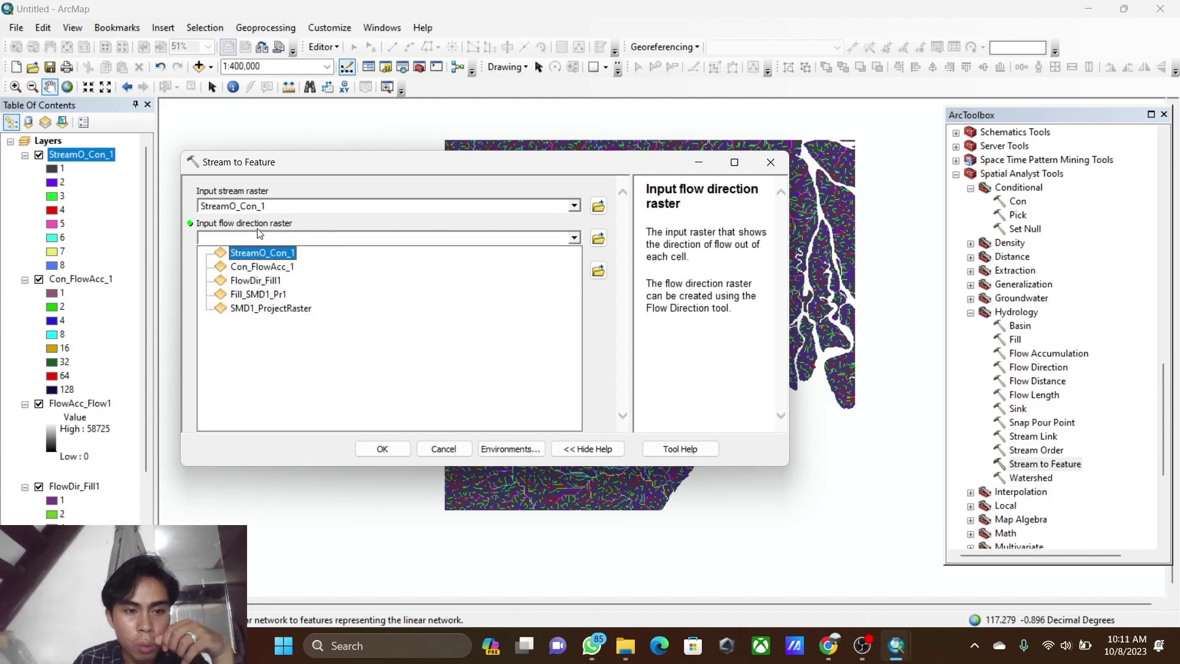
pyautogui.click(271, 282)
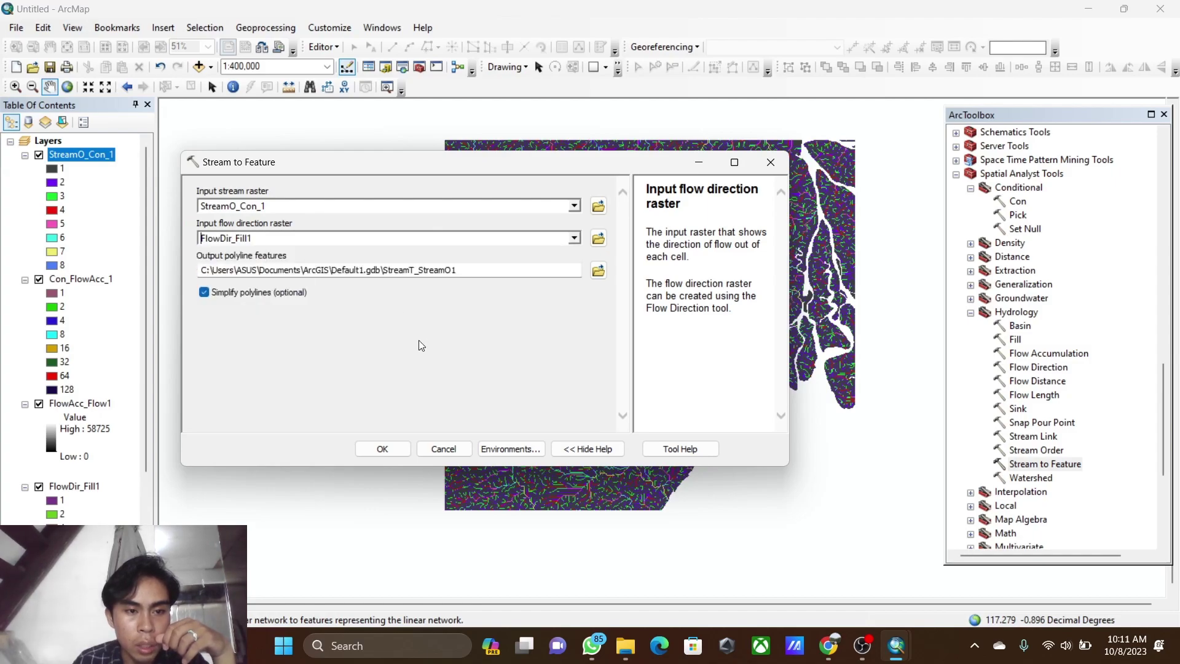
pyautogui.click(386, 447)
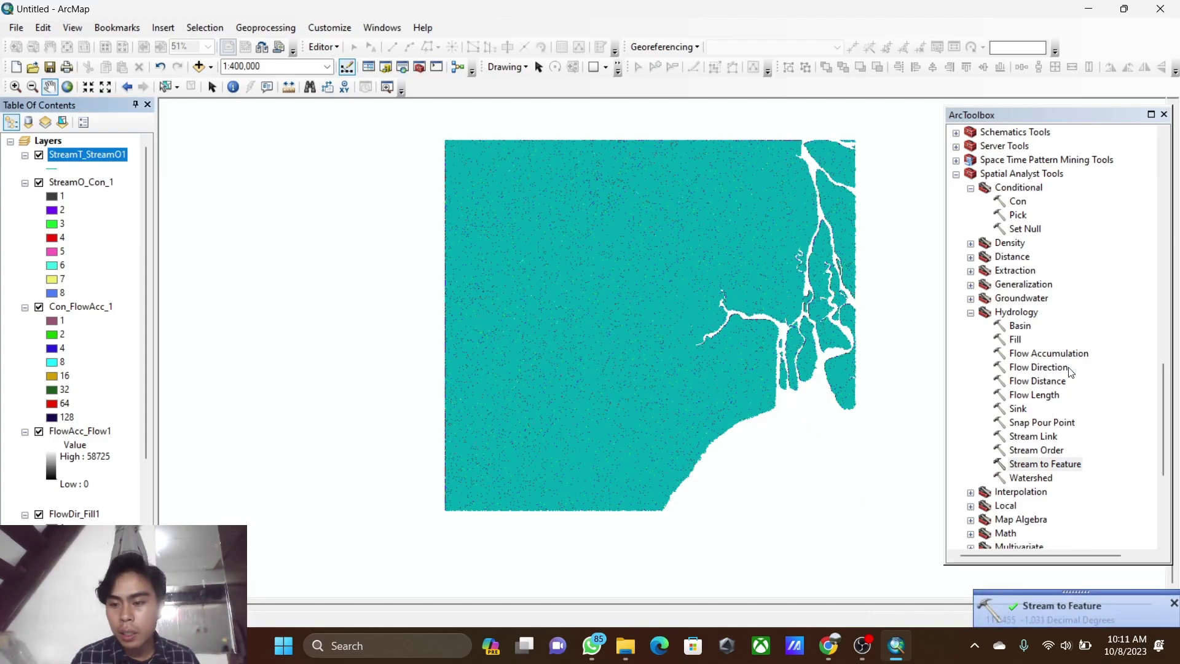
pyautogui.click(1163, 115)
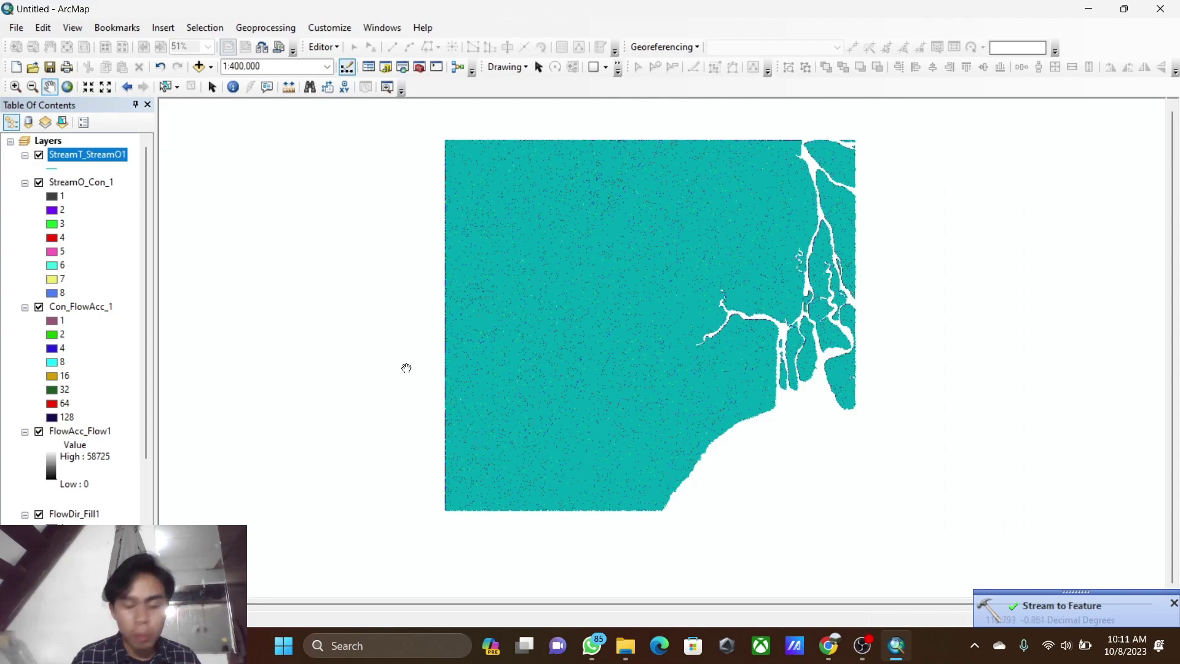
# - Start a definition query for the StreamT_StreamO1 layer with the condition grid_code <> 1
pyautogui.rightClick(88, 156)
pyautogui.click(131, 479)
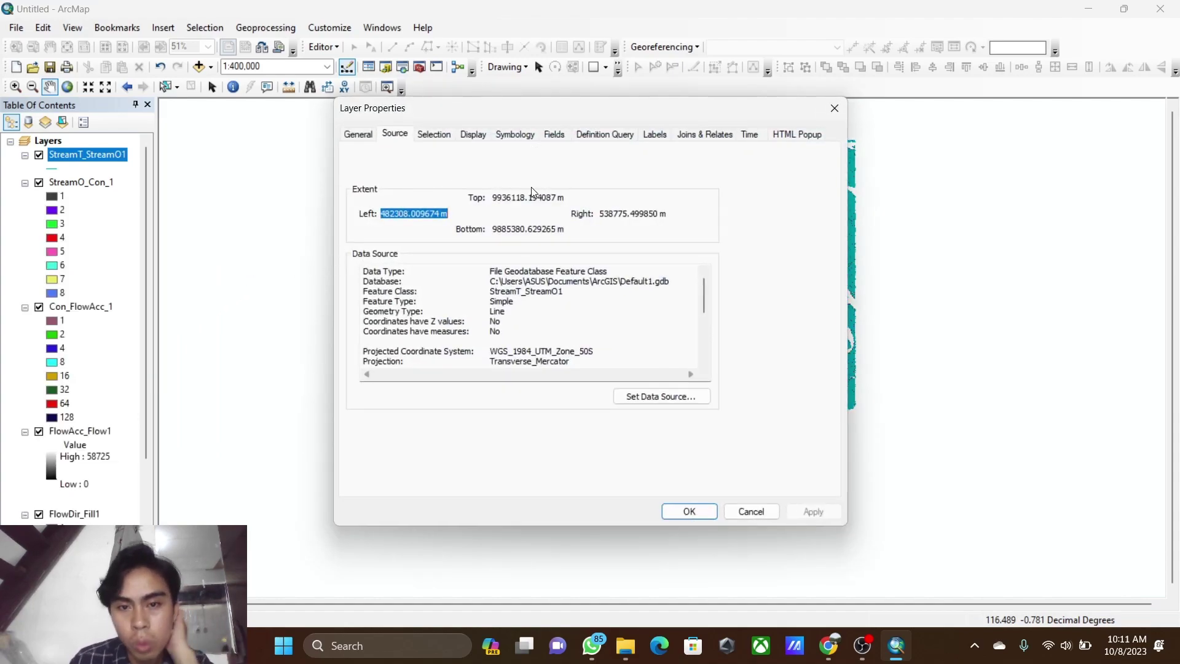
pyautogui.click(587, 134)
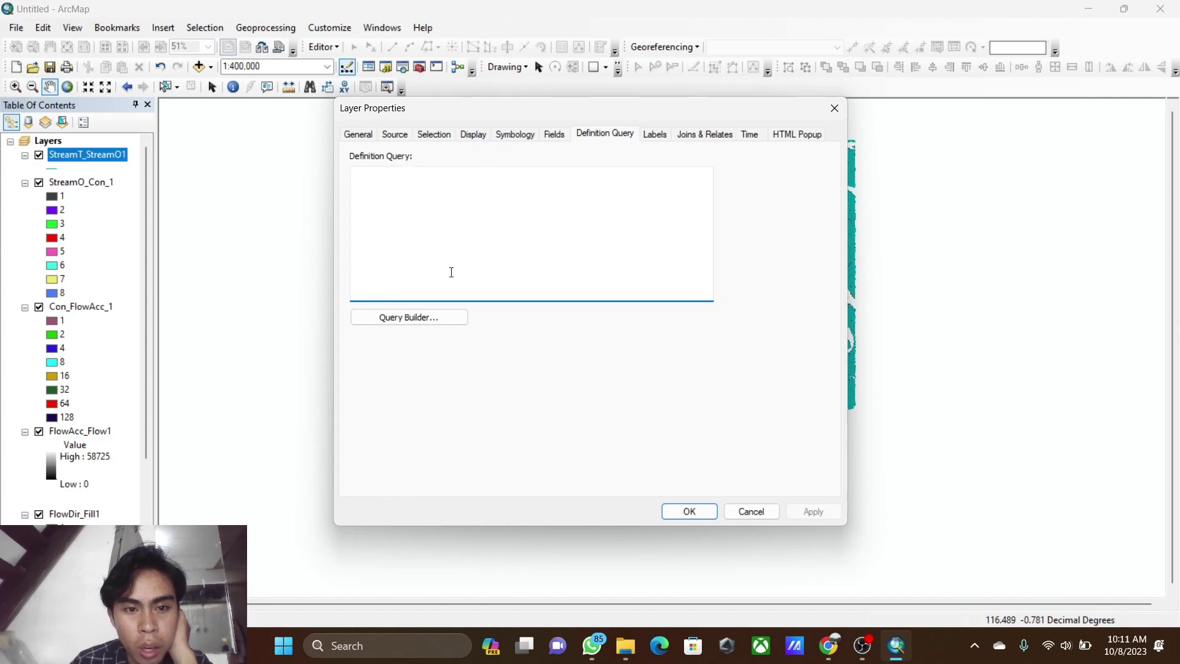
pyautogui.click(436, 319)
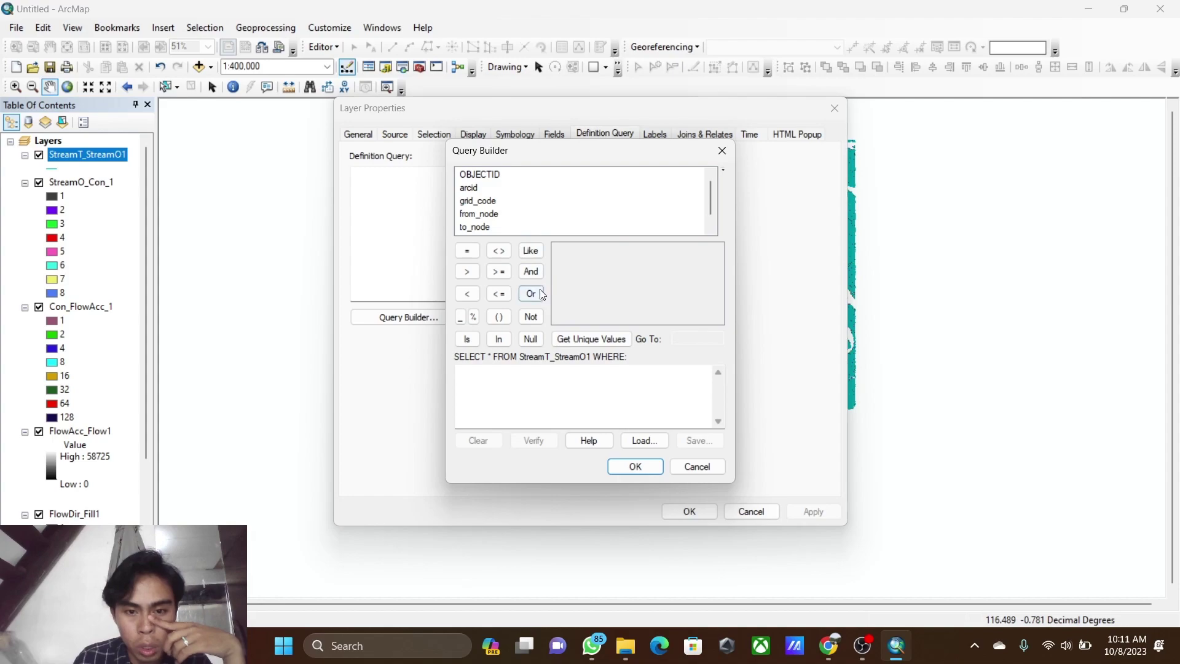
pyautogui.doubleClick(488, 200)
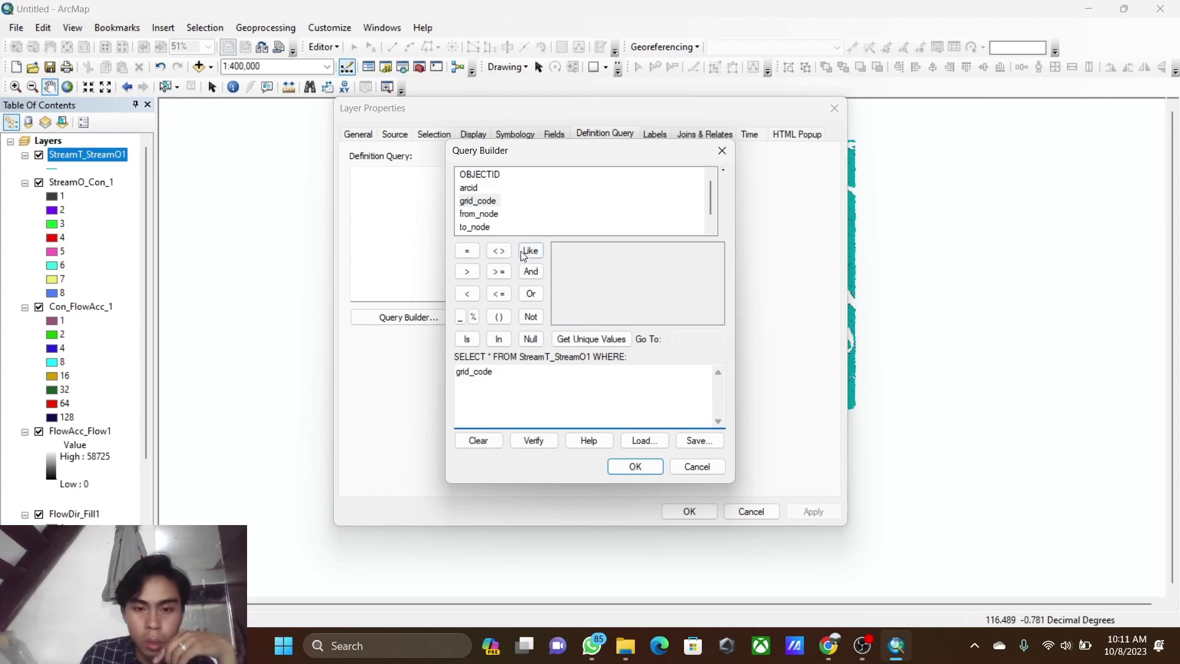
pyautogui.click(498, 251)
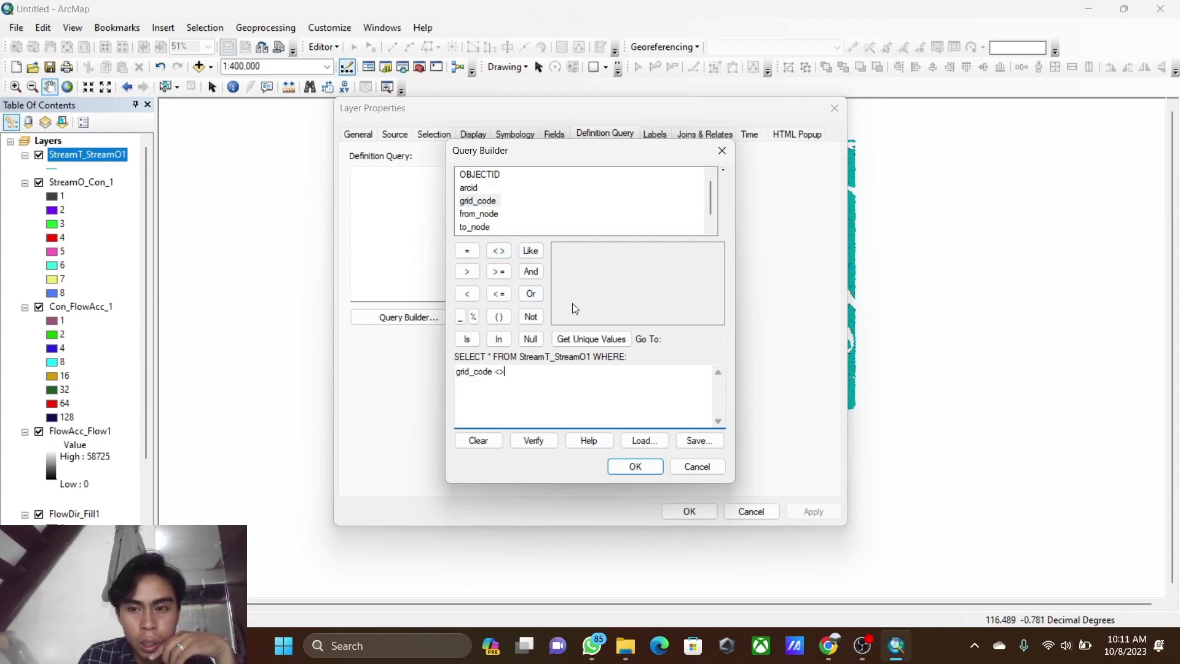
pyautogui.click(579, 341)
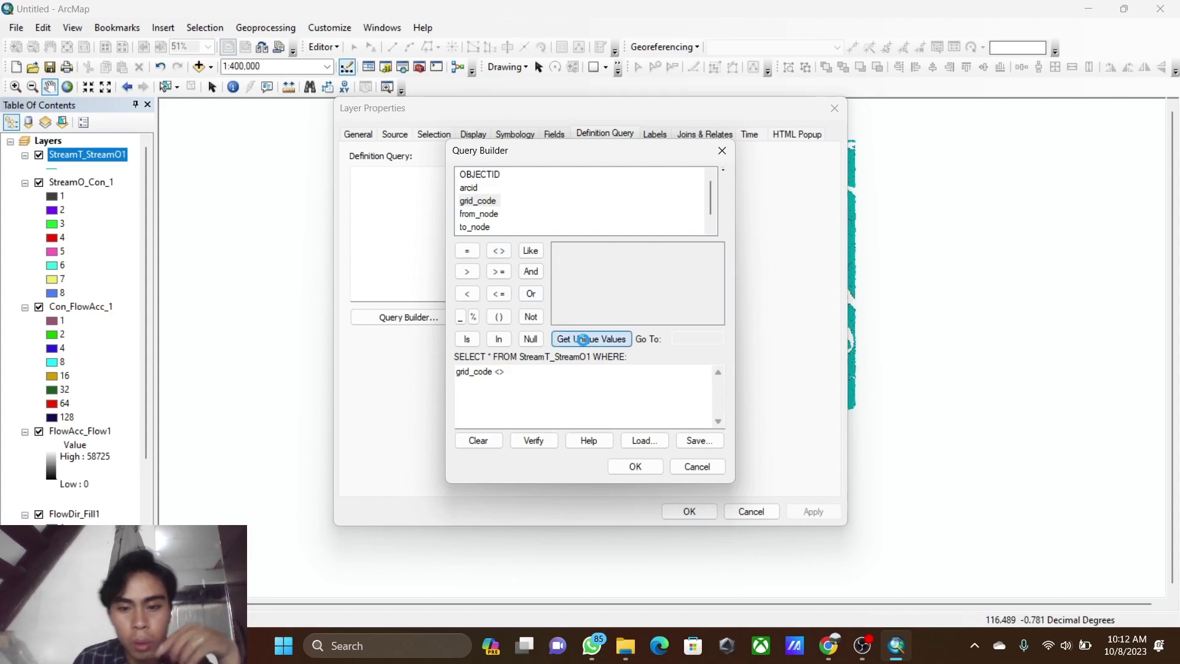
pyautogui.doubleClick(560, 252)
# - Extend the definition query with AND grid_code <> 2 AND grid_code <> 3, and apply it to the layer
pyautogui.click(531, 272)
pyautogui.doubleClick(486, 203)
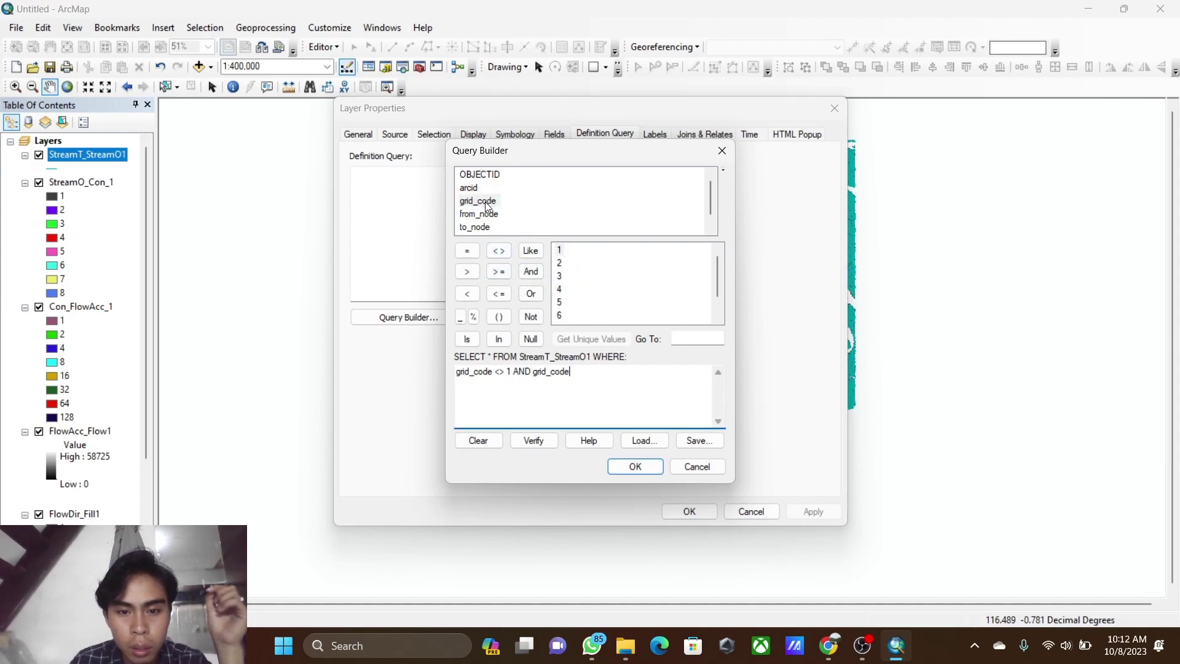
pyautogui.click(498, 251)
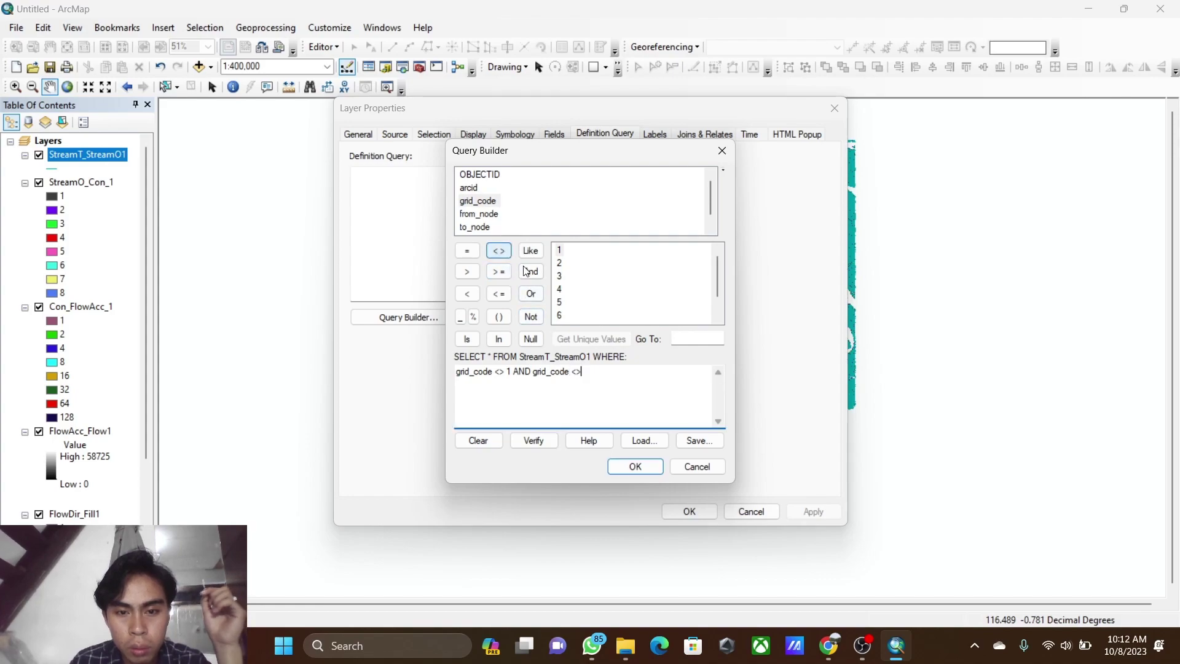
pyautogui.doubleClick(559, 264)
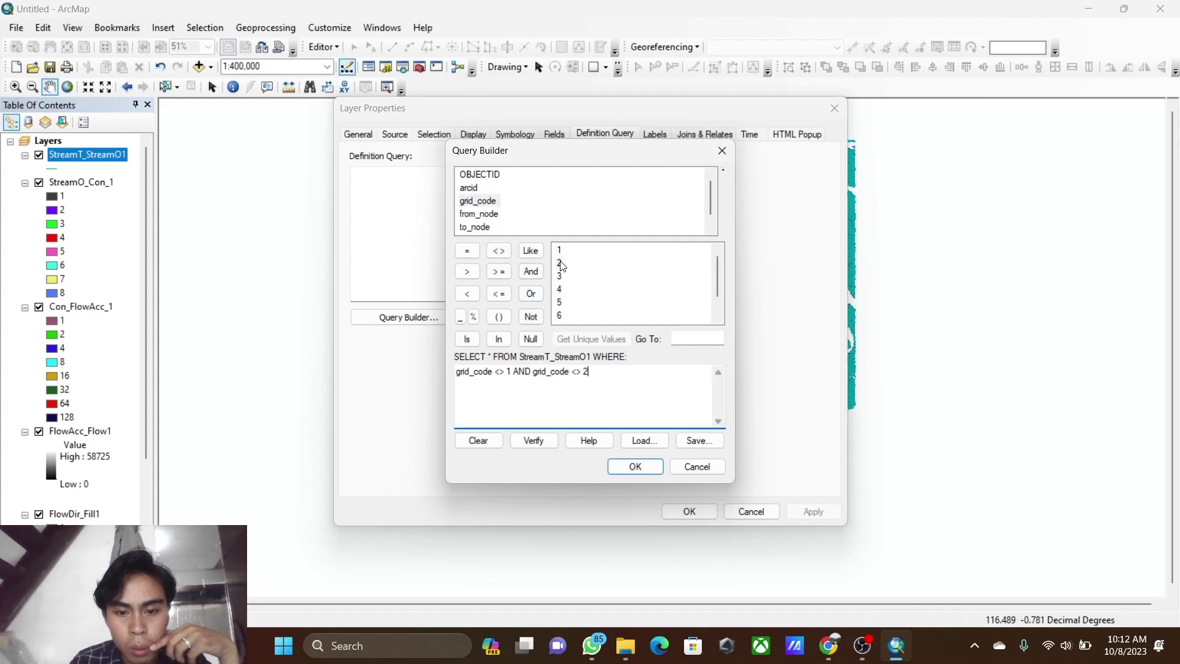
pyautogui.doubleClick(488, 202)
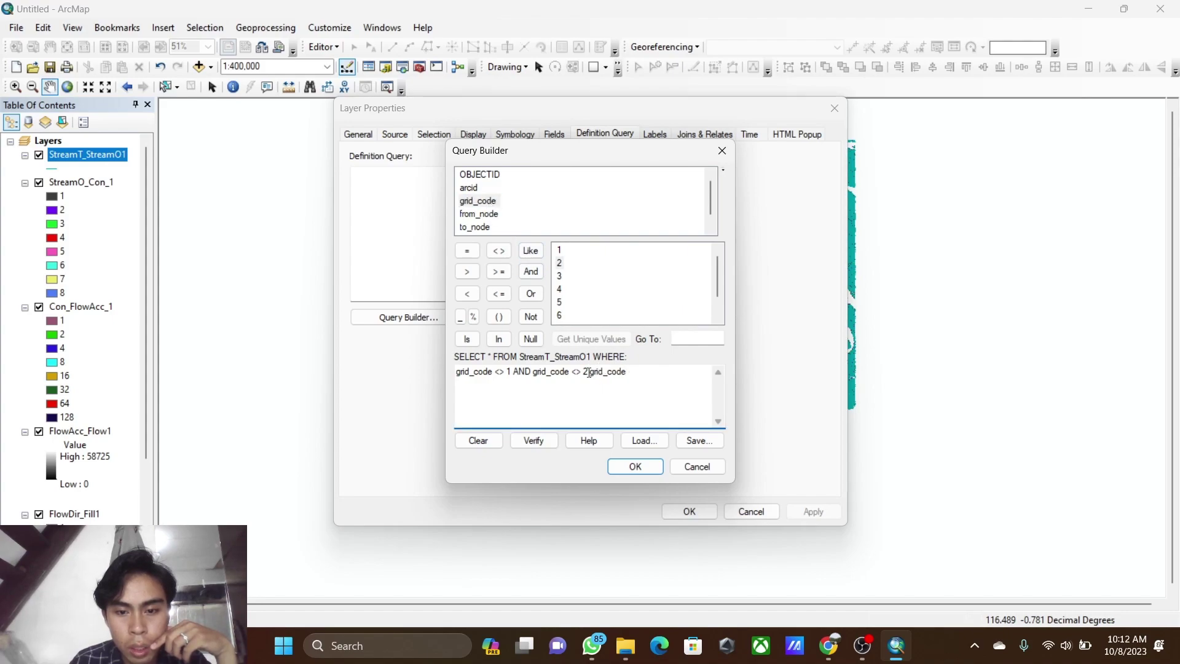
pyautogui.click(530, 270)
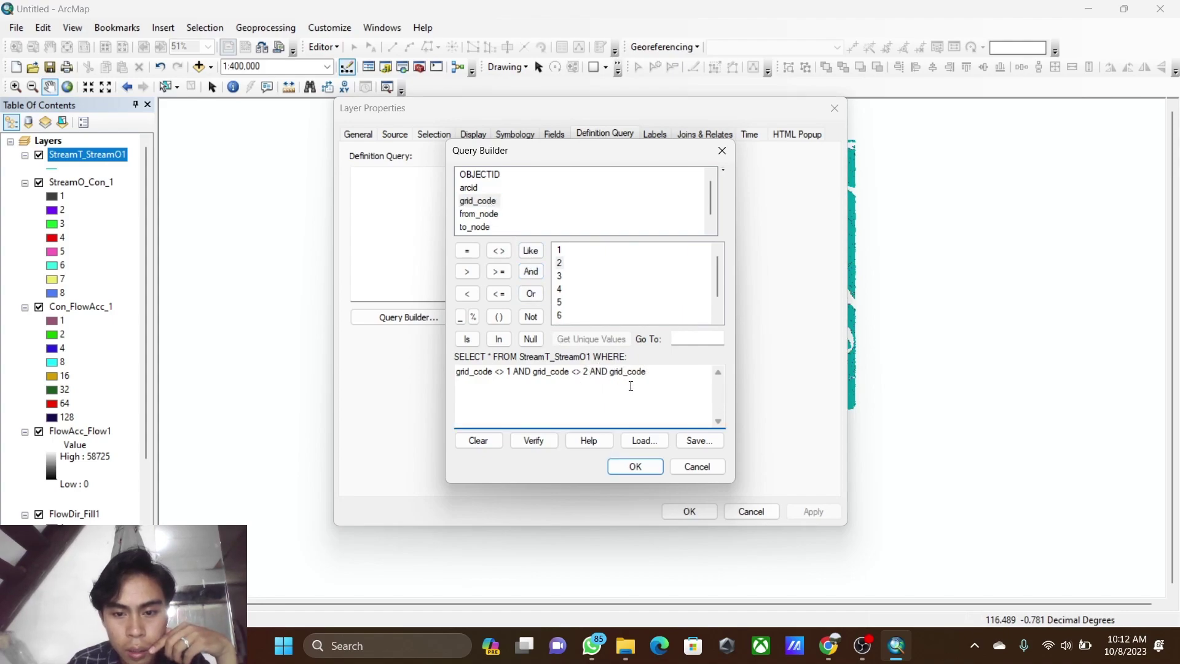
pyautogui.click(498, 250)
pyautogui.doubleClick(560, 276)
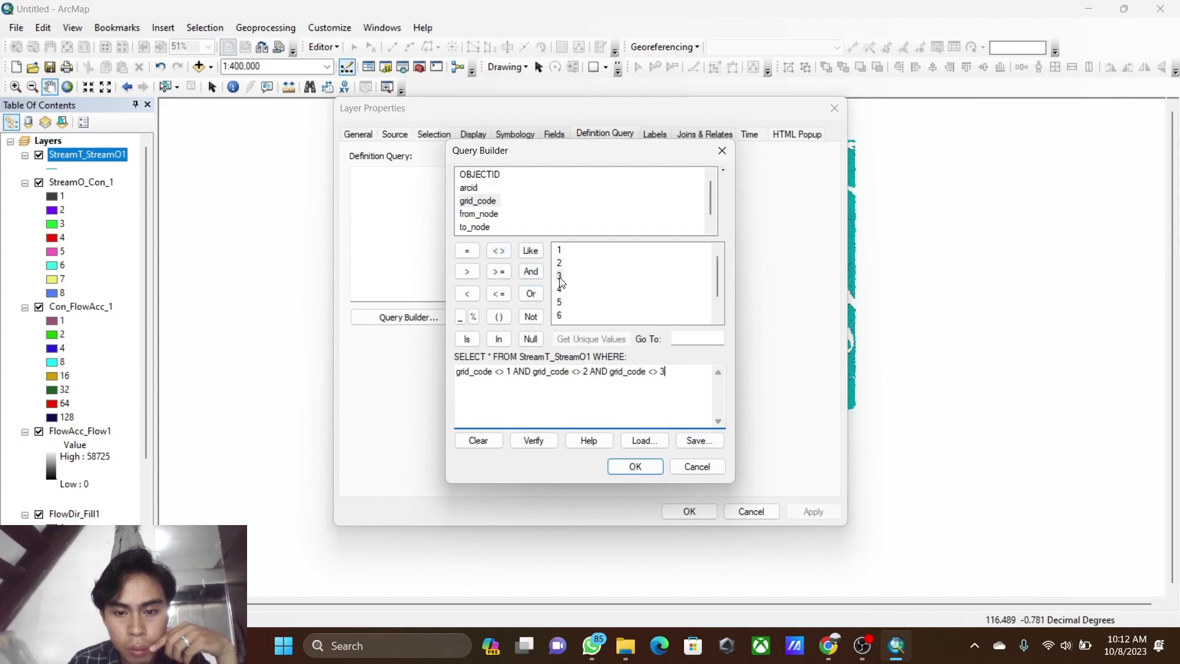
pyautogui.click(634, 466)
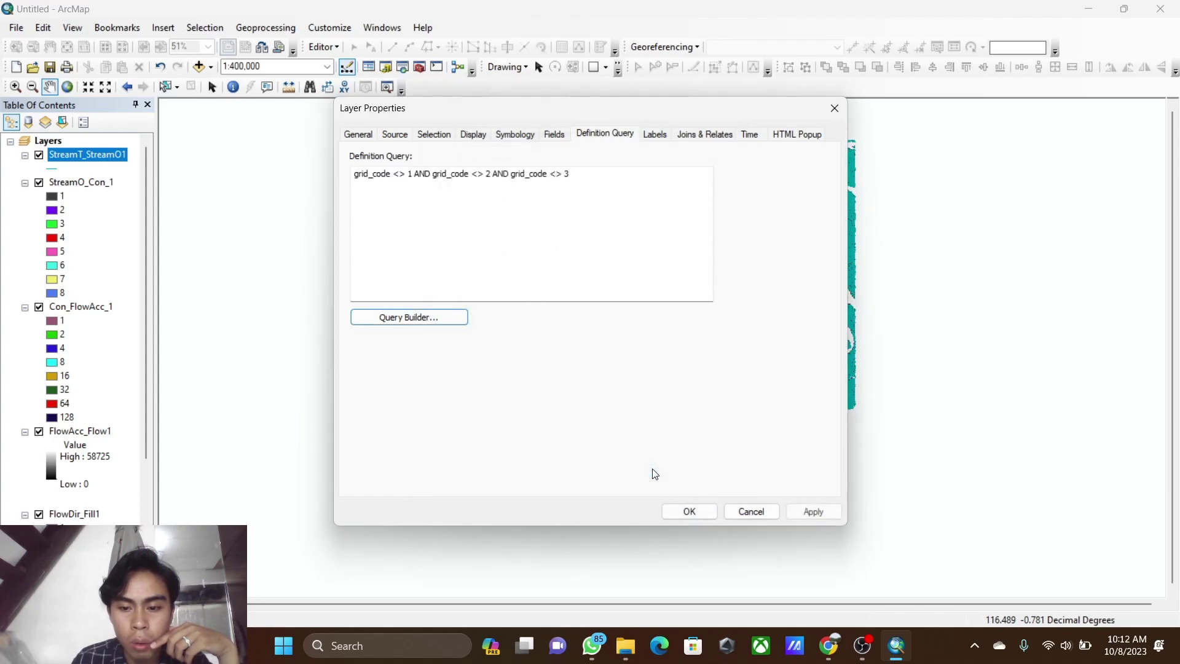
pyautogui.click(811, 513)
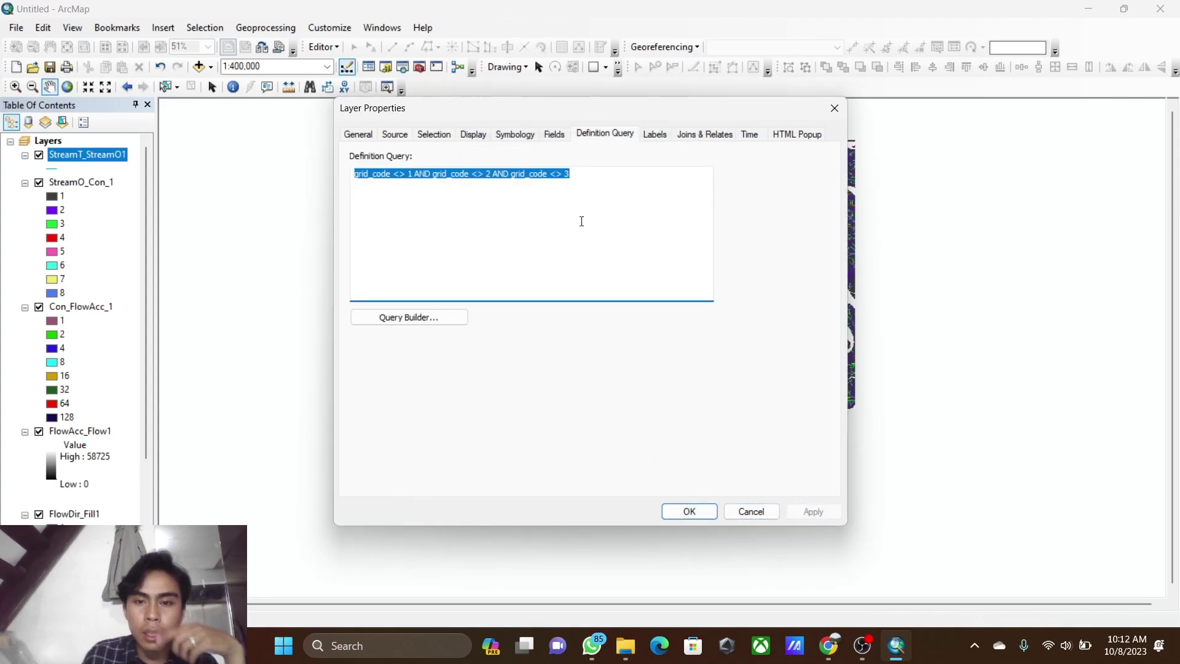
# - Symbolize the StreamT_StreamO1 layer by quantities with graduated symbols, using grid_code as the value field
pyautogui.click(520, 137)
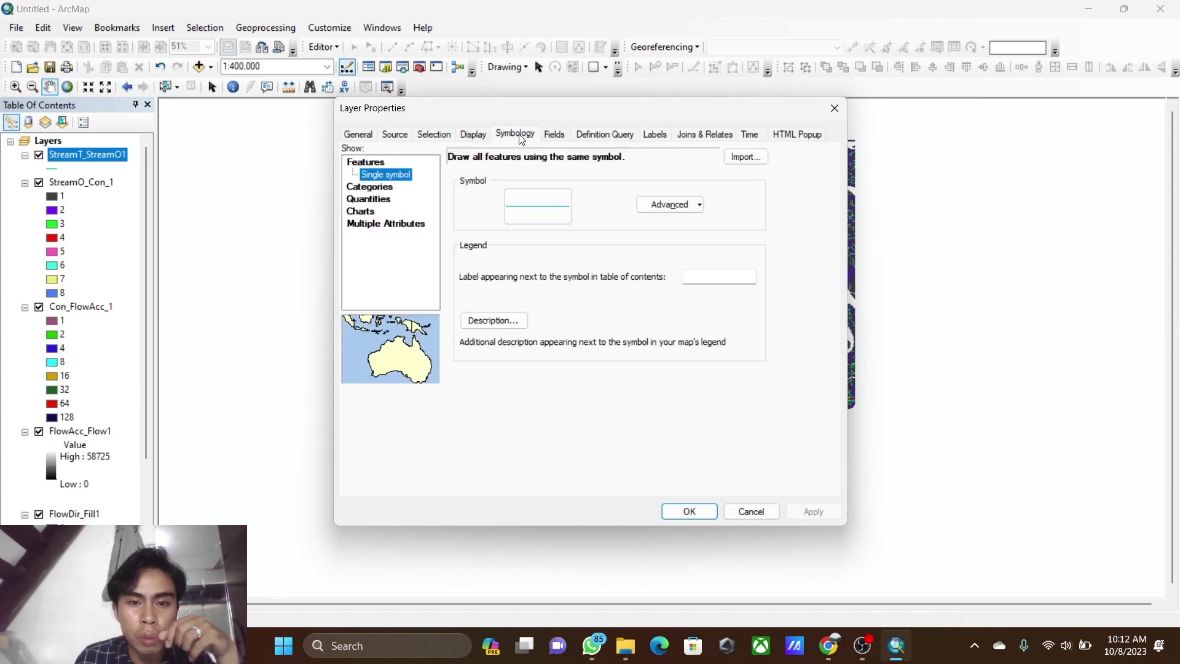
pyautogui.click(387, 200)
pyautogui.click(409, 212)
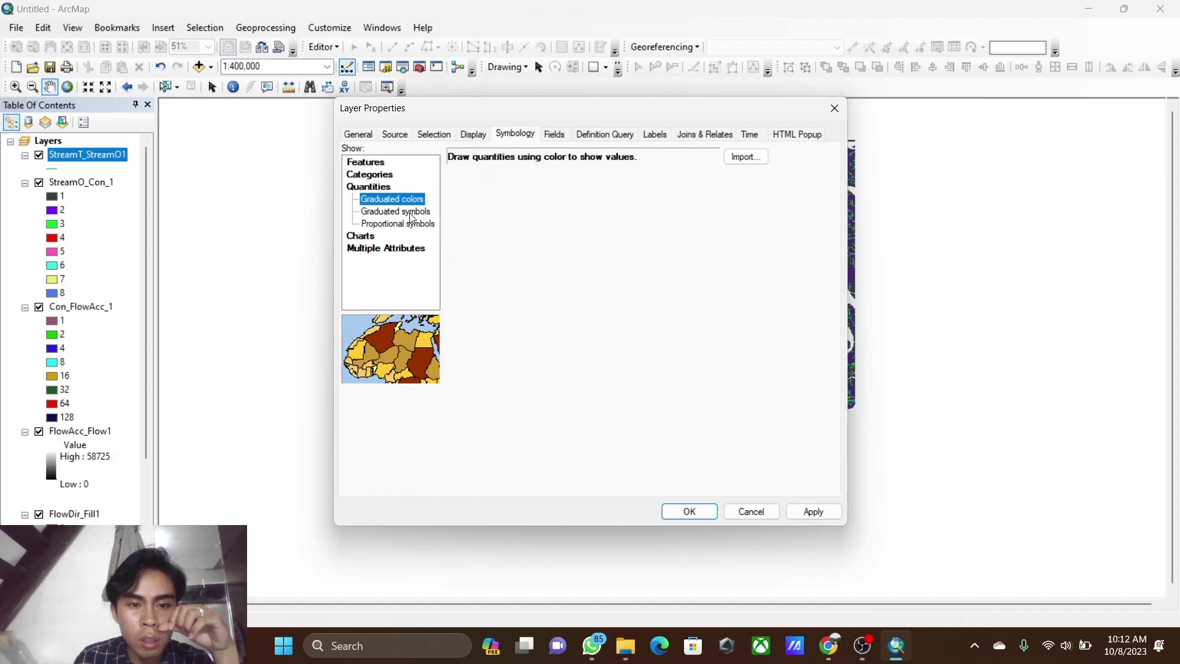
pyautogui.click(612, 188)
pyautogui.click(581, 223)
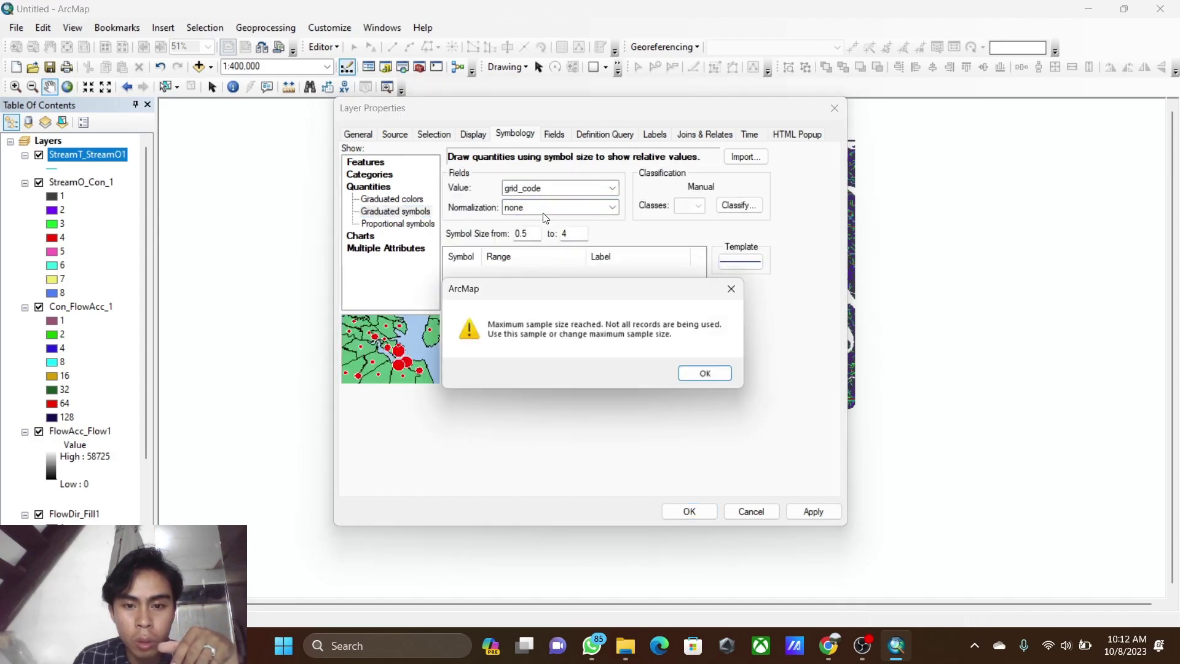
pyautogui.click(713, 376)
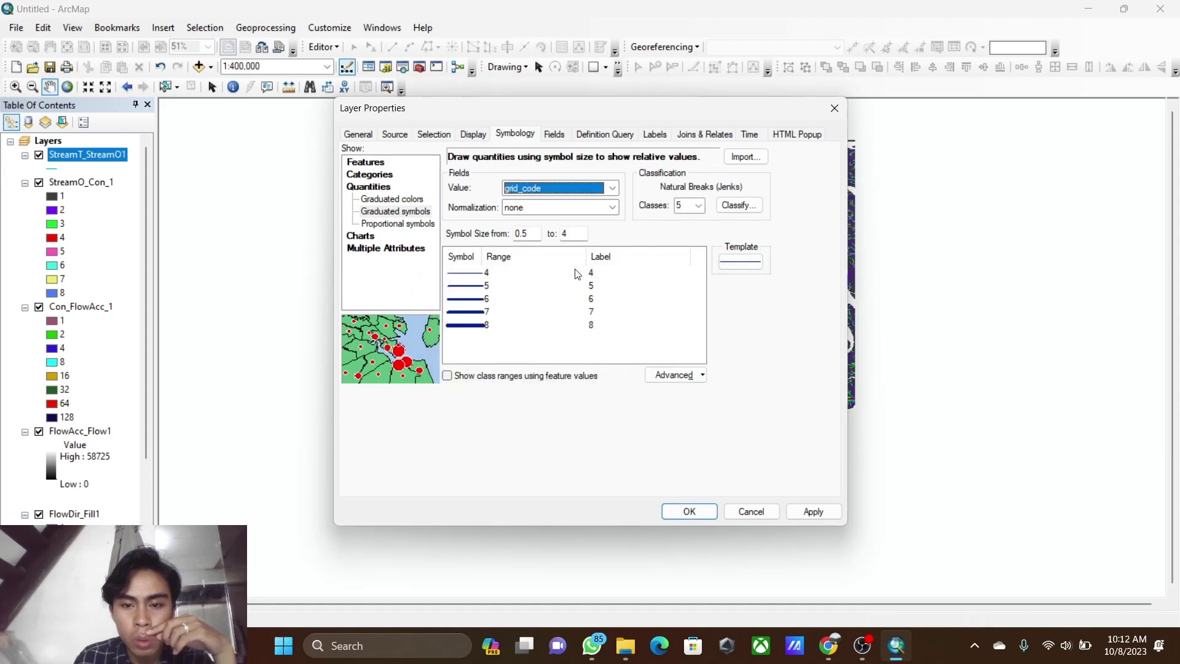
# - Set the graduated symbols' template line to a brighter blue with a width of 1.5, and apply the symbology
pyautogui.click(752, 264)
pyautogui.click(735, 262)
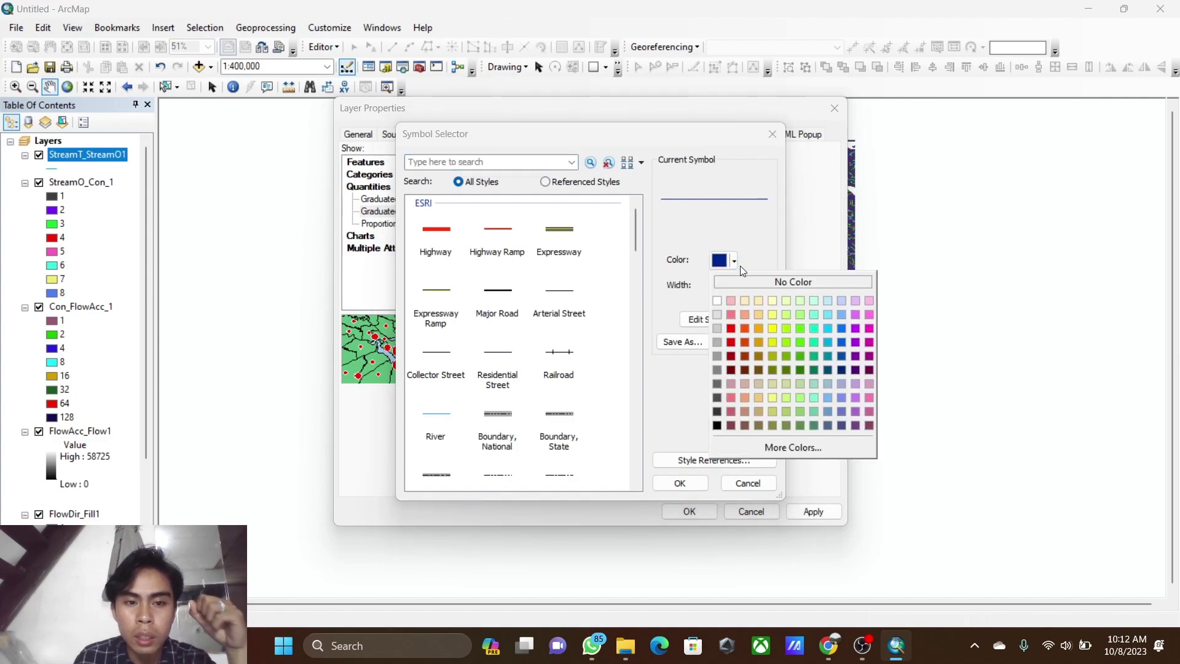
pyautogui.click(842, 356)
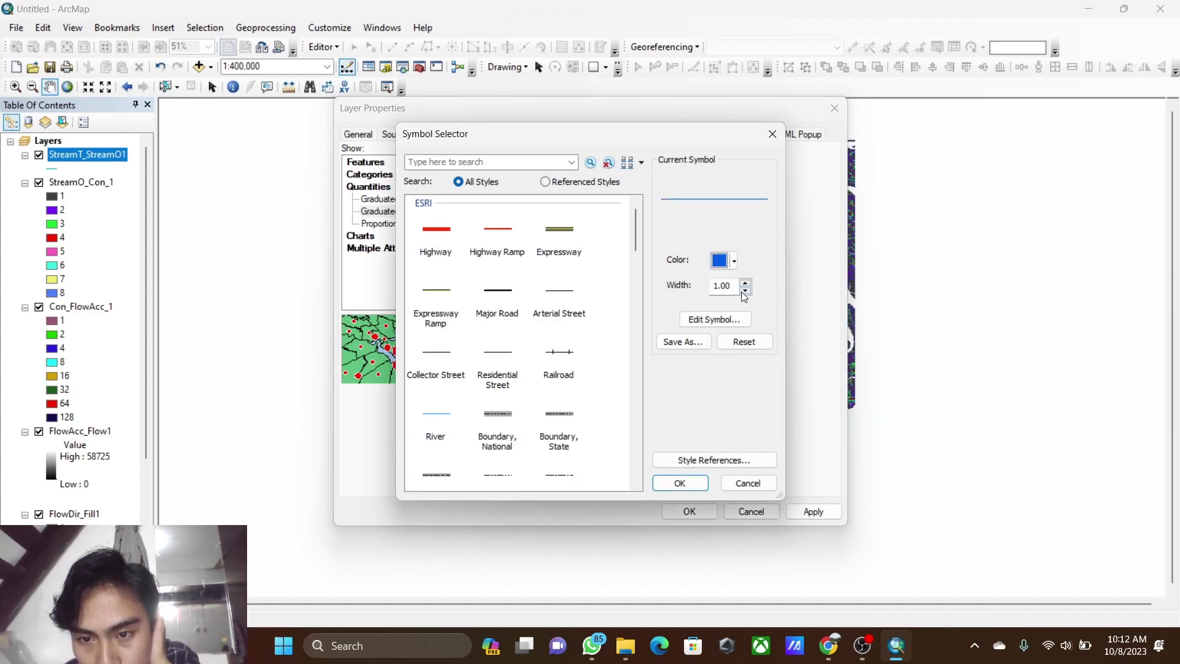
pyautogui.moveTo(736, 285); pyautogui.dragTo(704, 291)
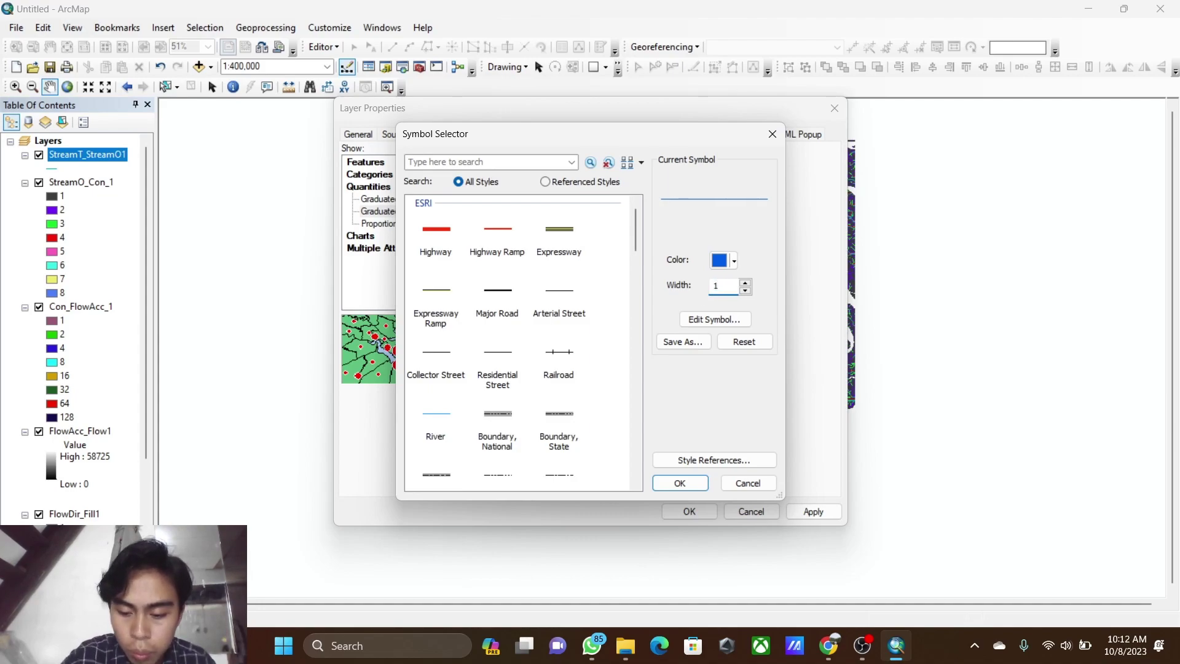
pyautogui.moveTo(524, 646)
pyautogui.write('1.5')
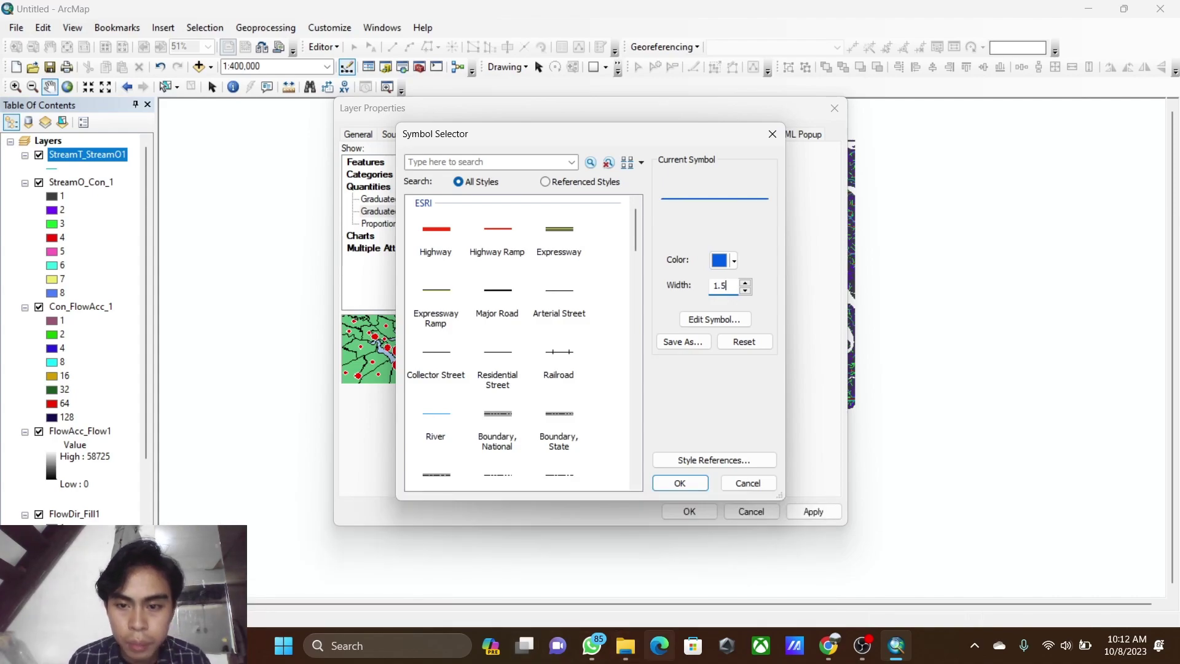
pyautogui.click(691, 482)
pyautogui.click(811, 512)
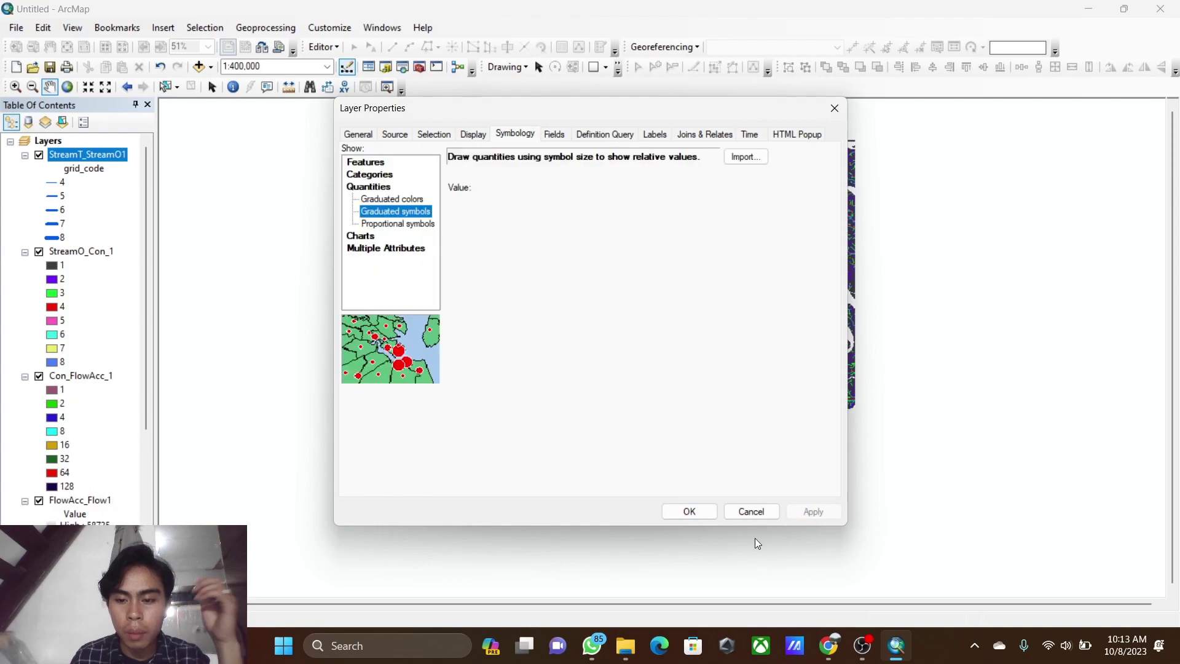
# - Close the layer properties and run the Hydrology Basin tool with FlowDir_Fill1 as the input flow direction raster
pyautogui.click(688, 511)
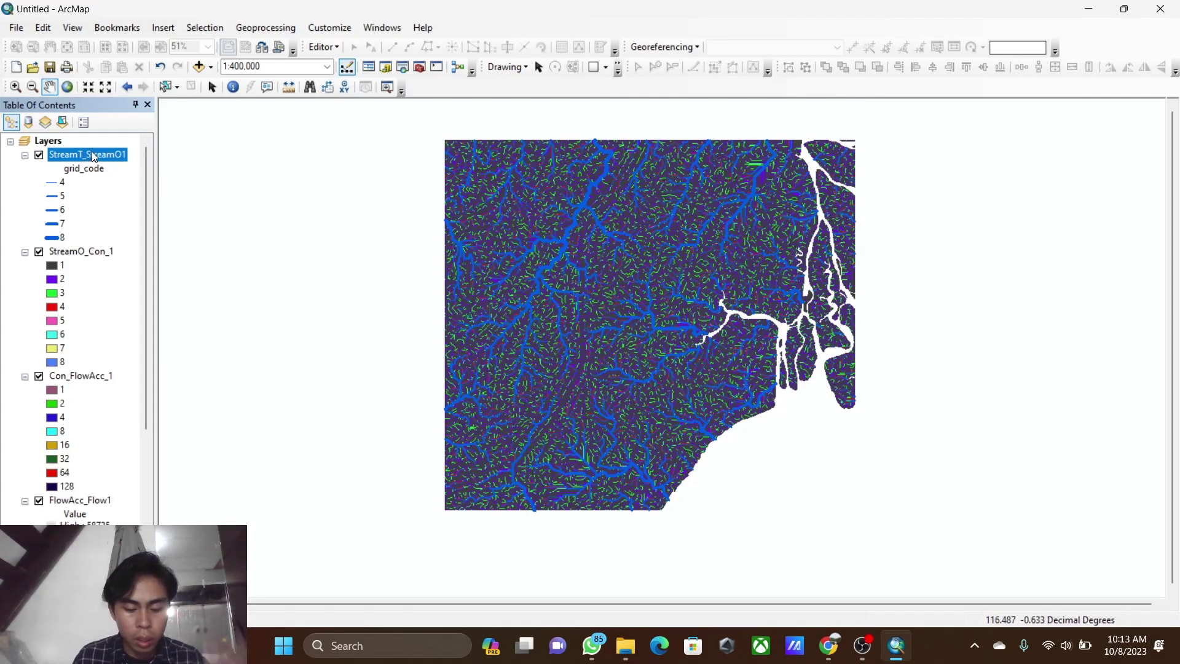
pyautogui.click(420, 66)
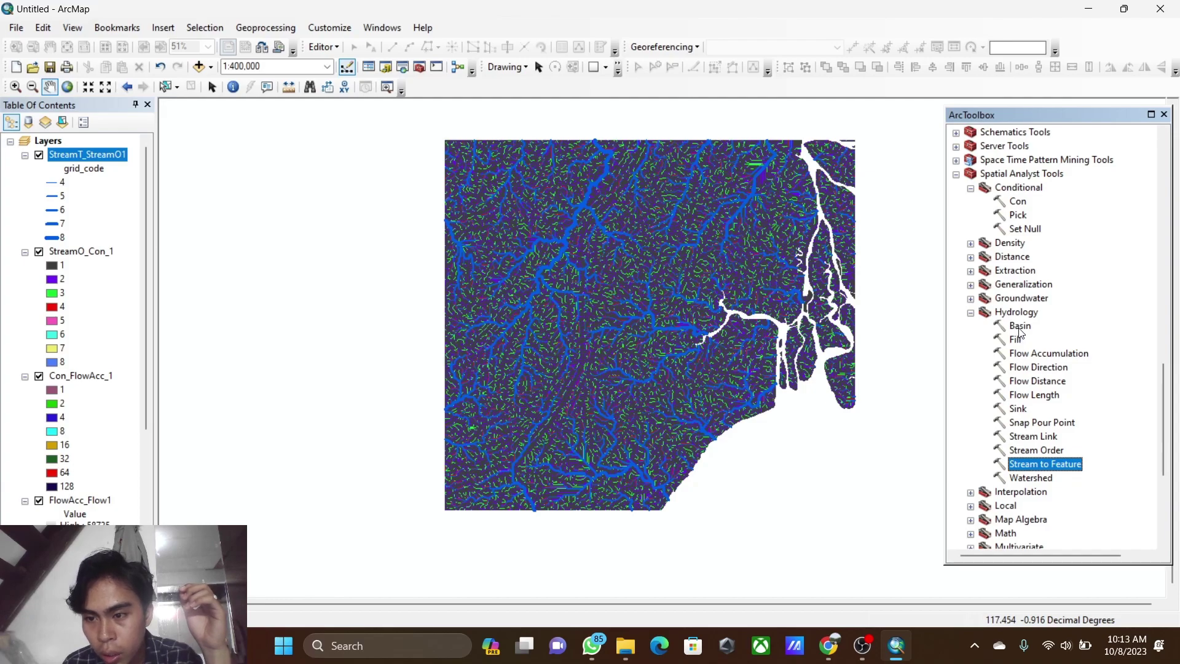
pyautogui.doubleClick(1019, 326)
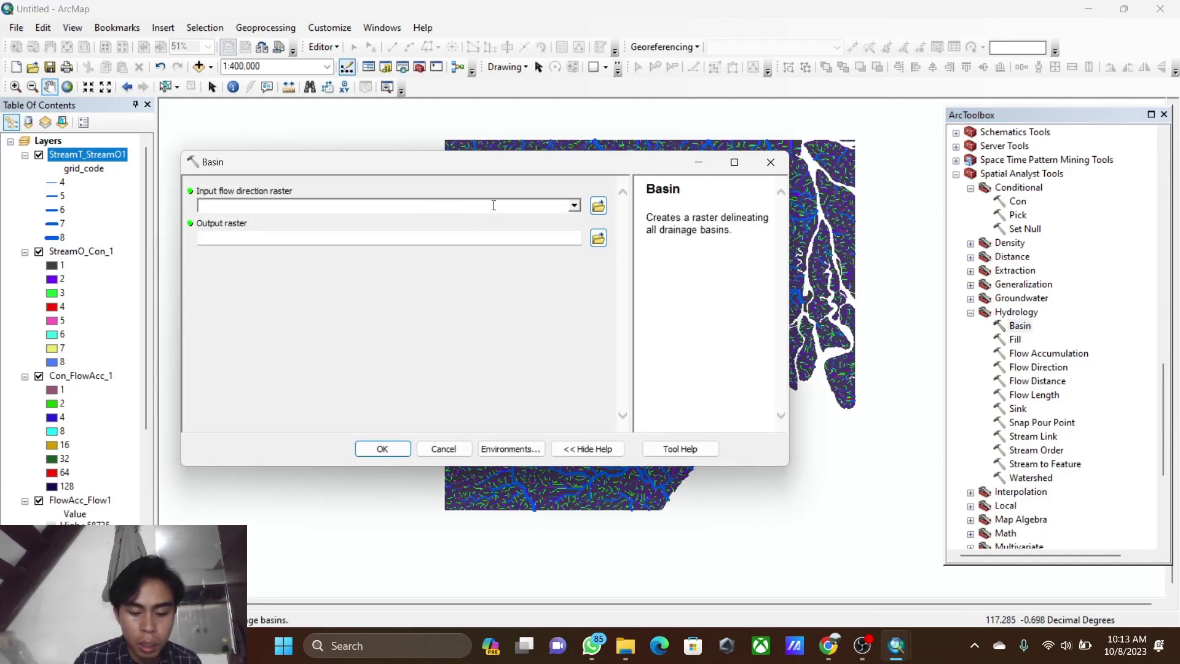
pyautogui.click(574, 207)
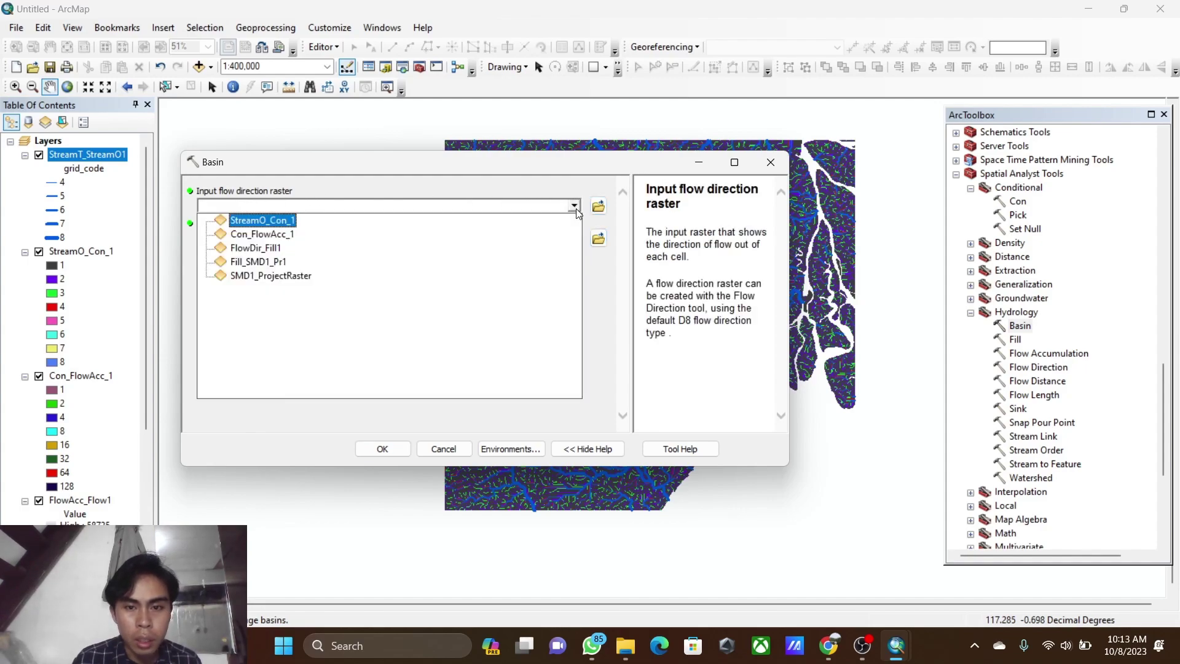
pyautogui.click(292, 248)
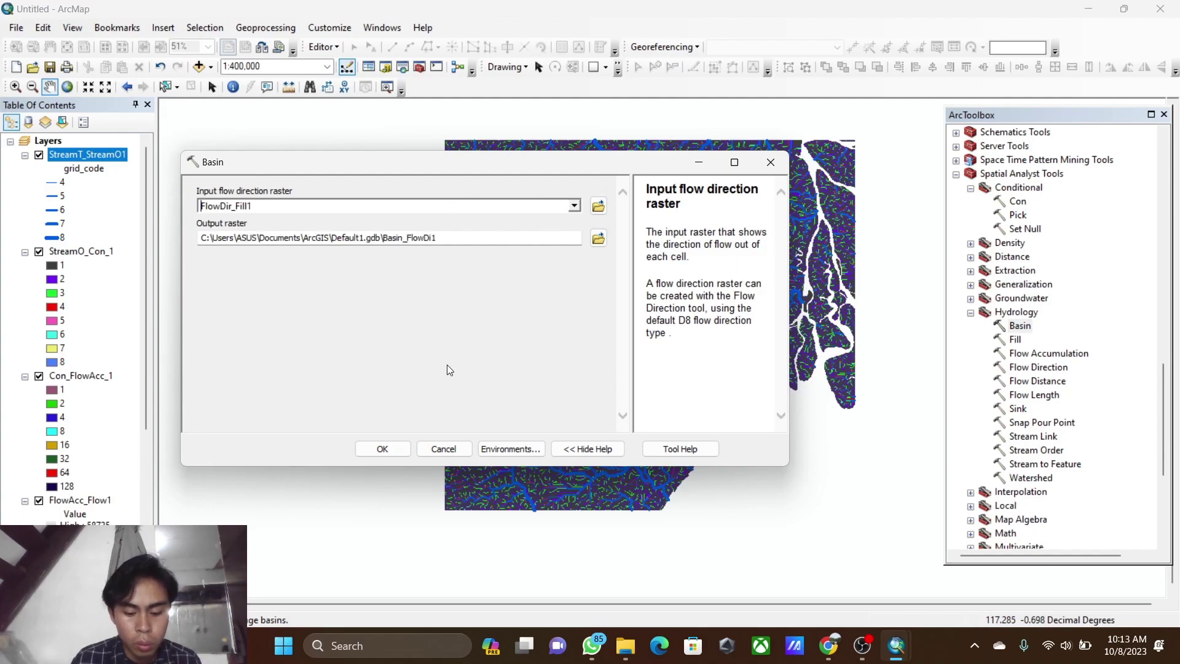
pyautogui.click(381, 453)
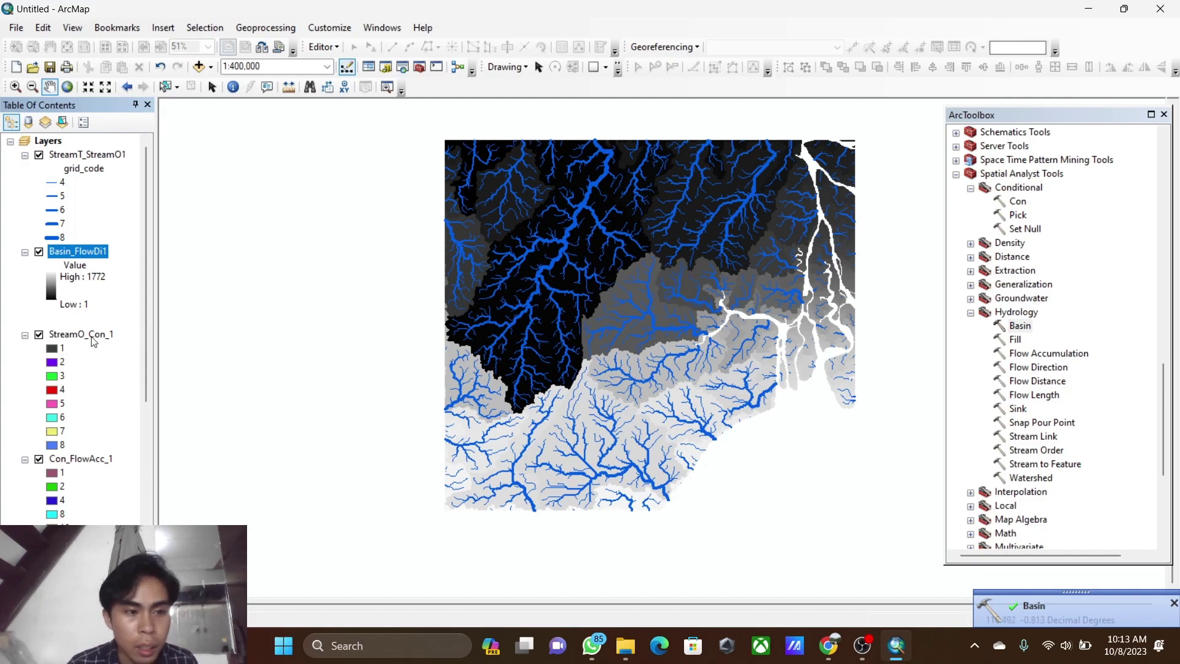
# - Change the color ramp of the Basin_FlowDi1 layer to the red, yellow, green and dark blue gradient
pyautogui.click(56, 293)
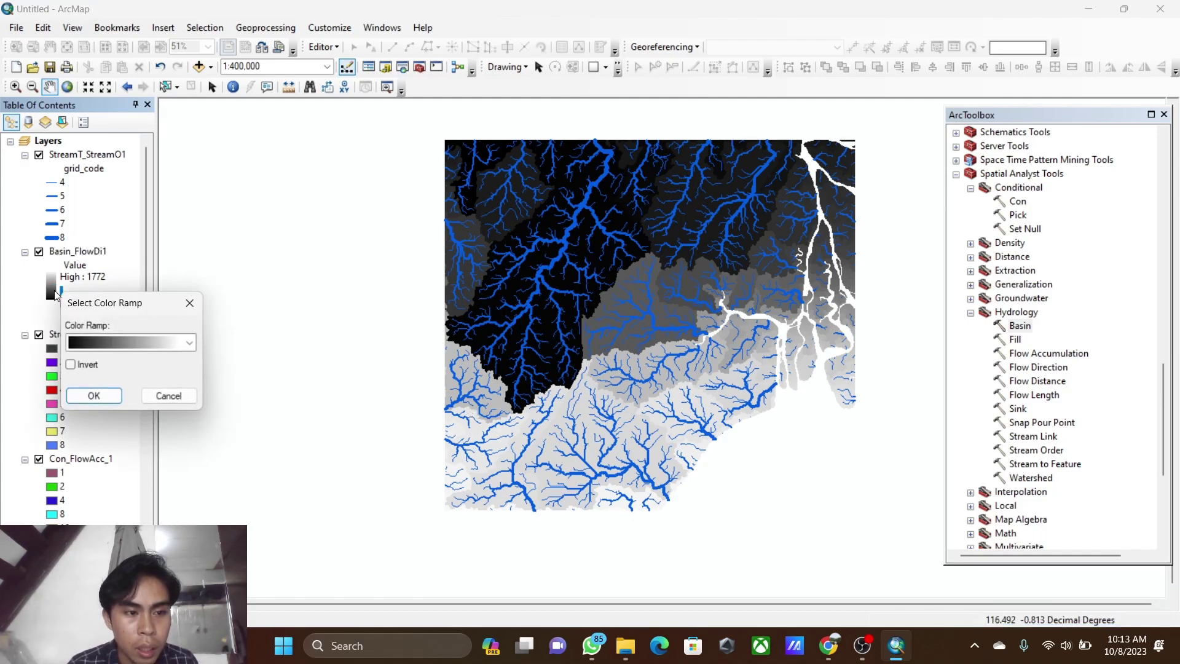
pyautogui.click(188, 343)
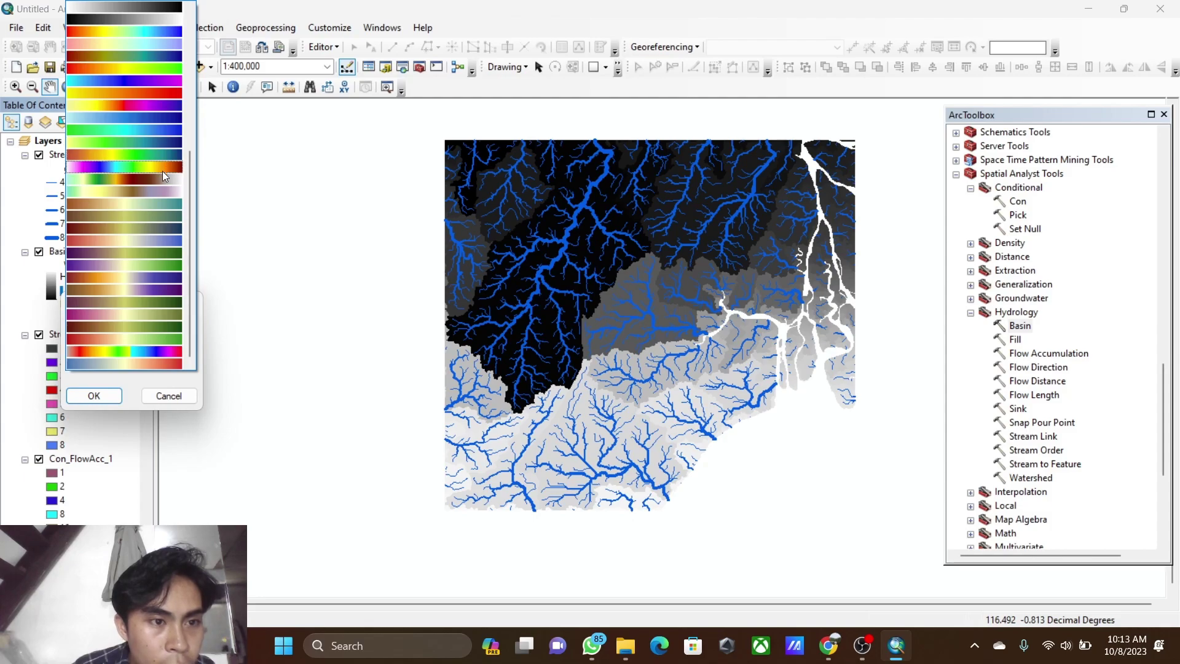
pyautogui.click(164, 154)
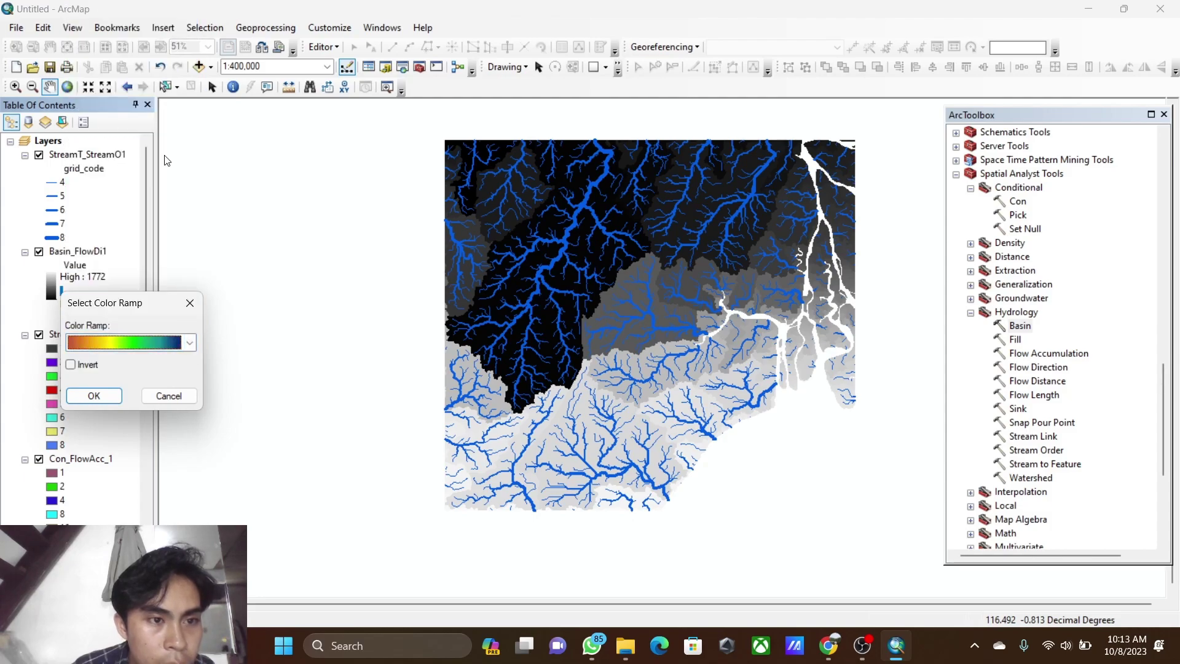
pyautogui.click(113, 397)
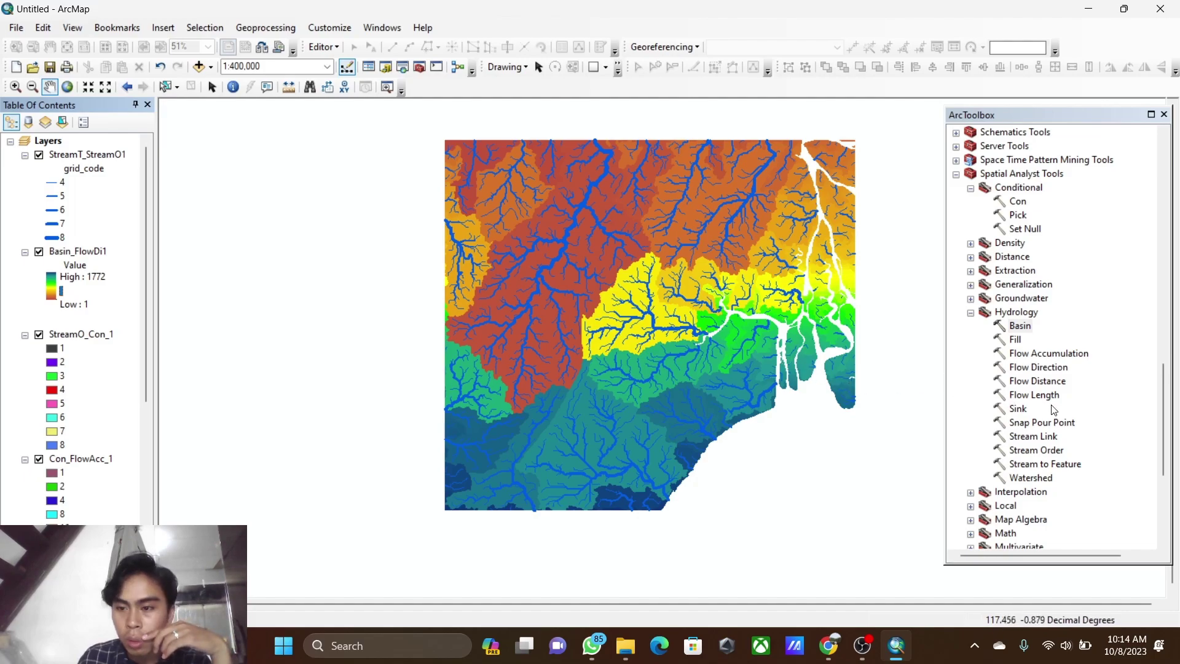
# - Start the Raster to Polyline conversion with Basin_FlowDi1 as the input raster
pyautogui.scroll(2, 1037, 462)
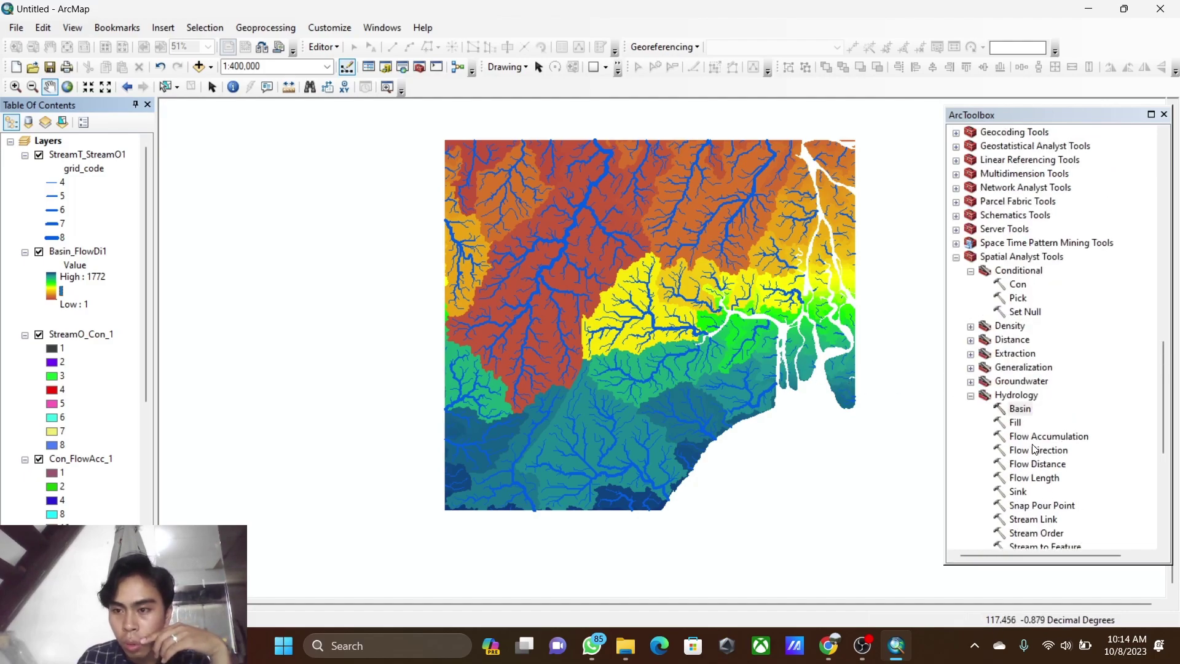
pyautogui.scroll(1, 1030, 385)
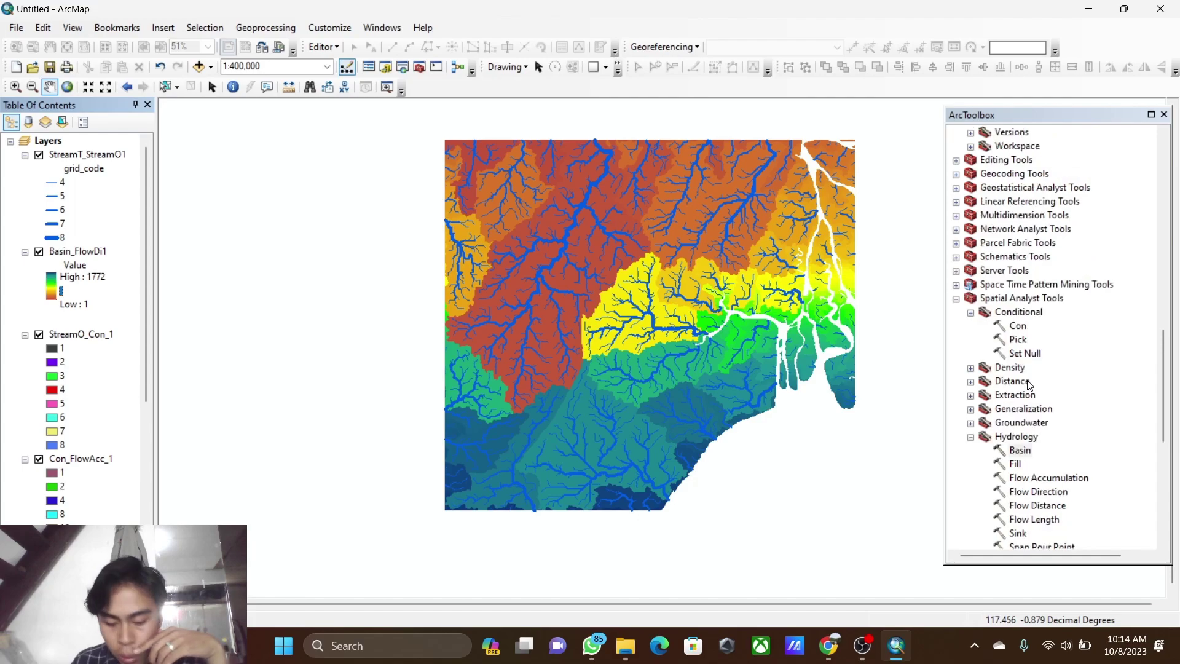
pyautogui.scroll(16, 1032, 381)
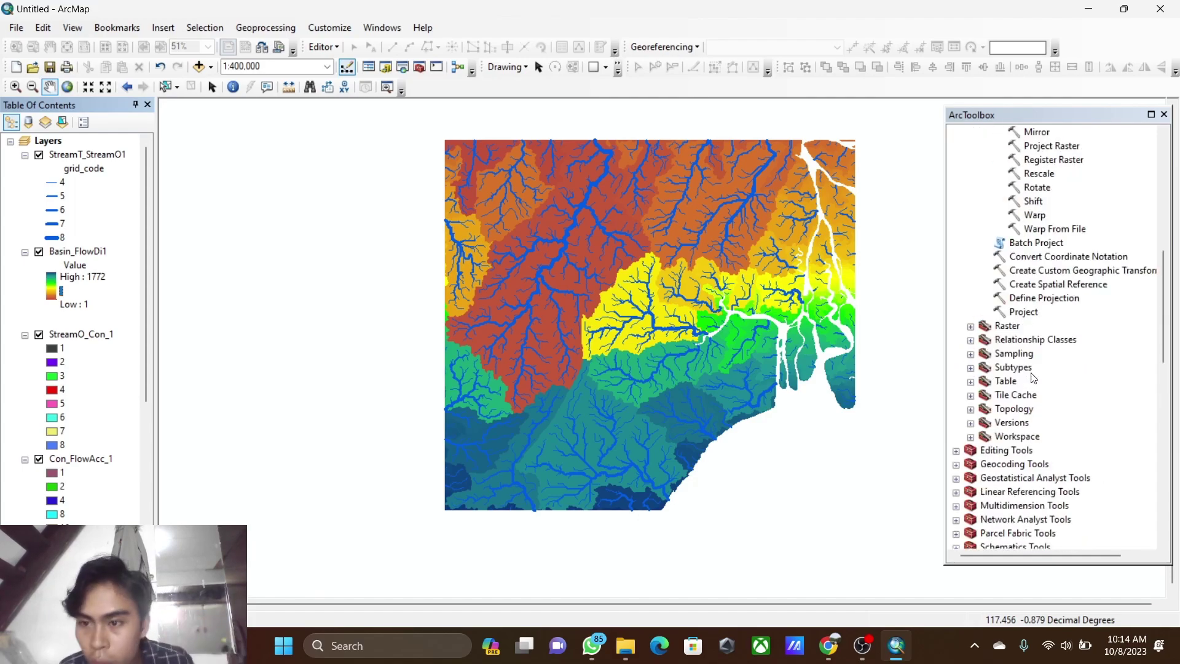
pyautogui.scroll(1, 1037, 374)
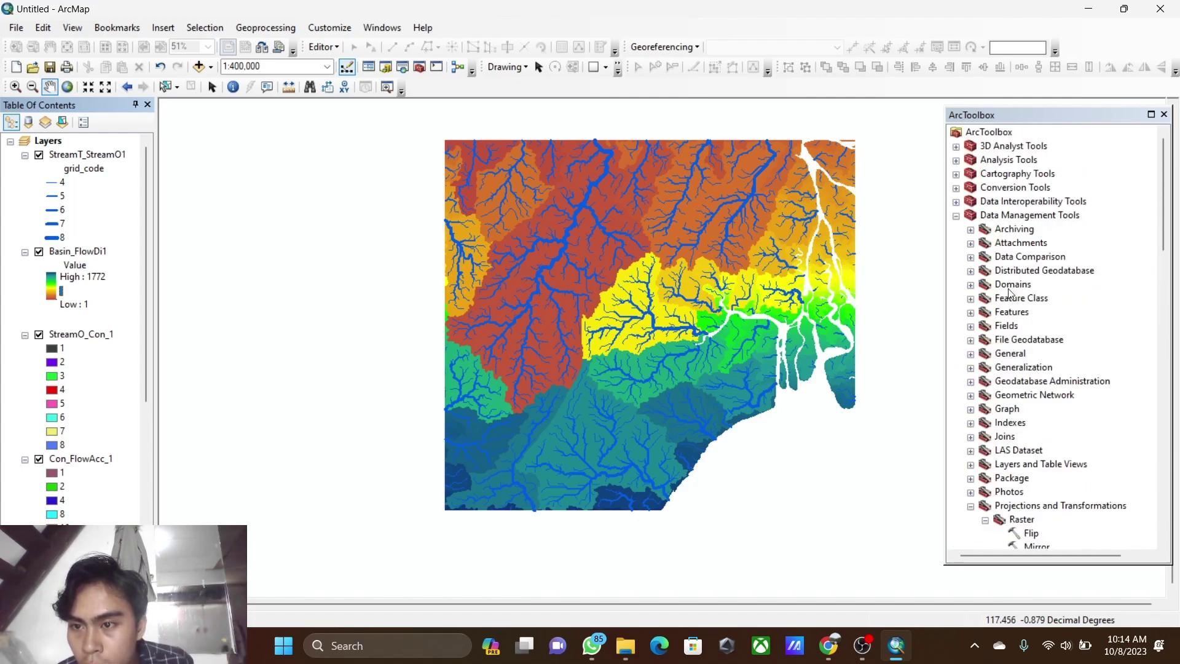
pyautogui.click(956, 188)
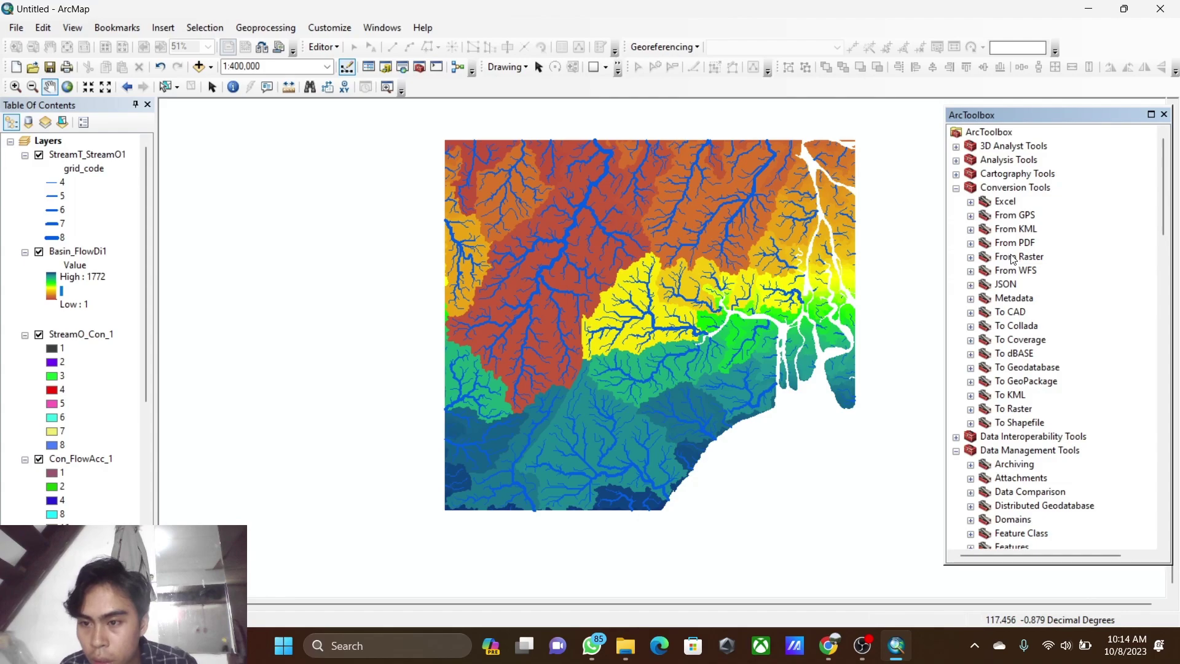
pyautogui.click(970, 257)
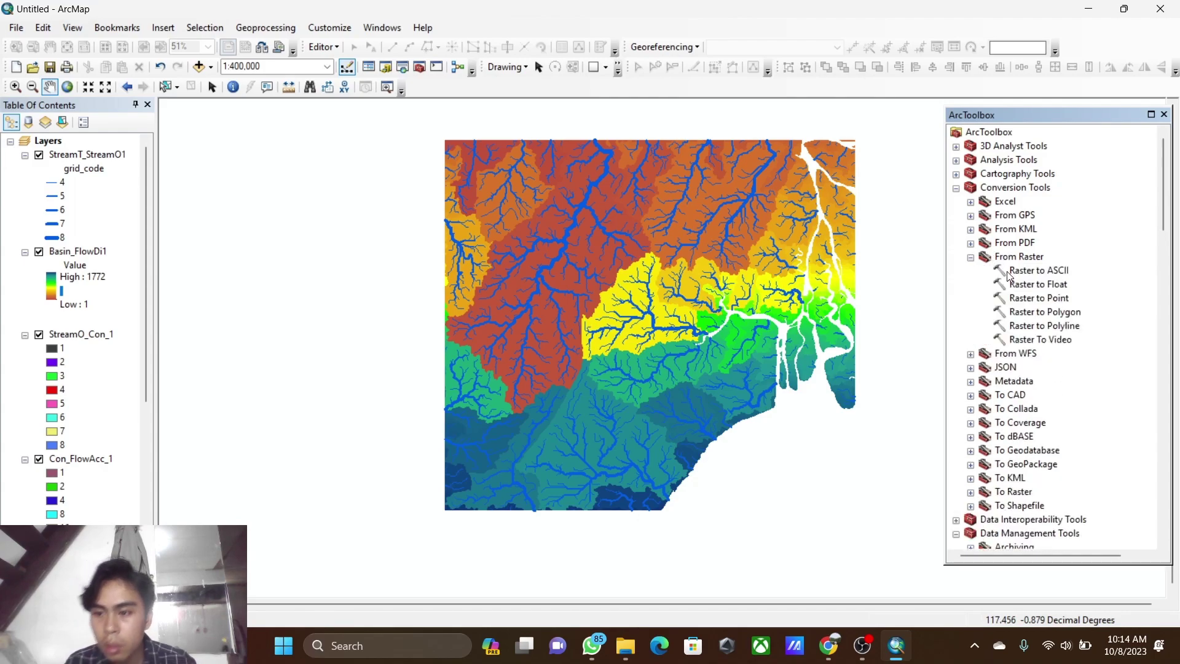
pyautogui.doubleClick(1014, 326)
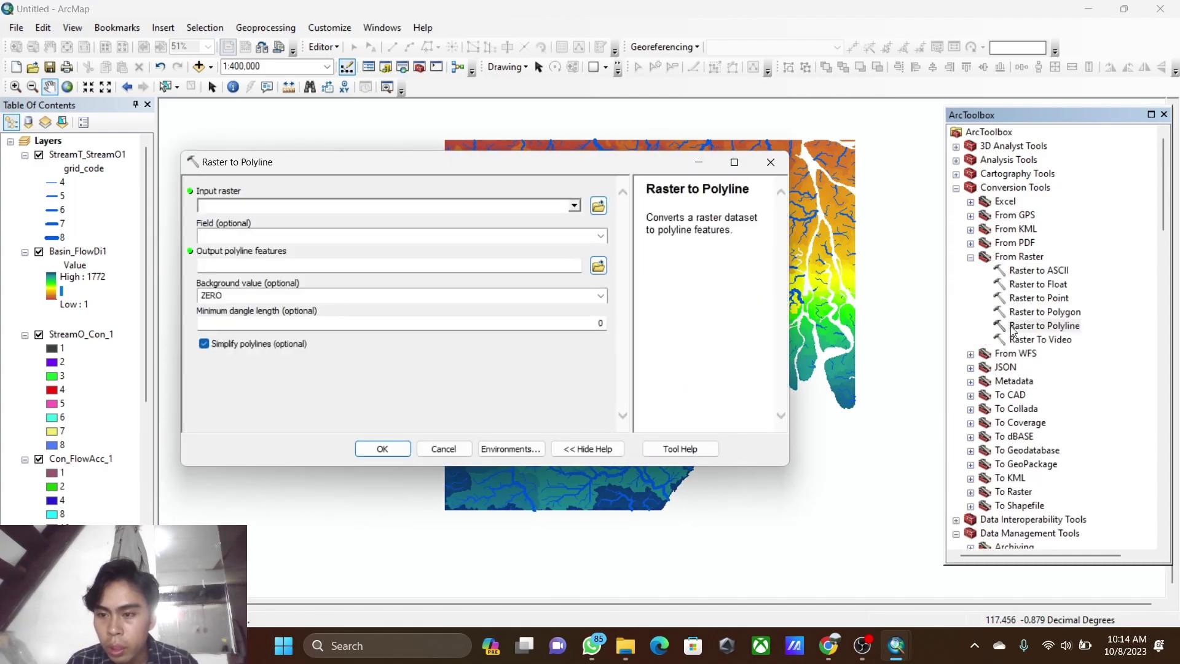
pyautogui.click(575, 205)
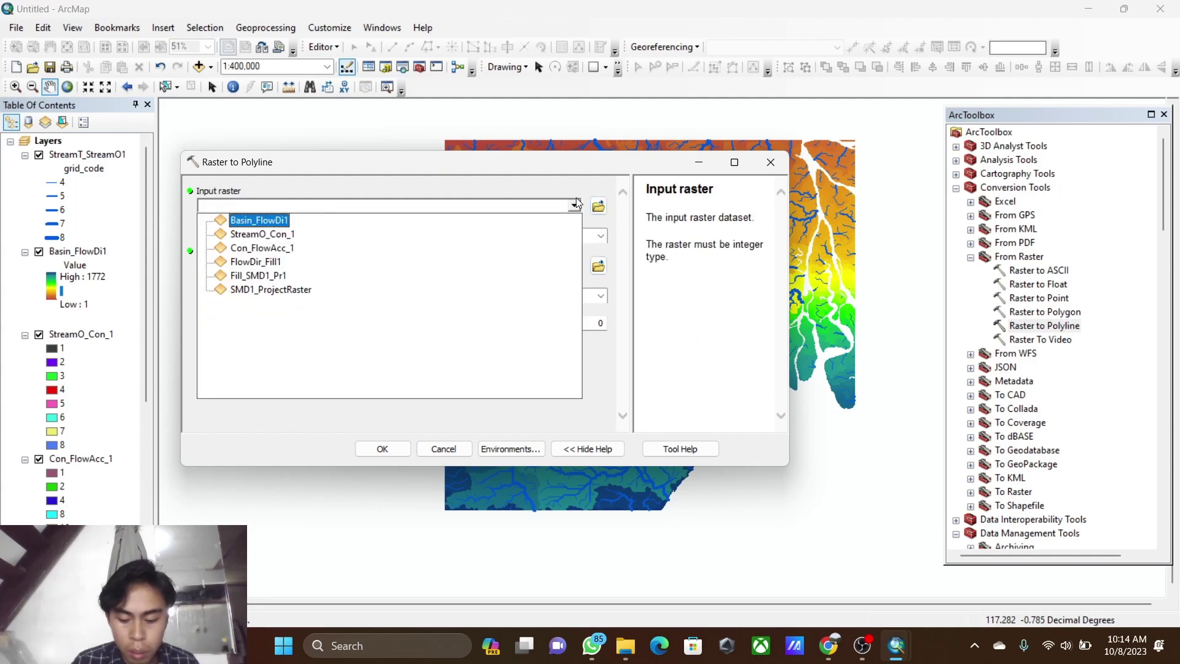
pyautogui.click(276, 225)
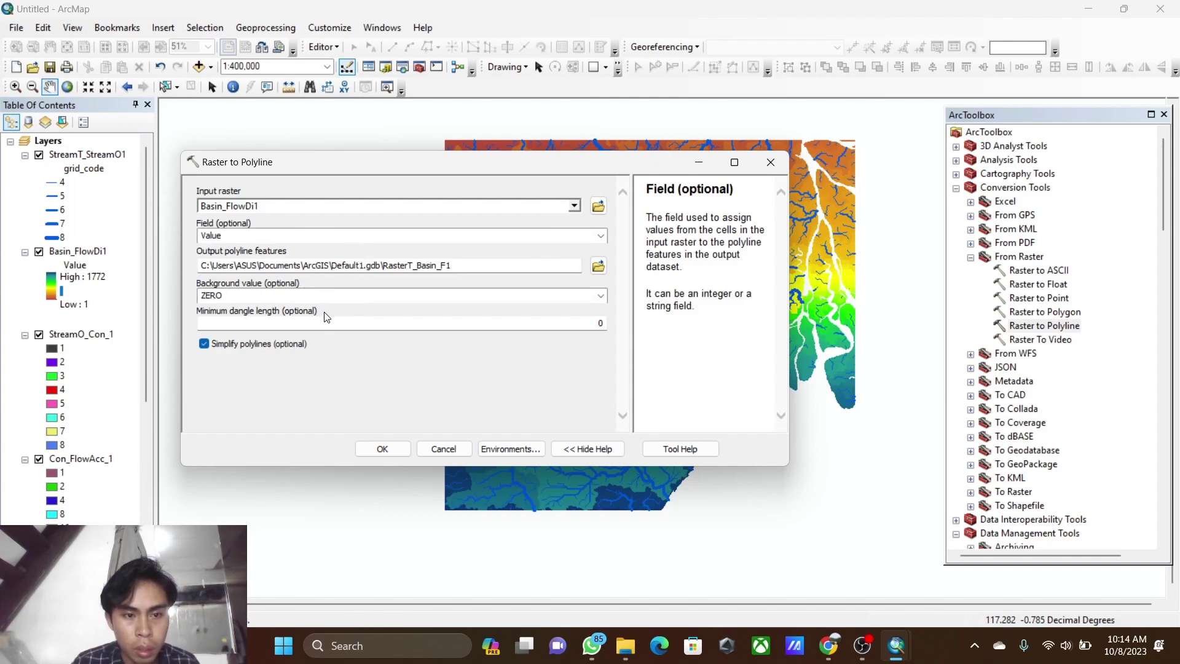
# - Set the output polyline features to DAS_Samarinda in the plodir folder and run the conversion
pyautogui.click(597, 267)
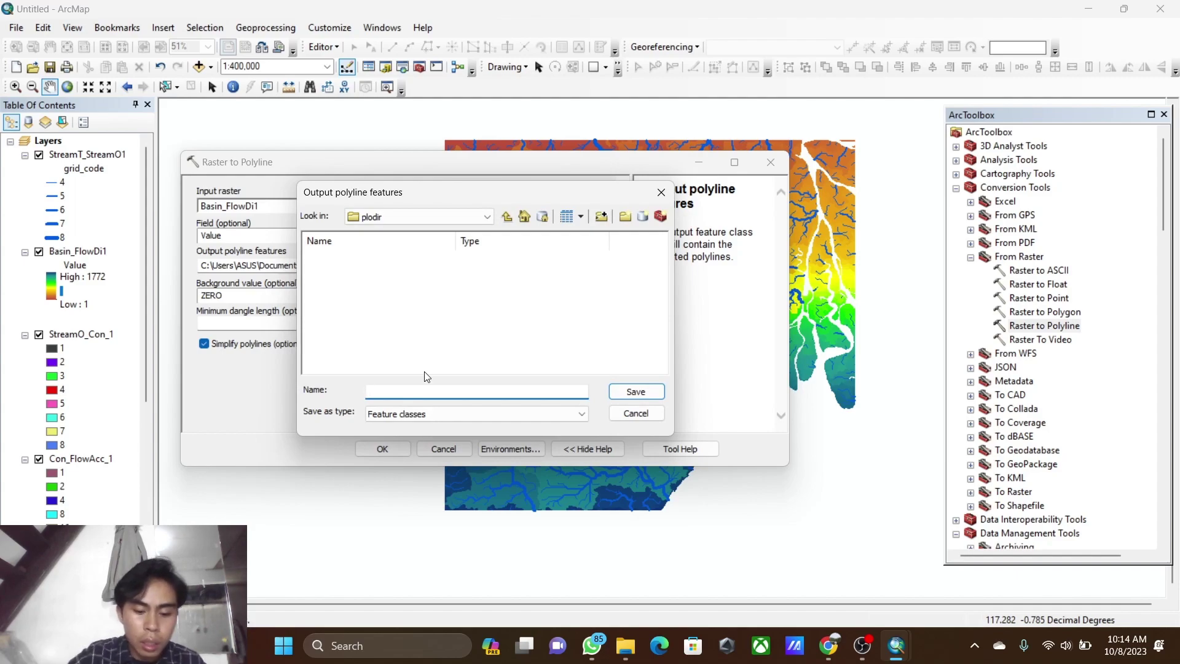
pyautogui.write('DAS')
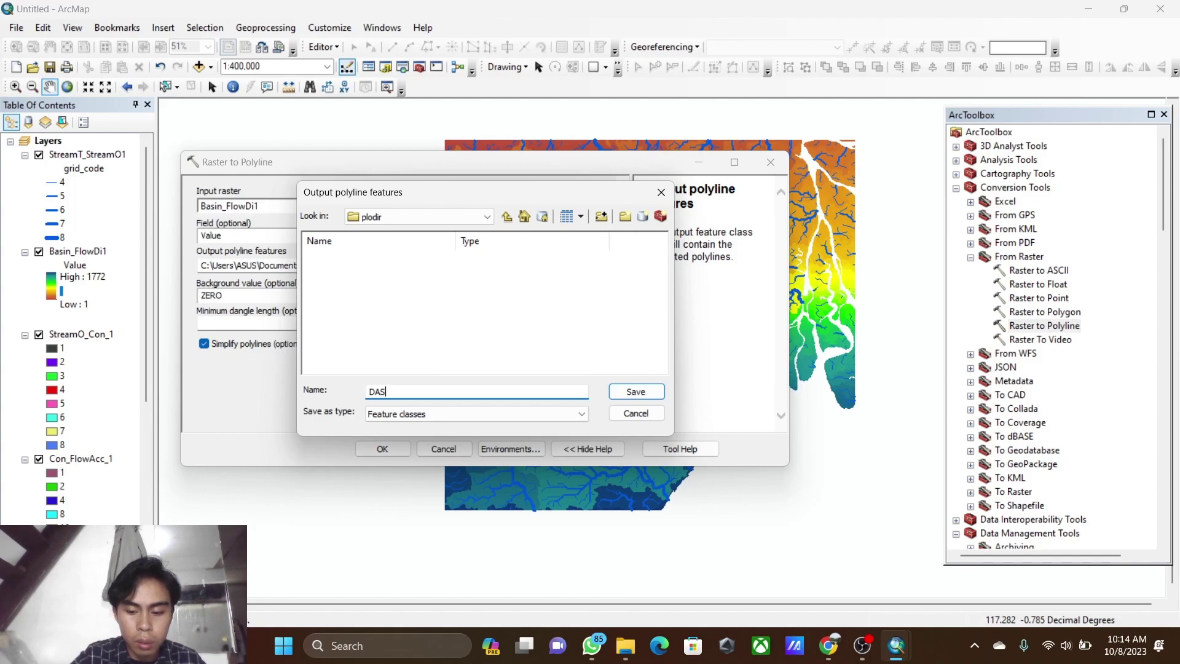
pyautogui.write('_S')
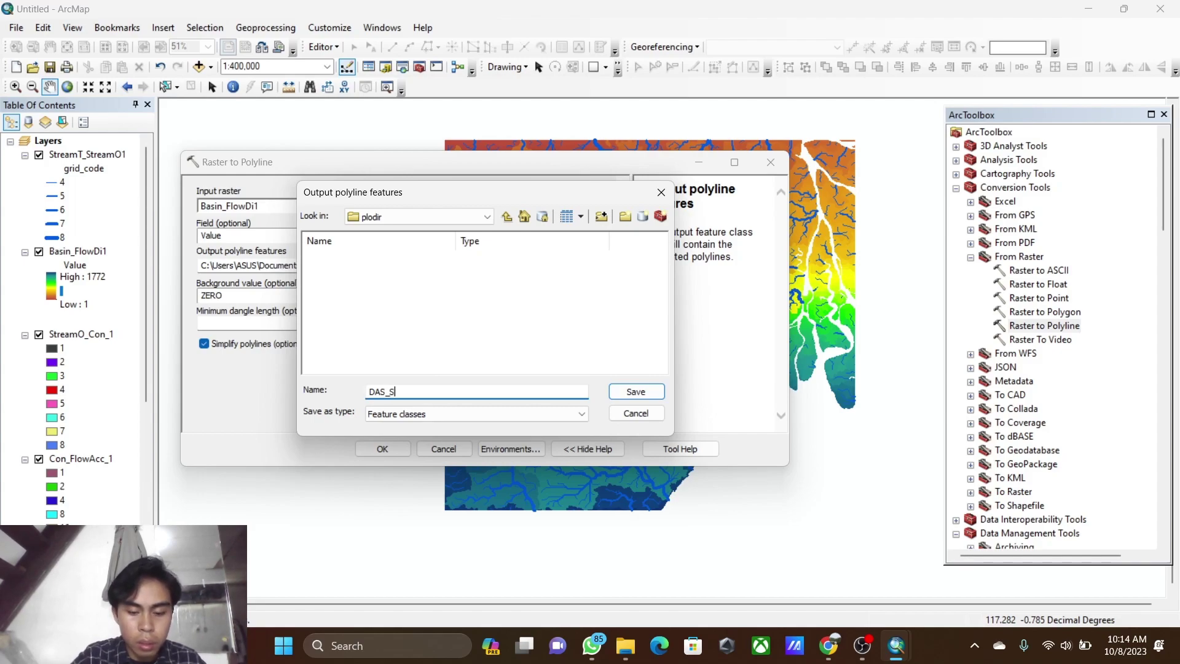
pyautogui.write('amarinda')
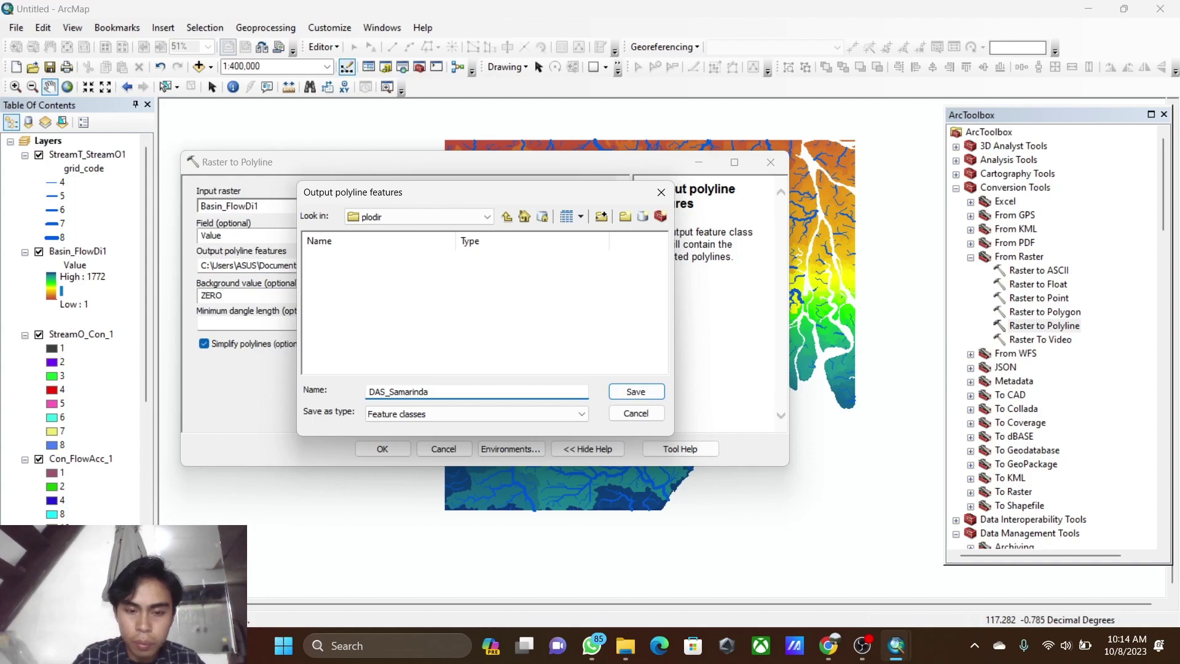
pyautogui.click(626, 395)
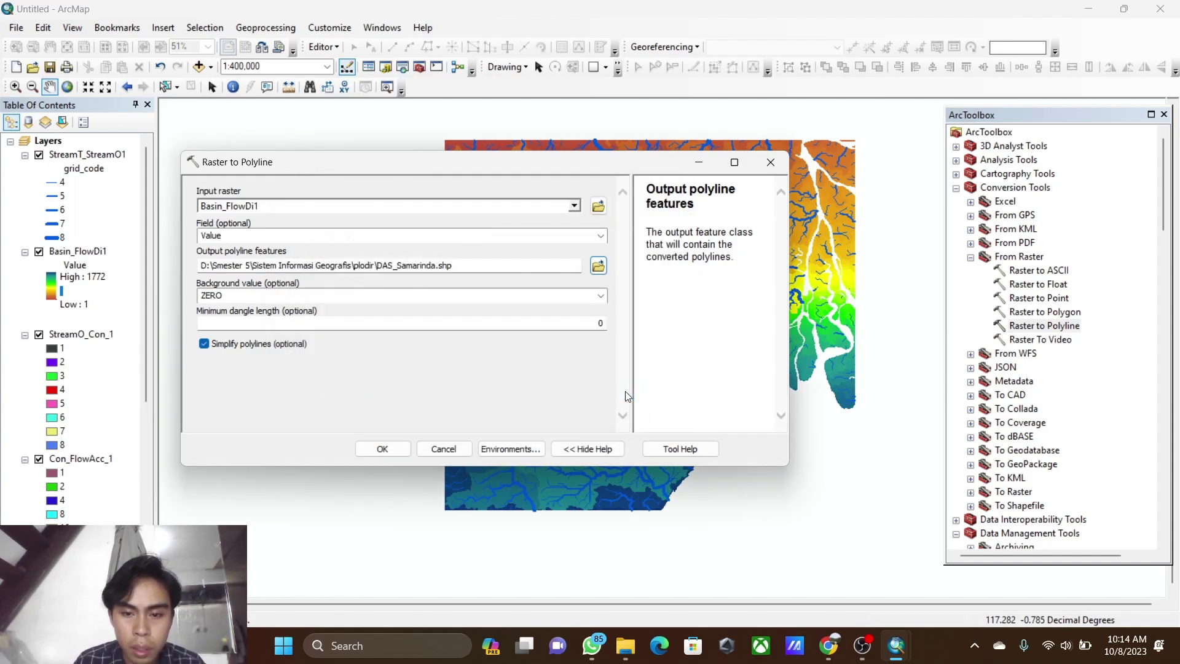
pyautogui.click(389, 449)
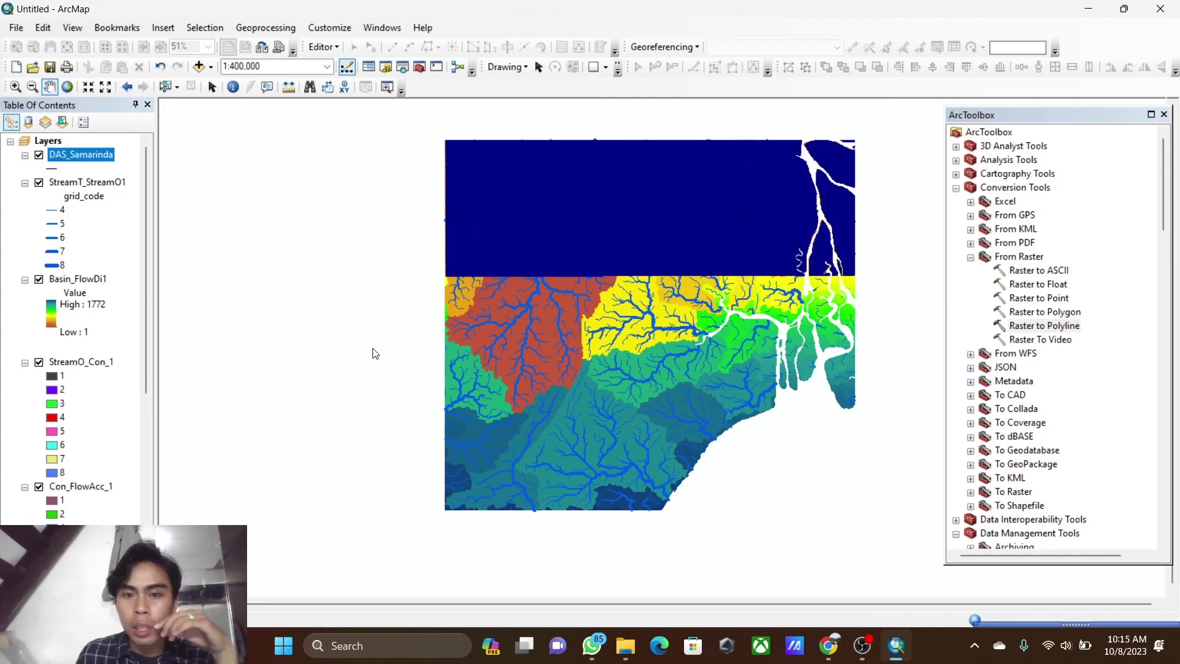
# - Move the DAS_Samarinda layer below Basin_FlowDi1 in the layer order and turn off its display
pyautogui.moveTo(71, 157); pyautogui.dragTo(90, 345)
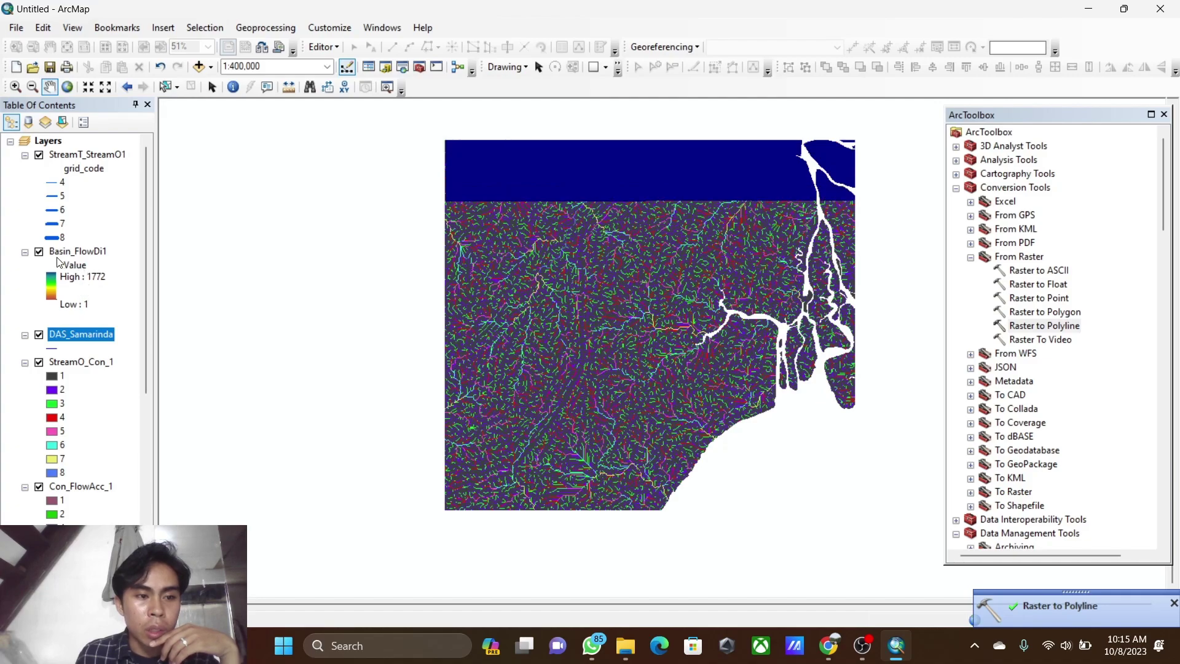
pyautogui.moveTo(835, 503); pyautogui.dragTo(710, 477)
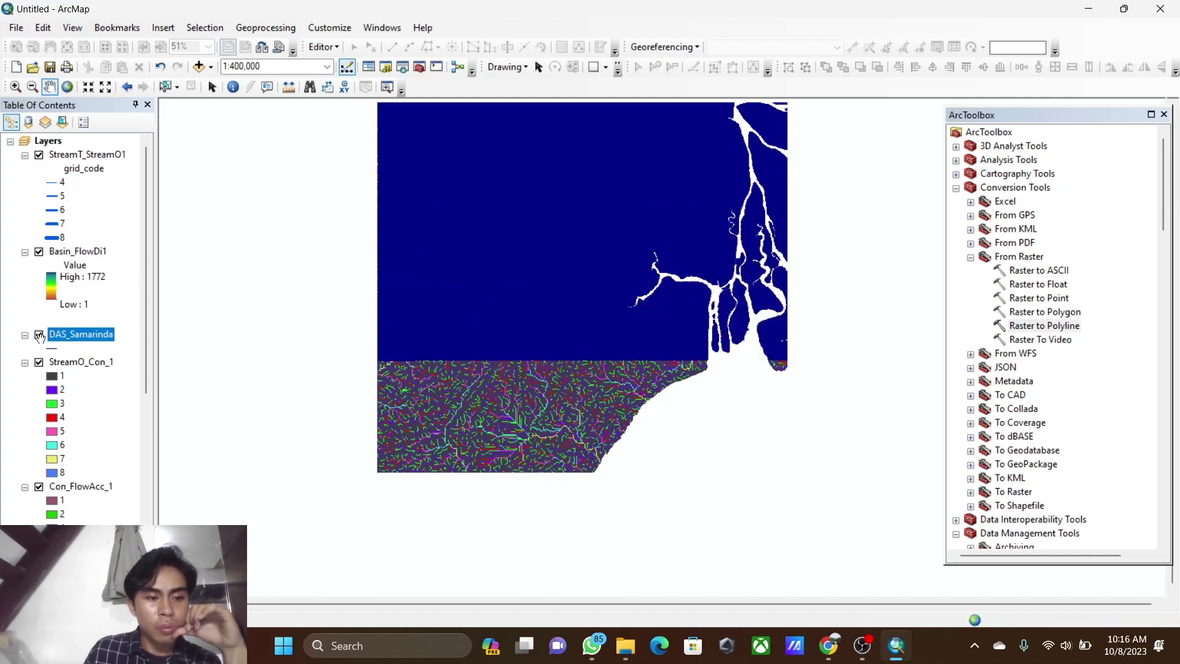
pyautogui.click(210, 87)
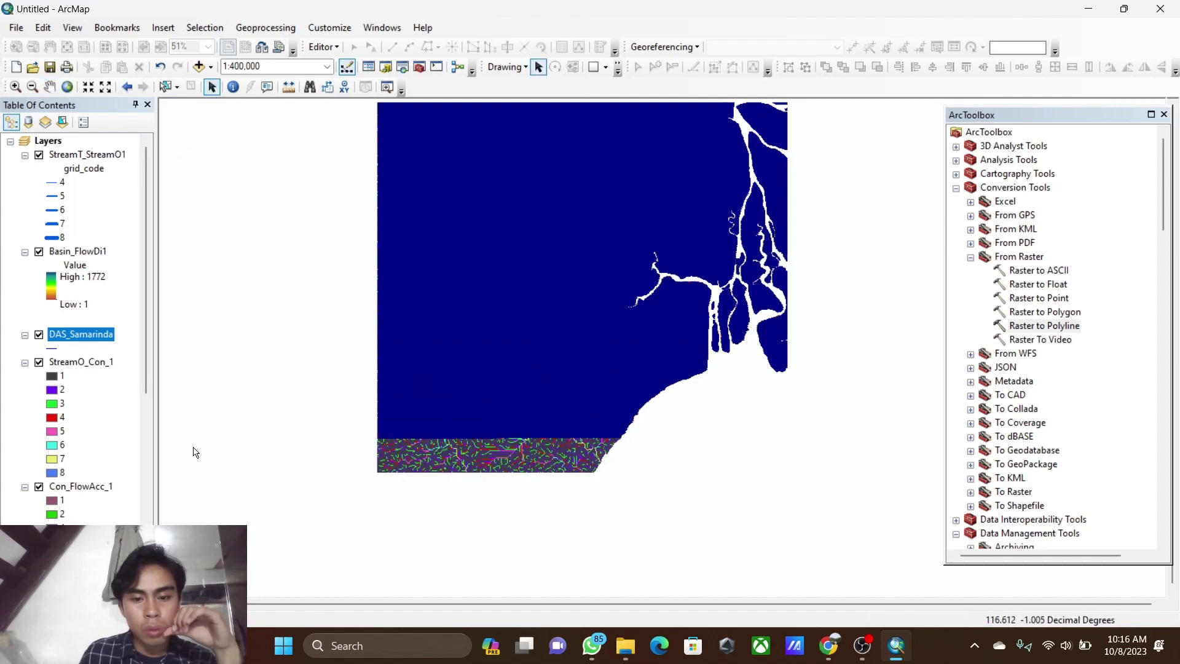
pyautogui.moveTo(353, 366); pyautogui.dragTo(366, 462)
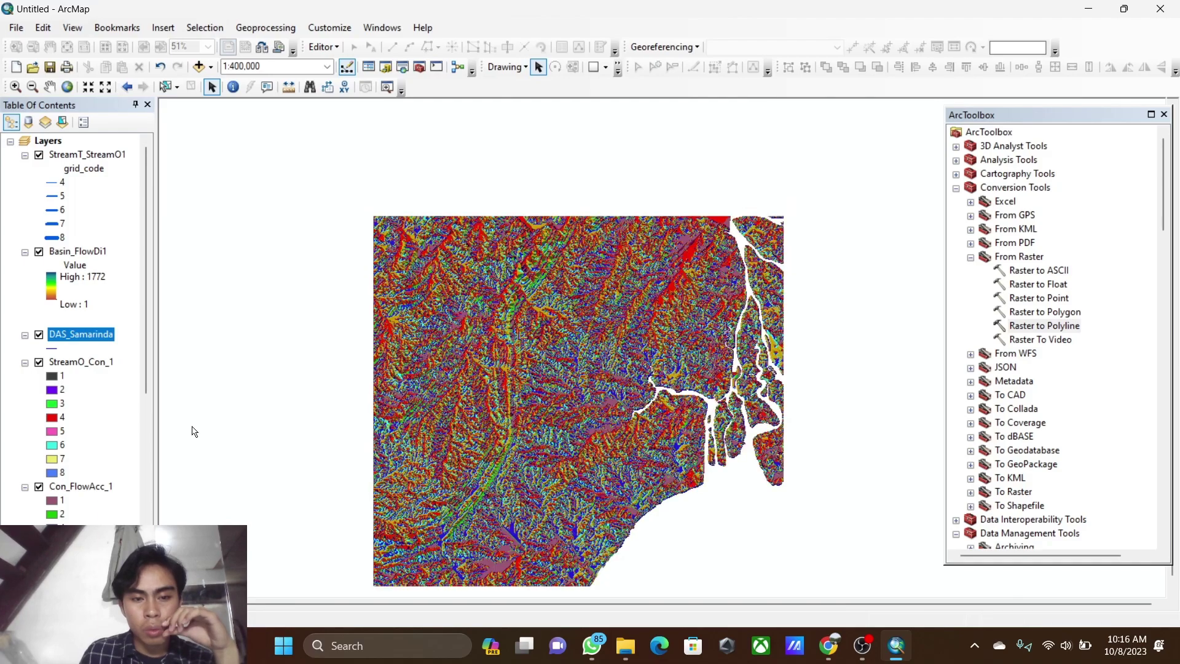
pyautogui.click(38, 334)
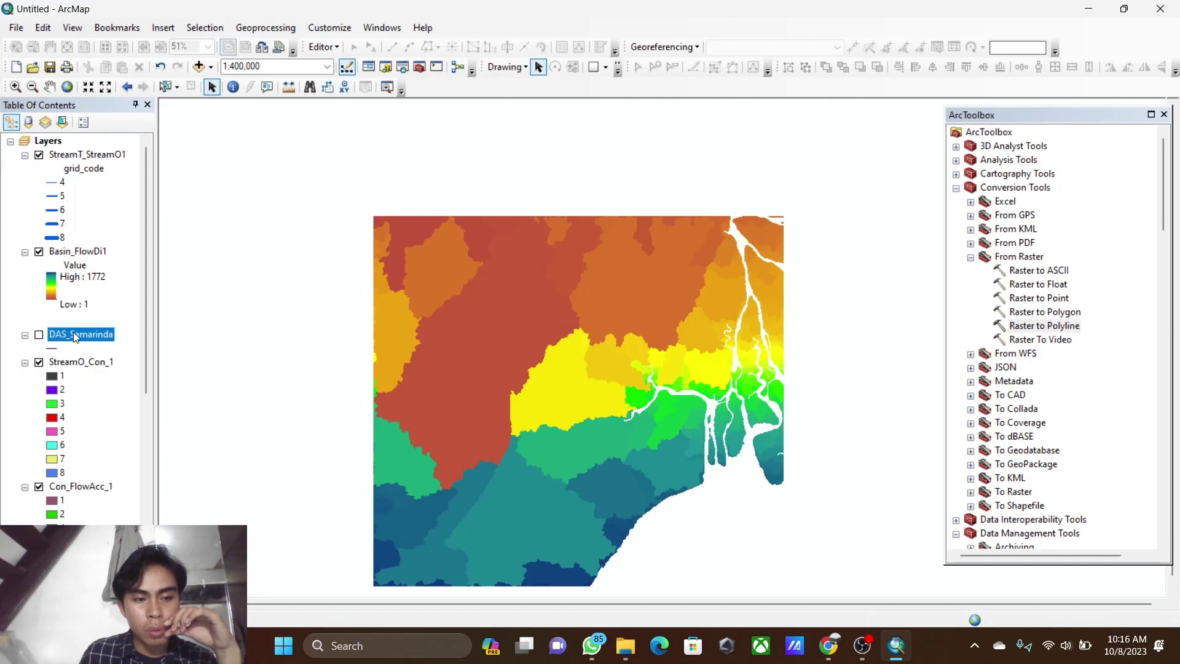
pyautogui.moveTo(520, 392); pyautogui.dragTo(537, 285)
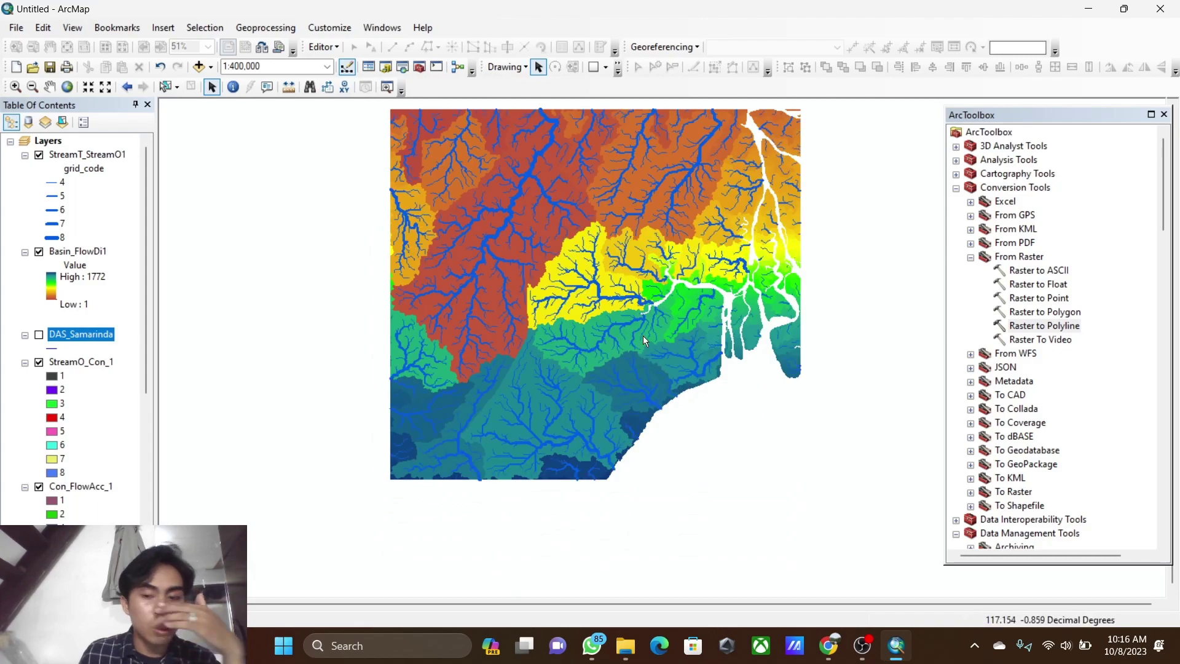
pyautogui.moveTo(786, 351); pyautogui.dragTo(791, 391)
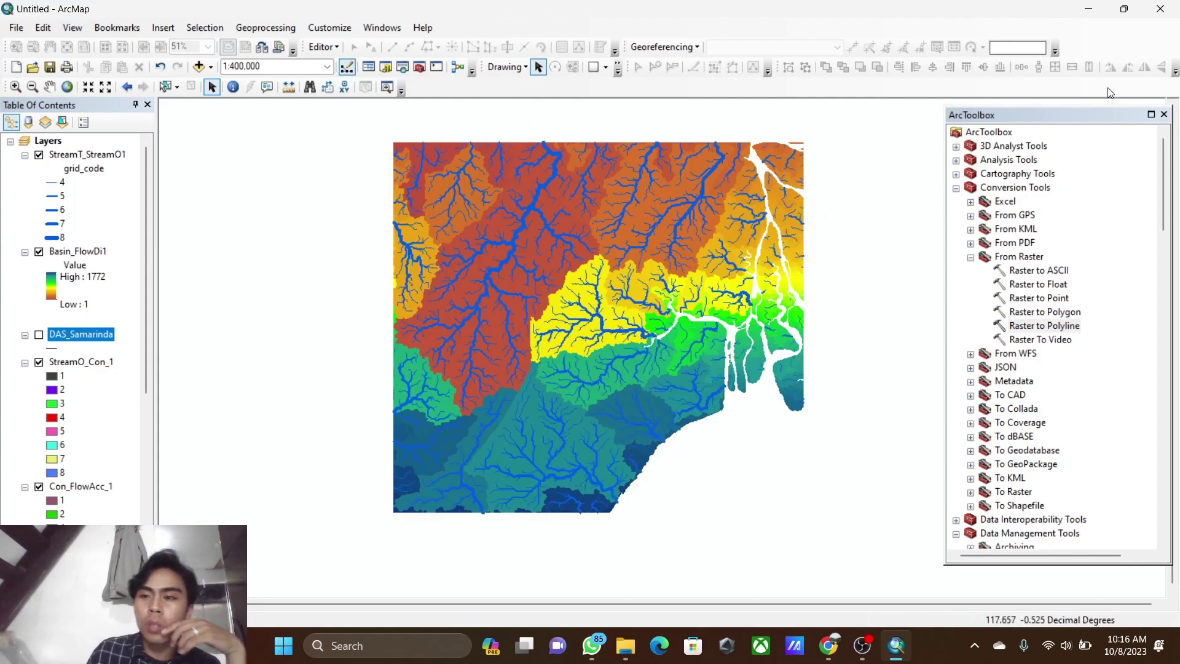
# - Close the toolbox and select all stream features across the whole map extent with a rectangle
pyautogui.click(1163, 115)
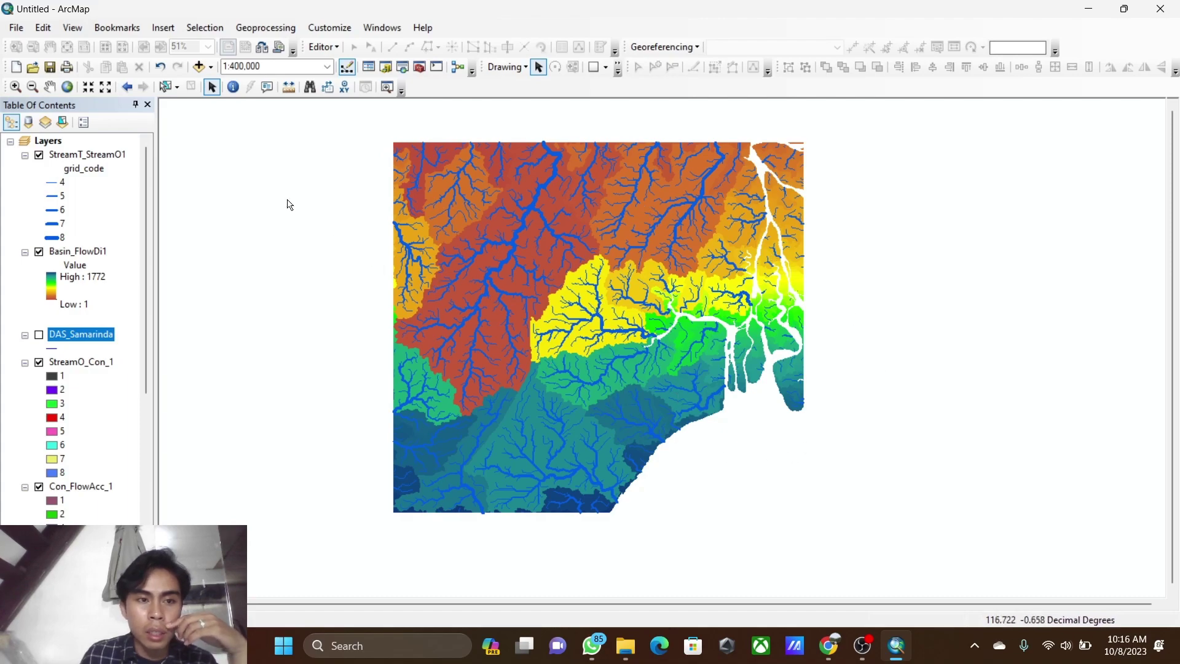
pyautogui.click(177, 87)
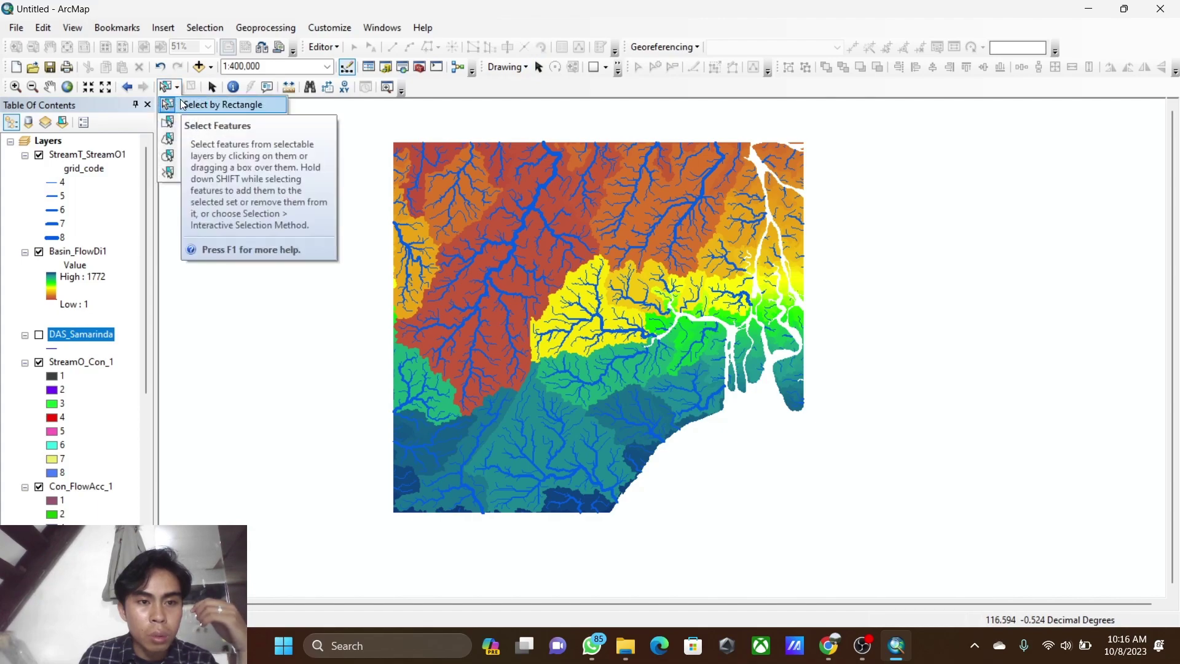
pyautogui.click(182, 104)
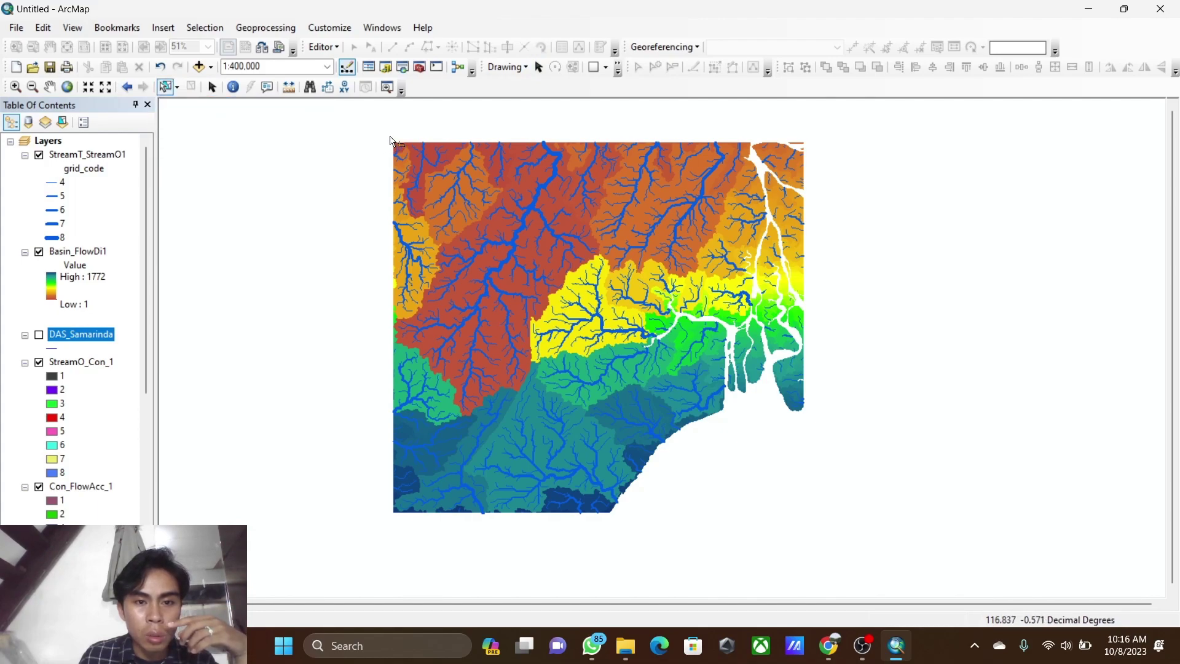
pyautogui.moveTo(388, 144); pyautogui.dragTo(812, 519)
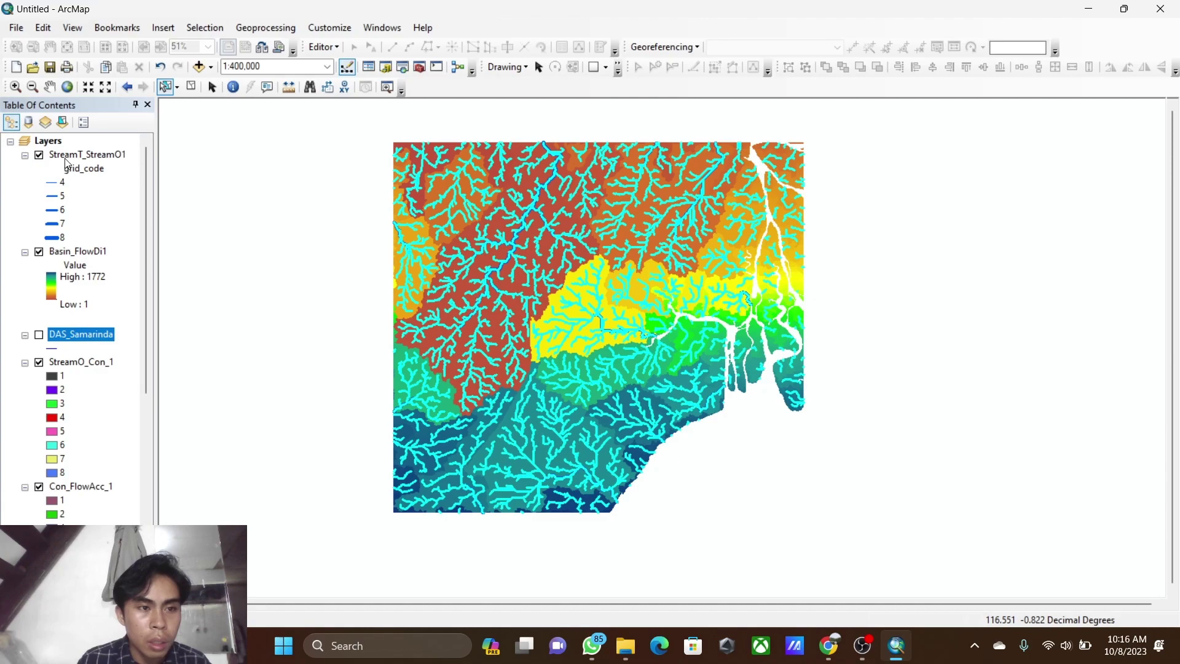
# - Export the selected StreamT_StreamO1 features as shapefile LUAS_Export_Output.shp in the plodir folder and add it to the map
pyautogui.rightClick(85, 158)
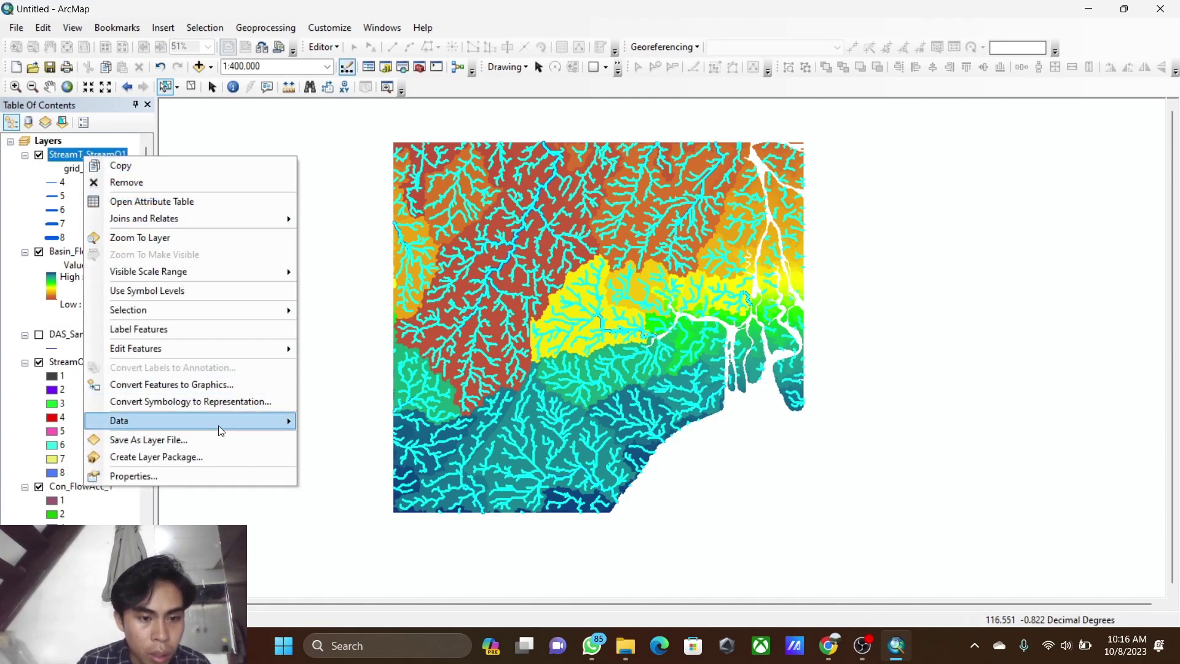
pyautogui.moveTo(219, 426)
pyautogui.click(347, 438)
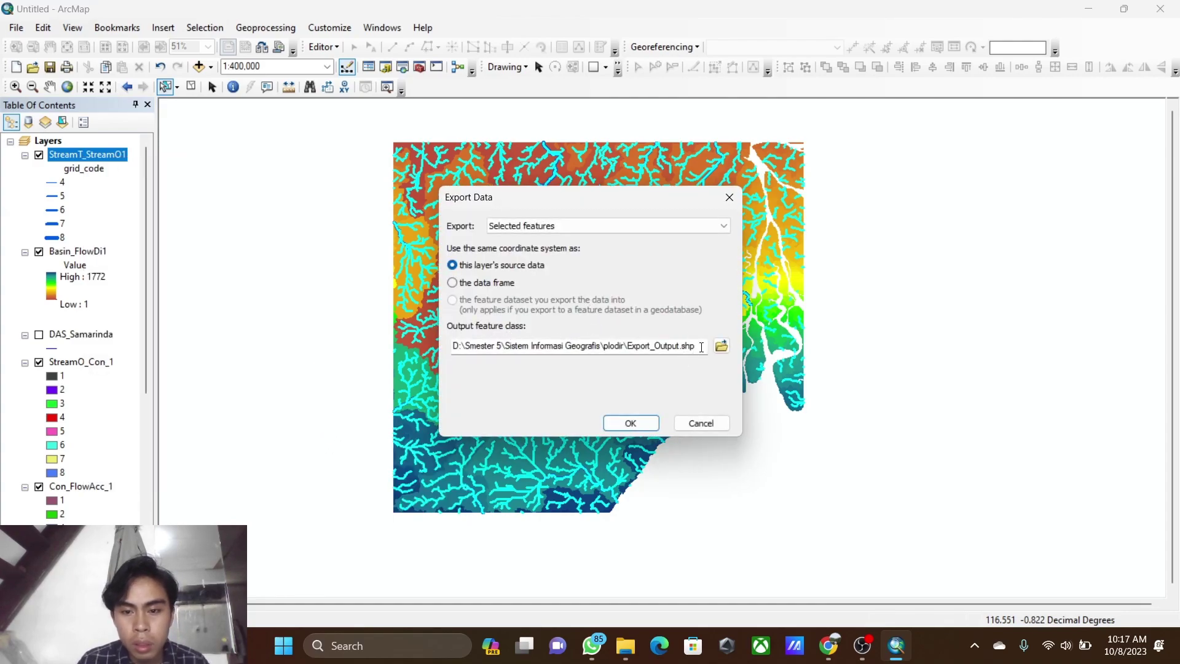
pyautogui.click(720, 347)
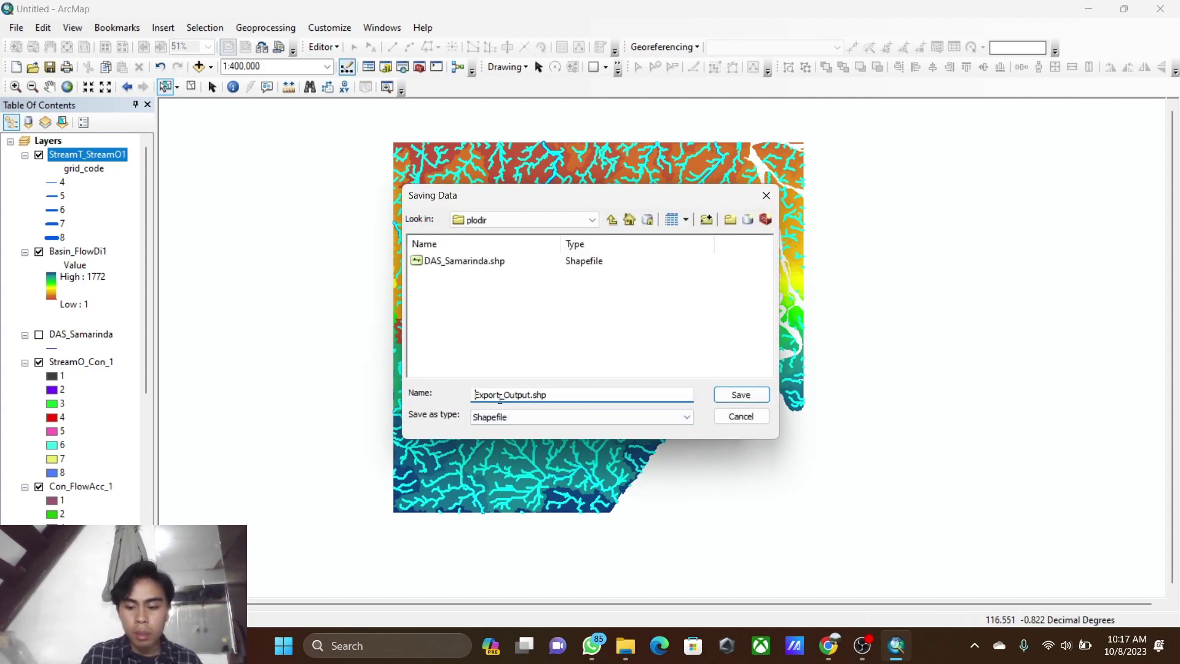
pyautogui.write('LUAS')
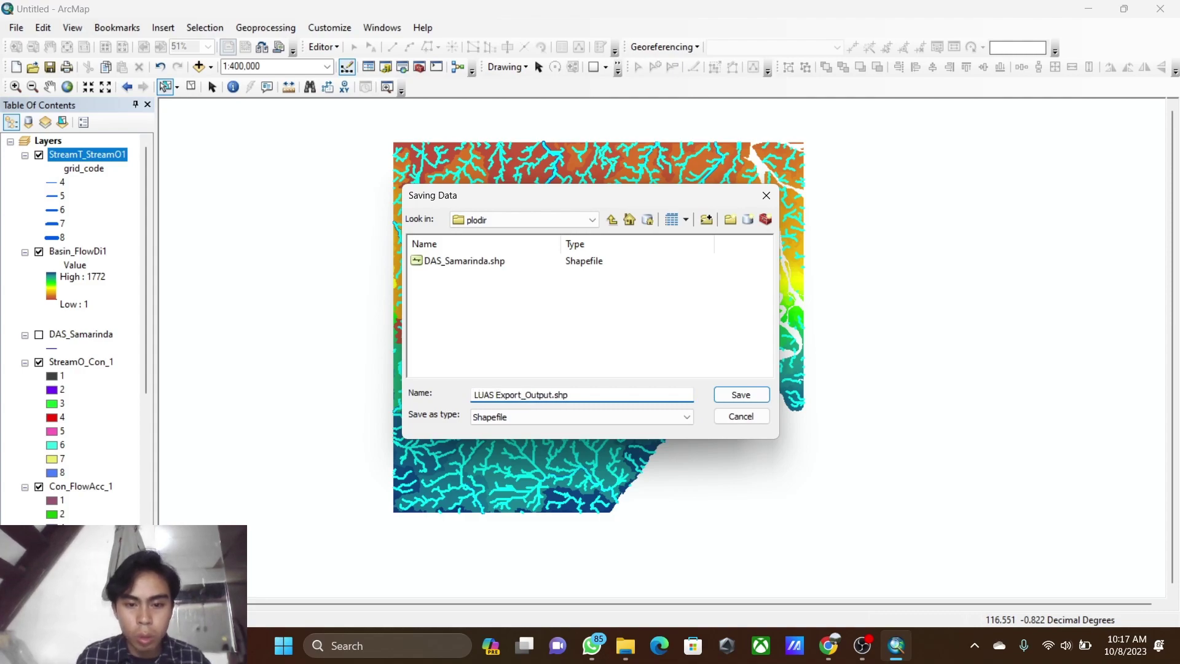
pyautogui.press('BackSpace')
pyautogui.write('_')
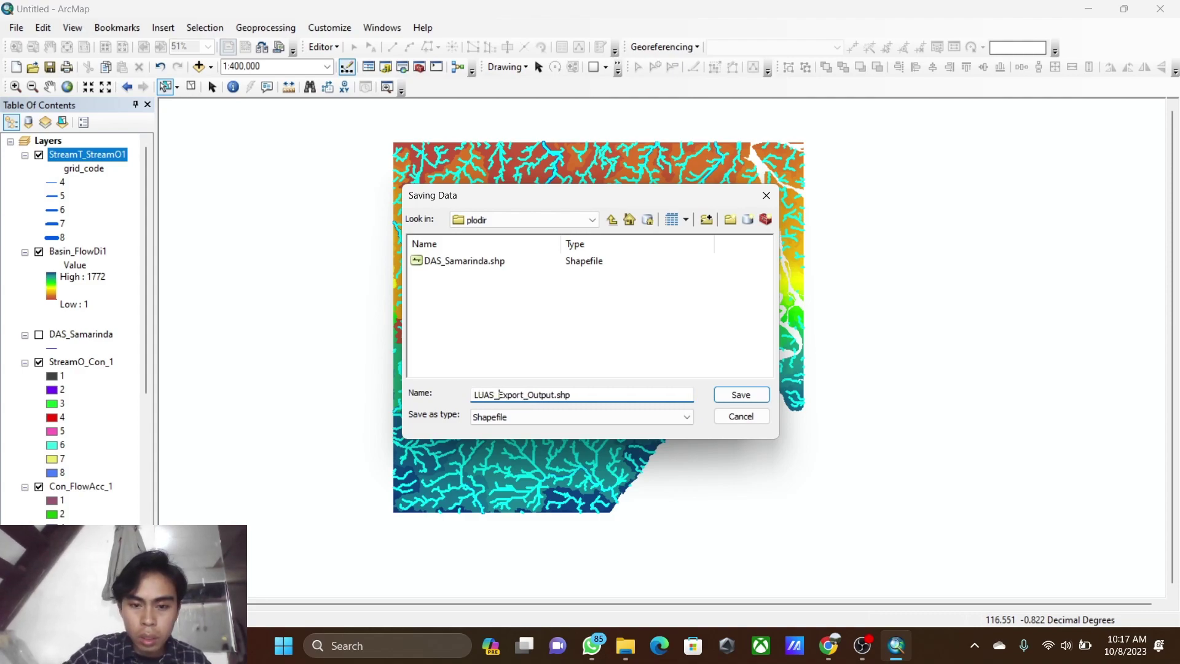
pyautogui.click(740, 394)
pyautogui.click(628, 419)
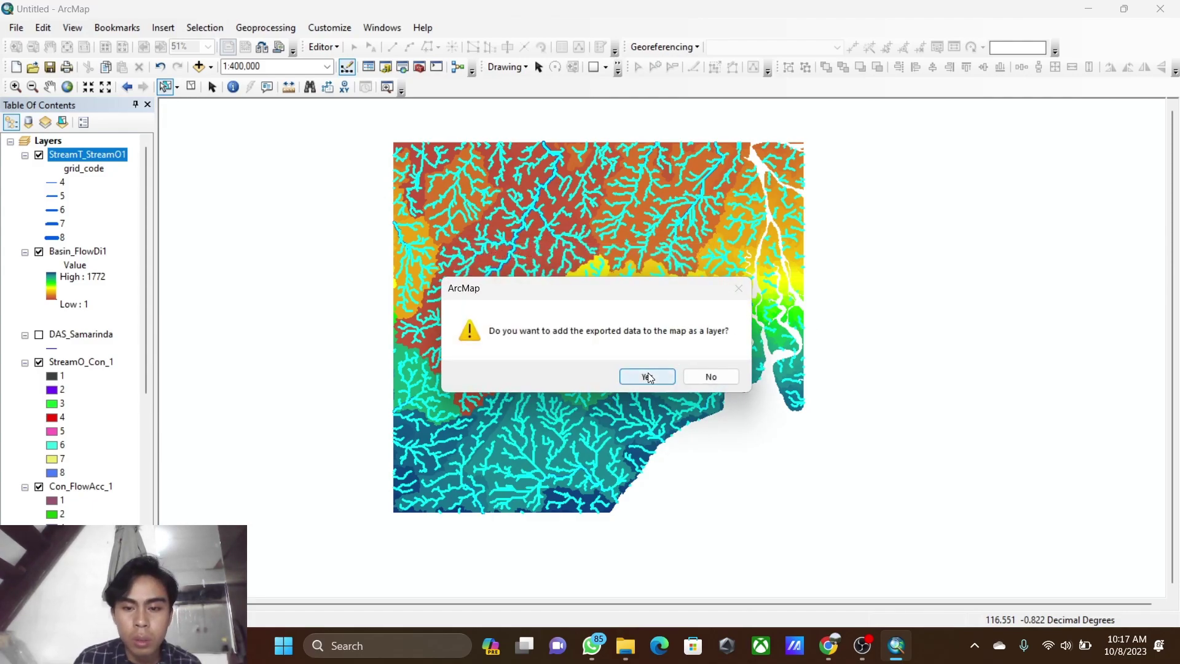
pyautogui.click(645, 377)
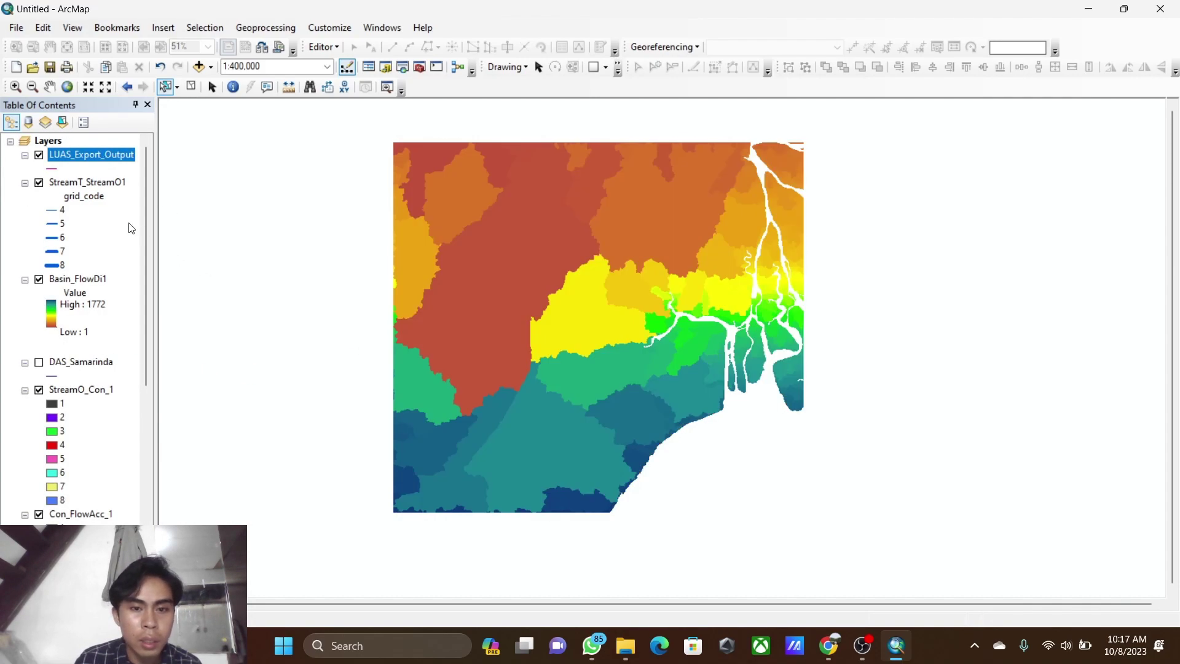
# - Open the attribute table of the LUAS_Export_Output layer and look through its columns
pyautogui.rightClick(88, 155)
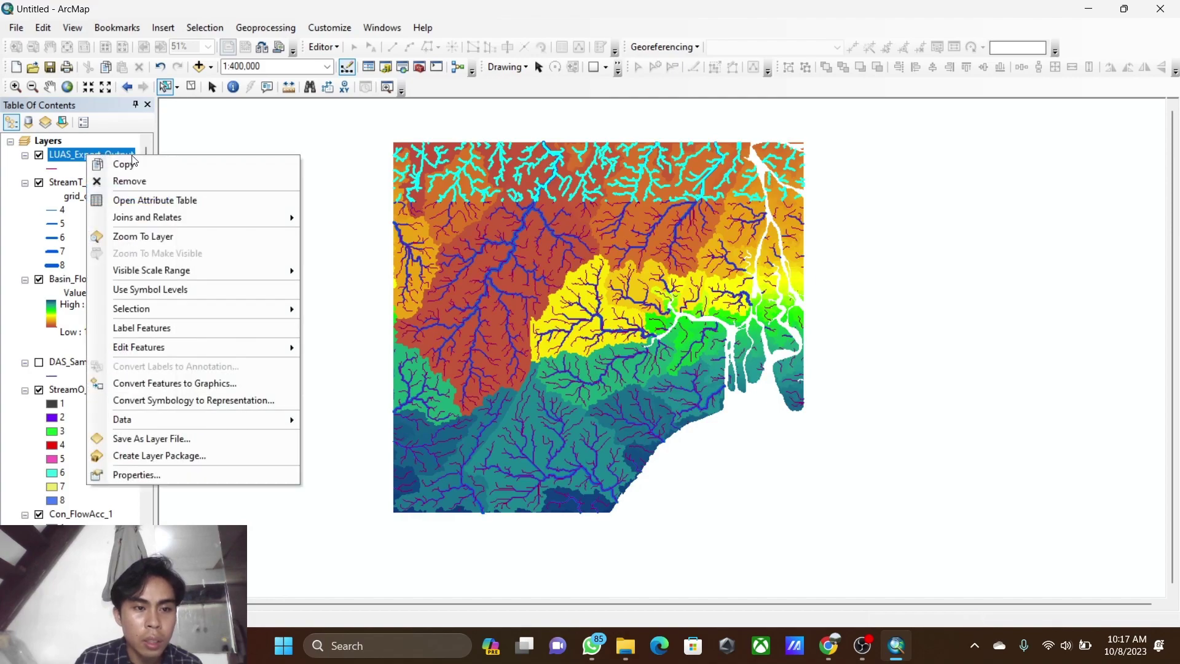
pyautogui.click(155, 195)
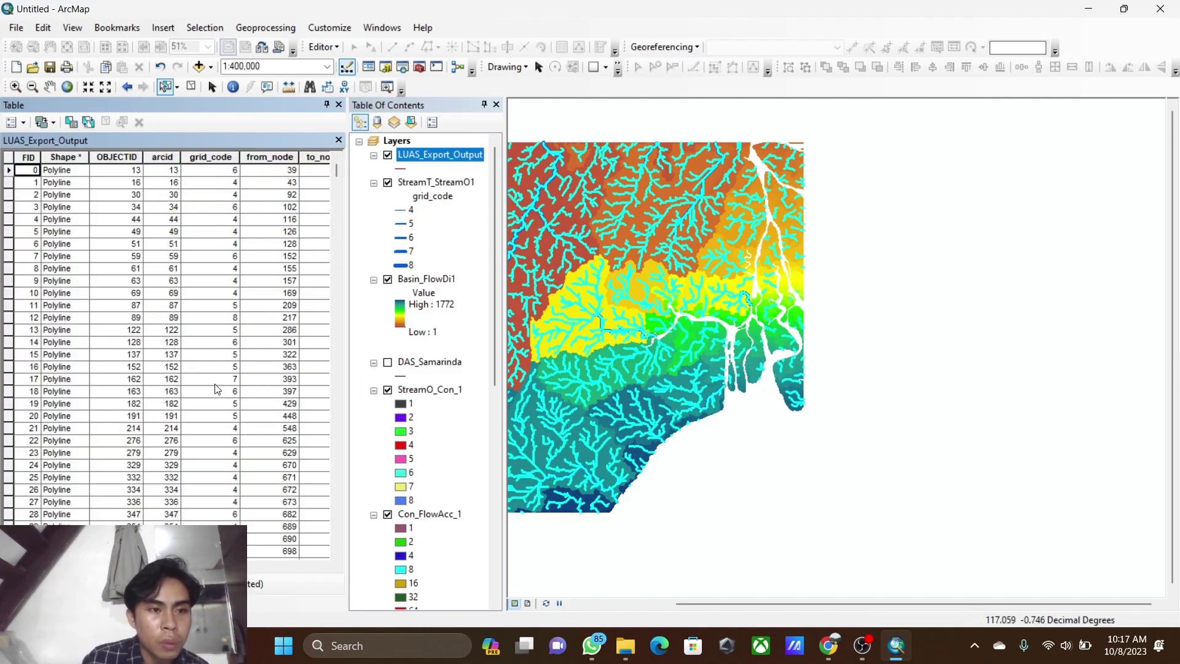
pyautogui.scroll(-2, 250, 344)
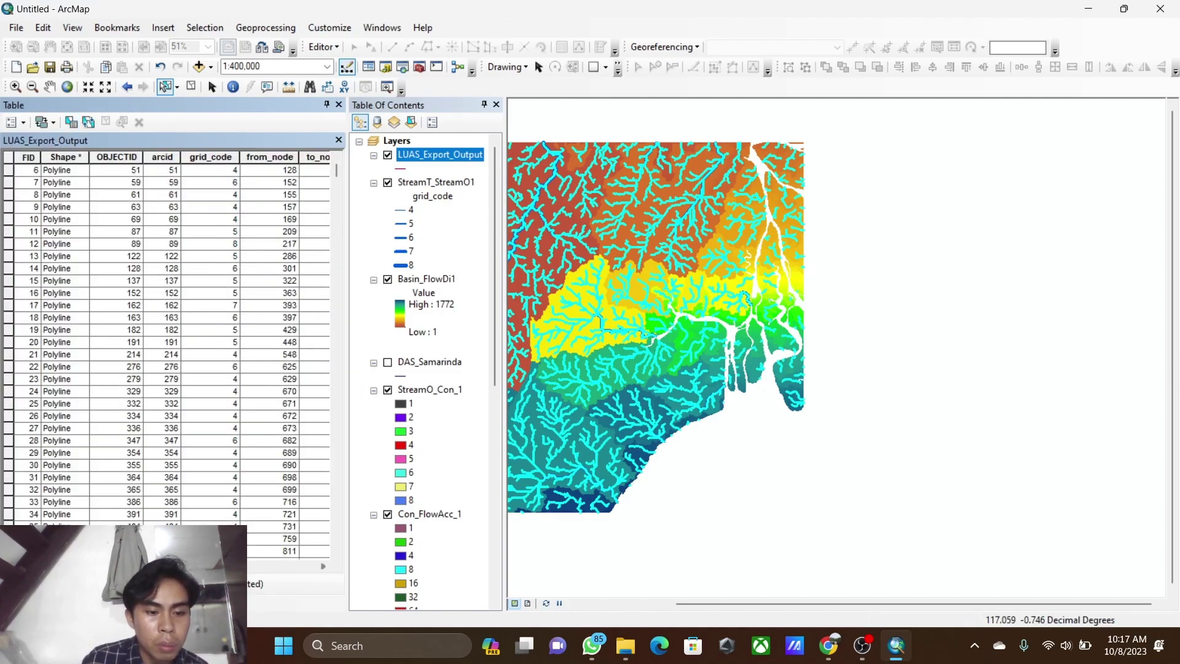
pyautogui.click(323, 565)
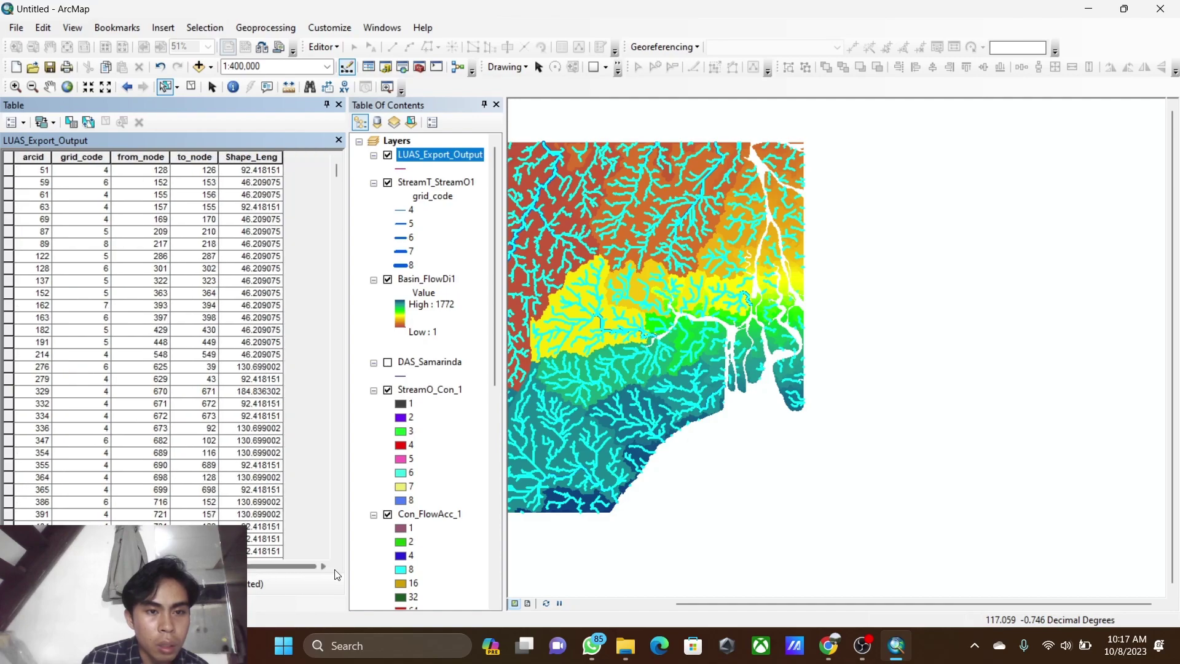
pyautogui.moveTo(295, 566); pyautogui.dragTo(154, 566)
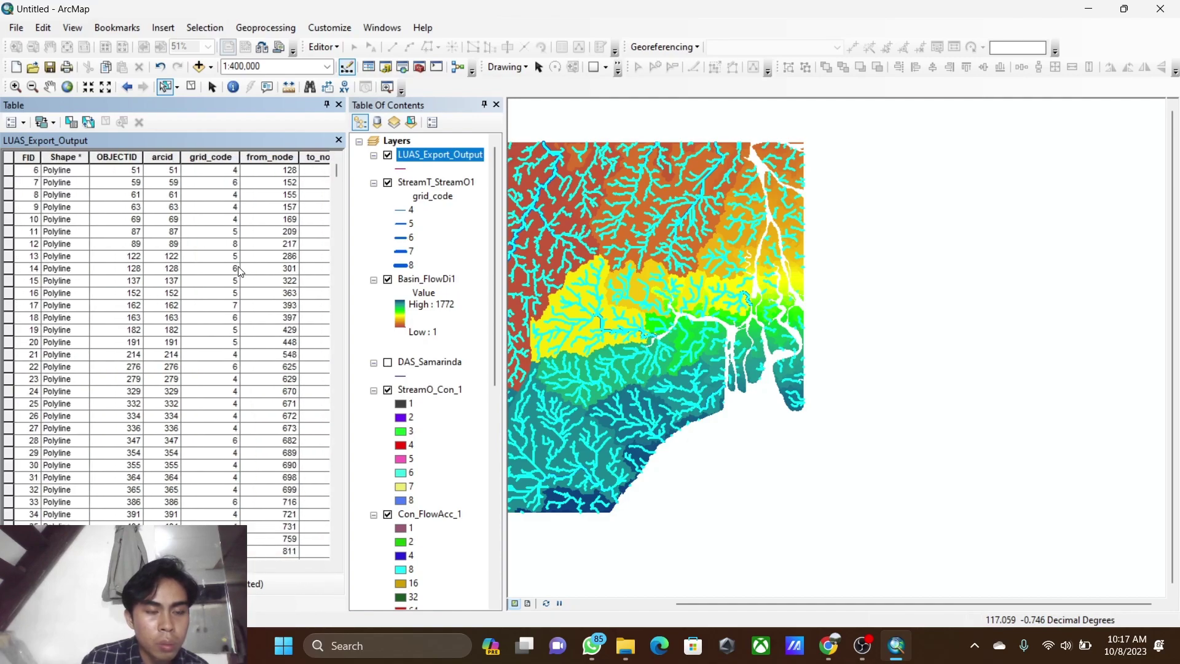
pyautogui.moveTo(154, 566); pyautogui.dragTo(280, 566)
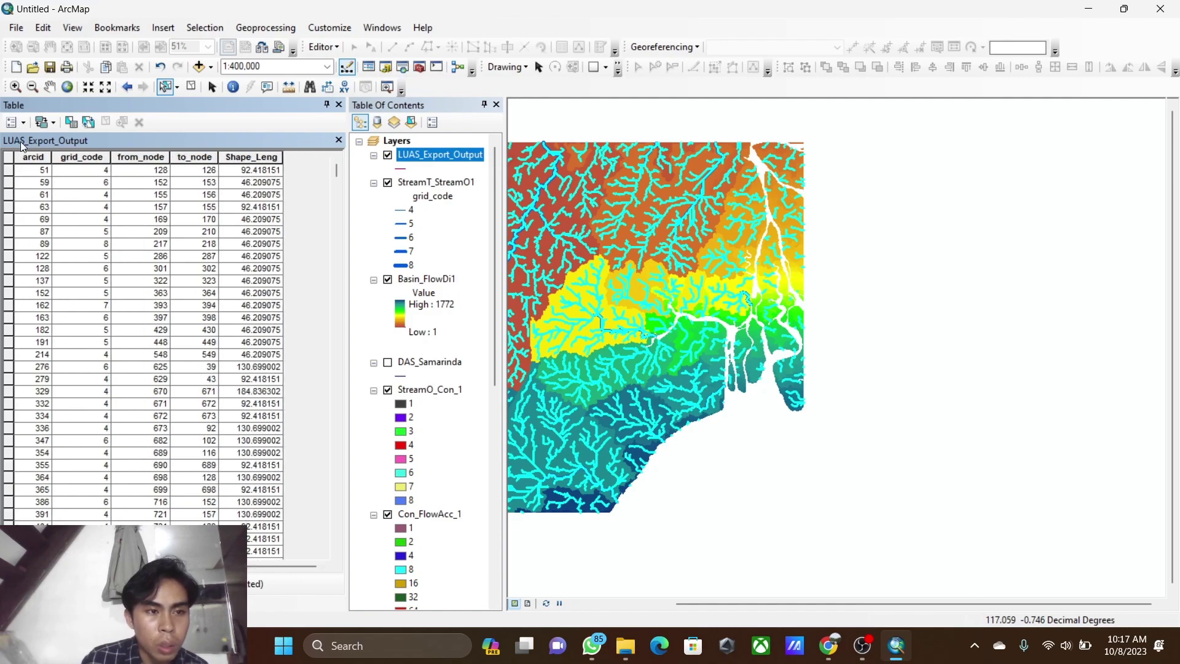
# - Add a field named LUAS of type Double to the LUAS_Export_Output attribute table
pyautogui.click(23, 122)
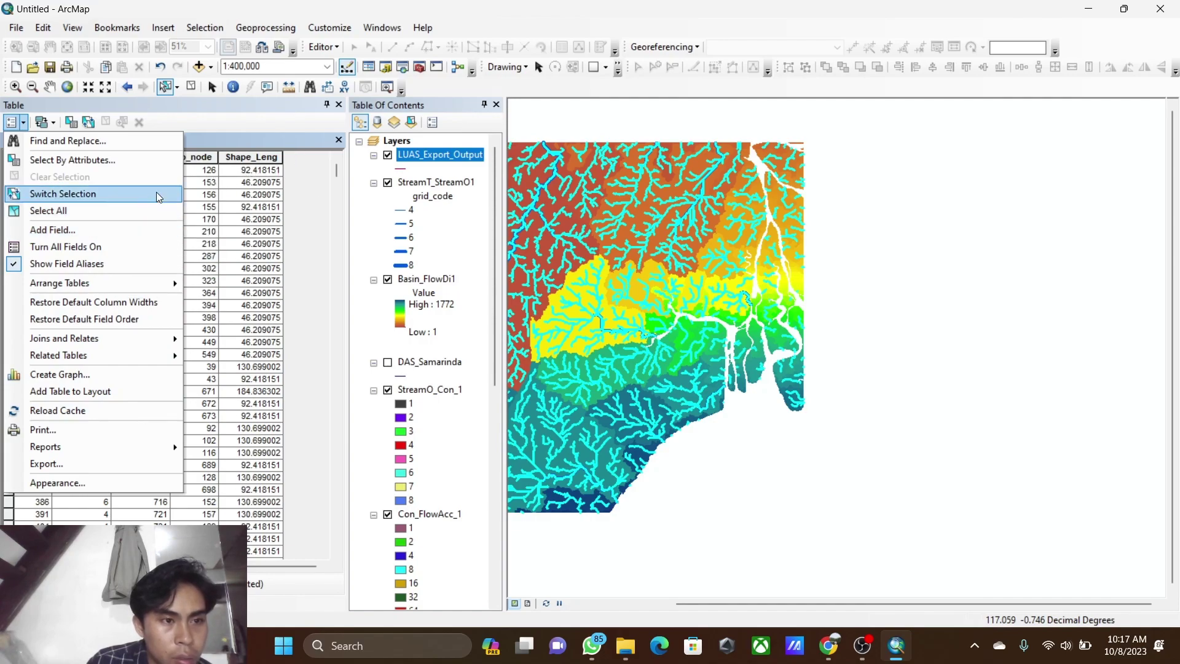
pyautogui.click(117, 240)
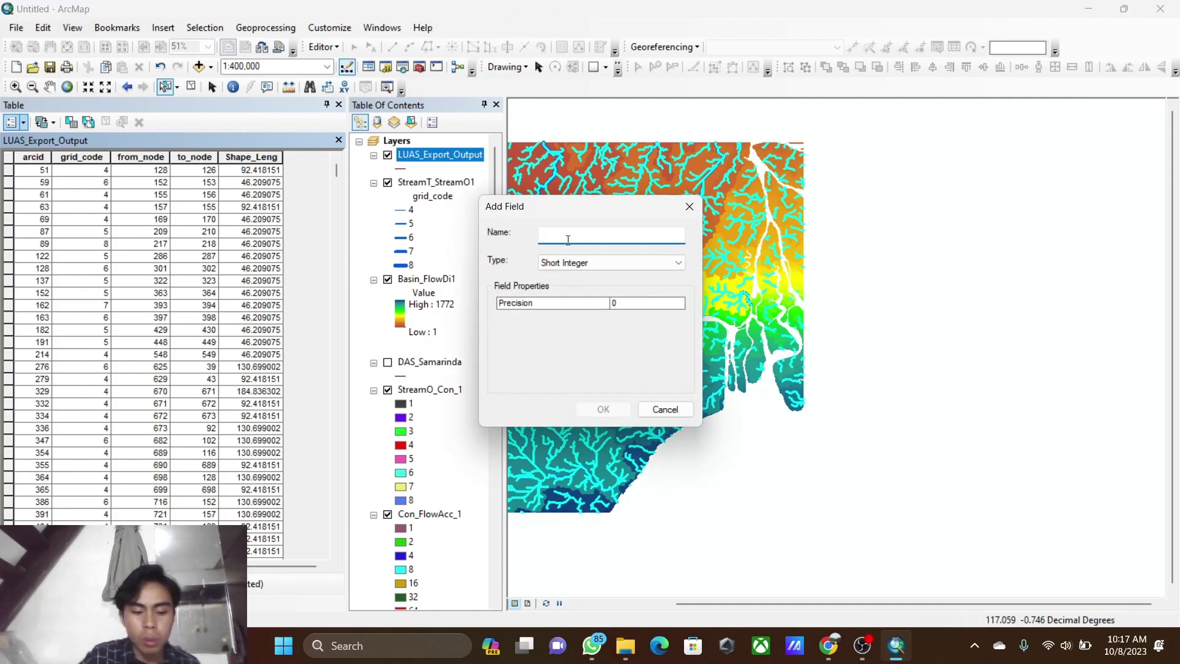
pyautogui.write('LUAS')
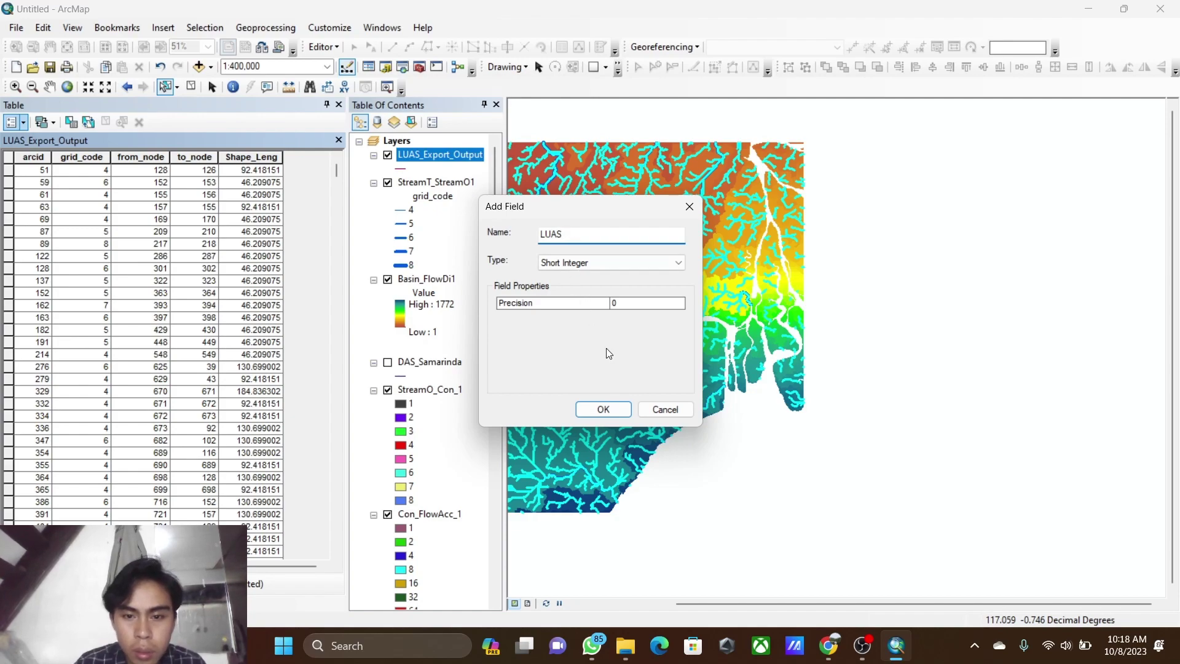
pyautogui.click(649, 261)
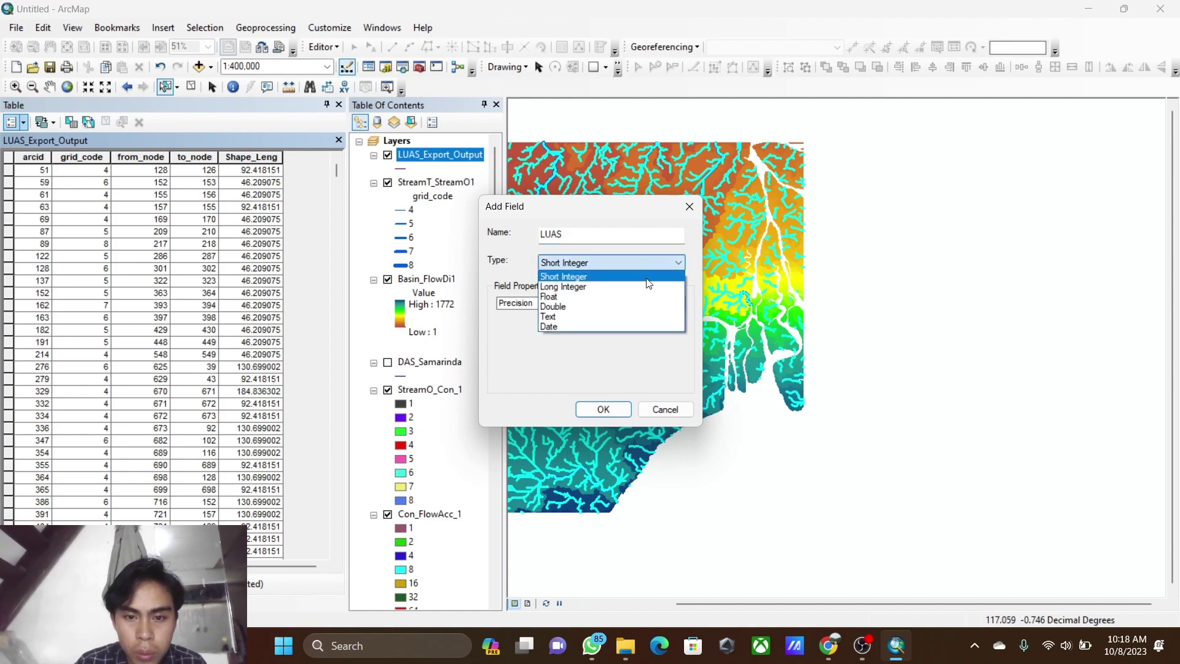
pyautogui.click(642, 306)
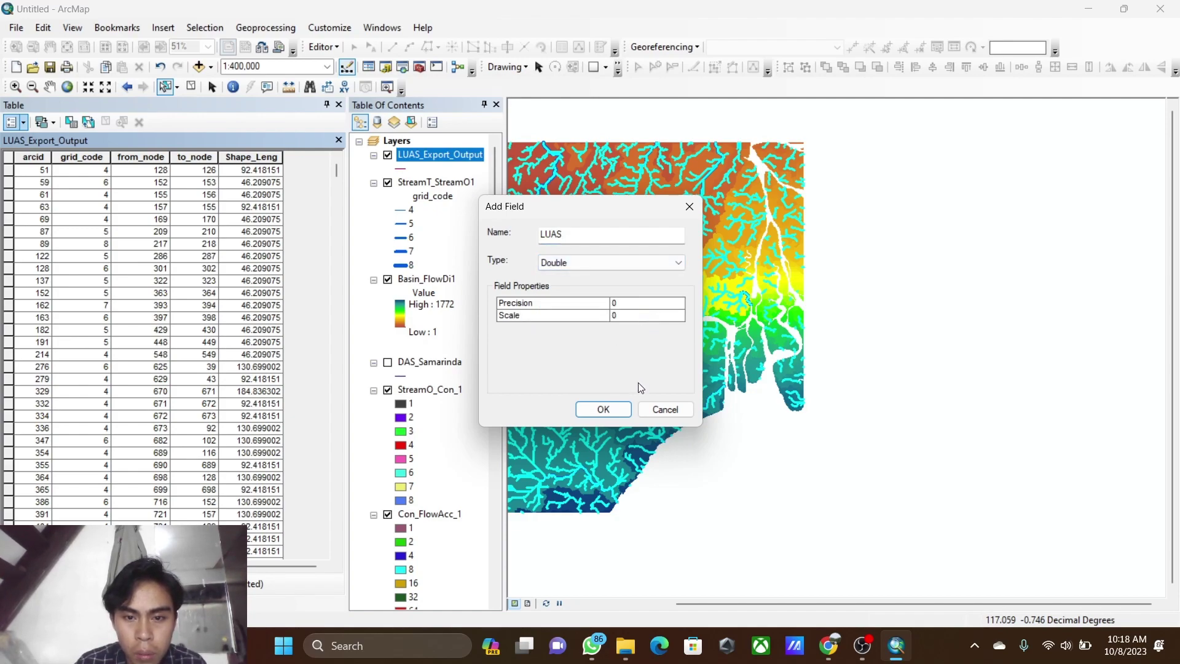
pyautogui.click(614, 409)
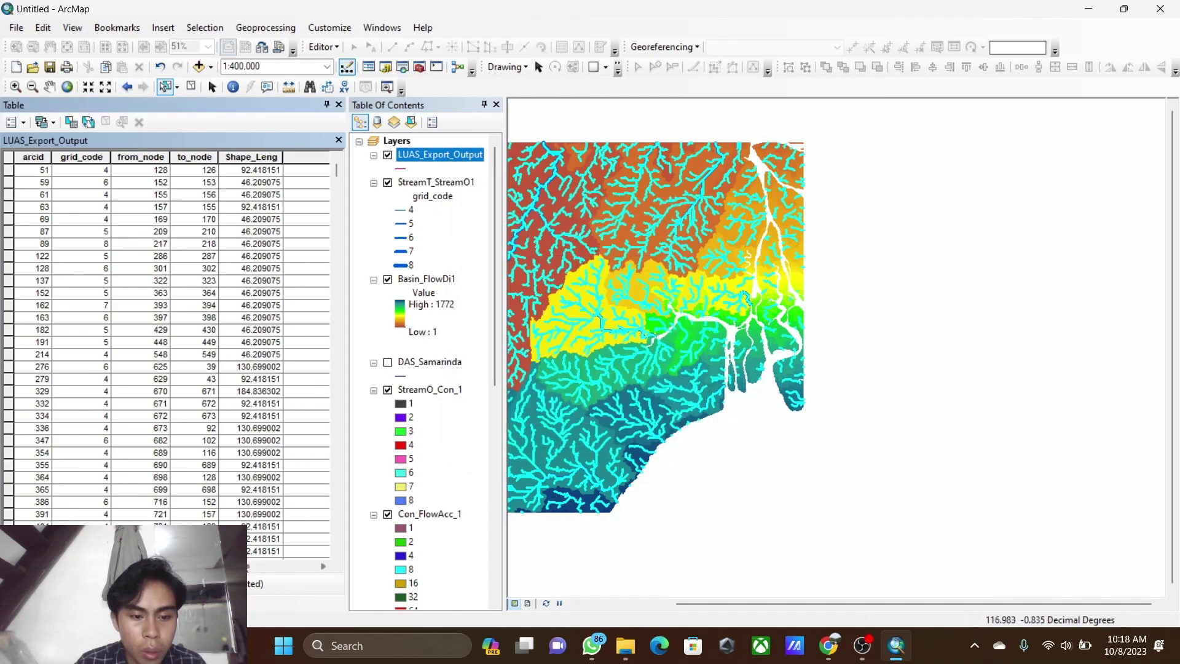
pyautogui.moveTo(253, 567); pyautogui.dragTo(310, 566)
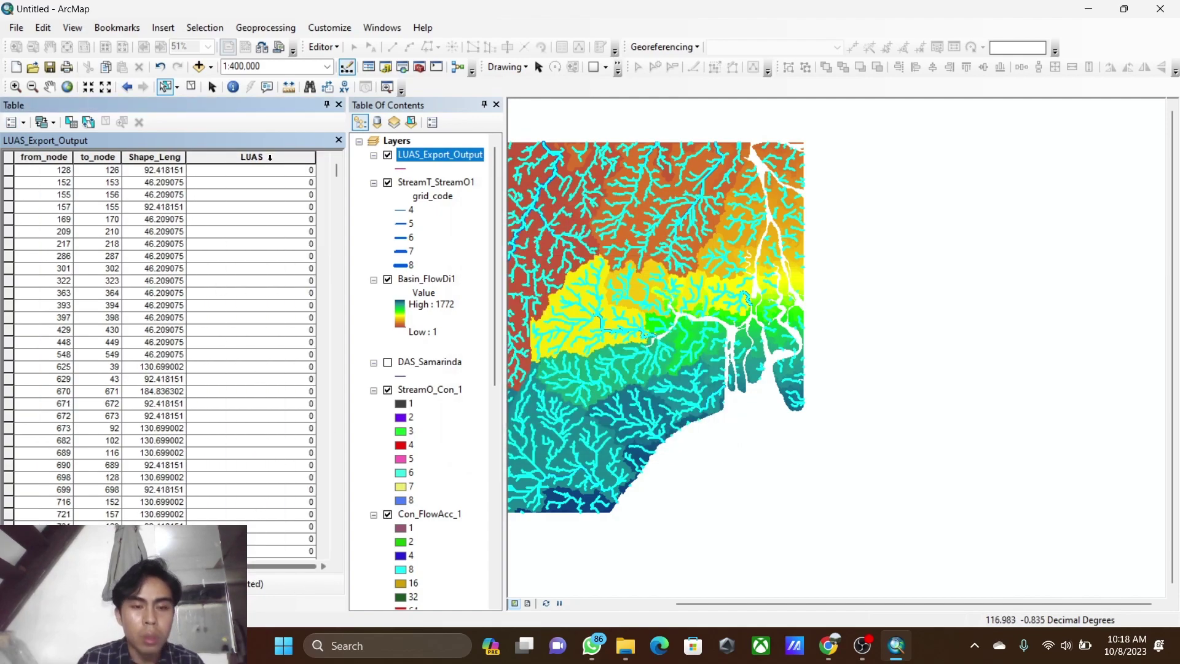
pyautogui.click(284, 159)
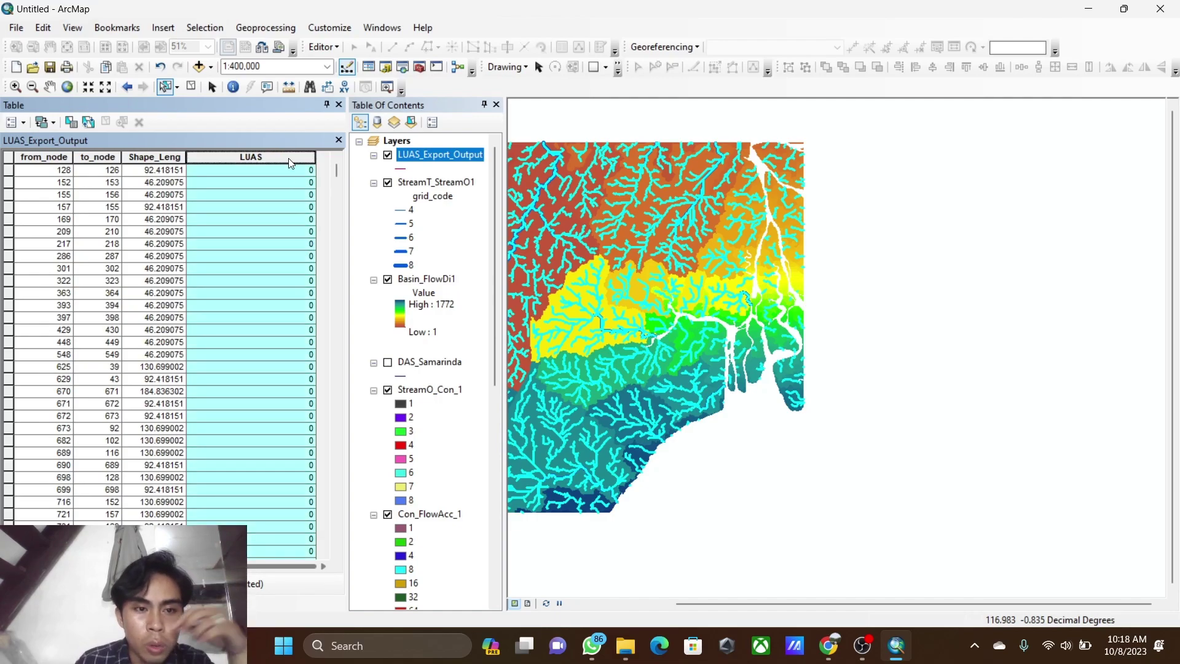
pyautogui.rightClick(288, 158)
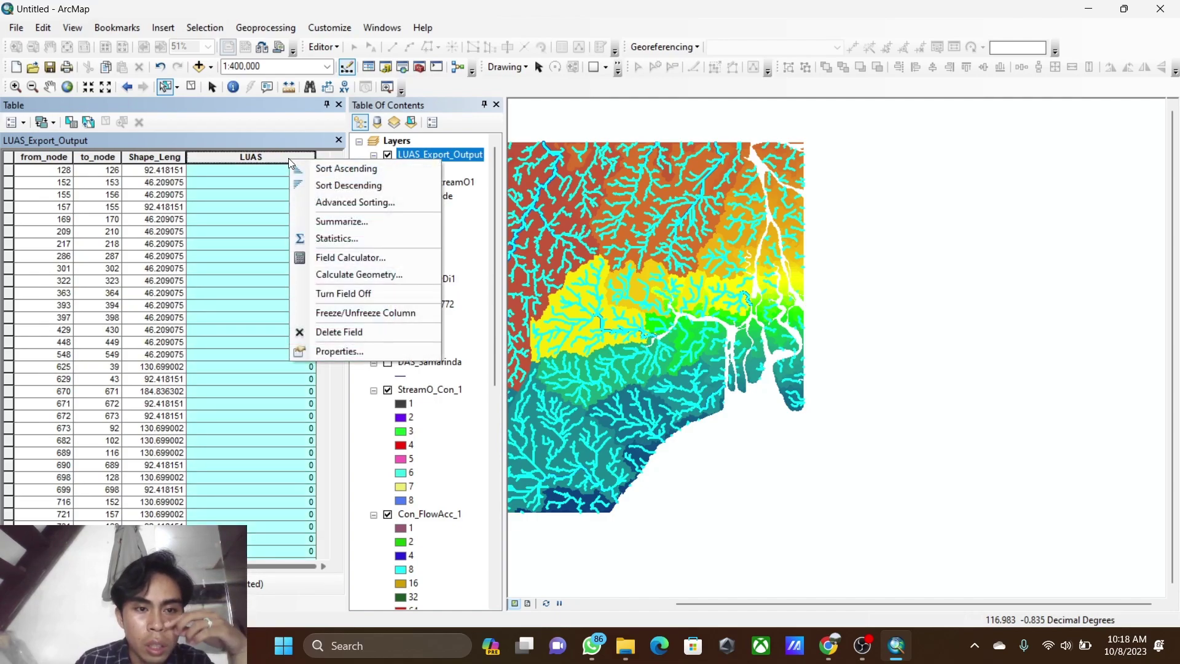
pyautogui.click(365, 259)
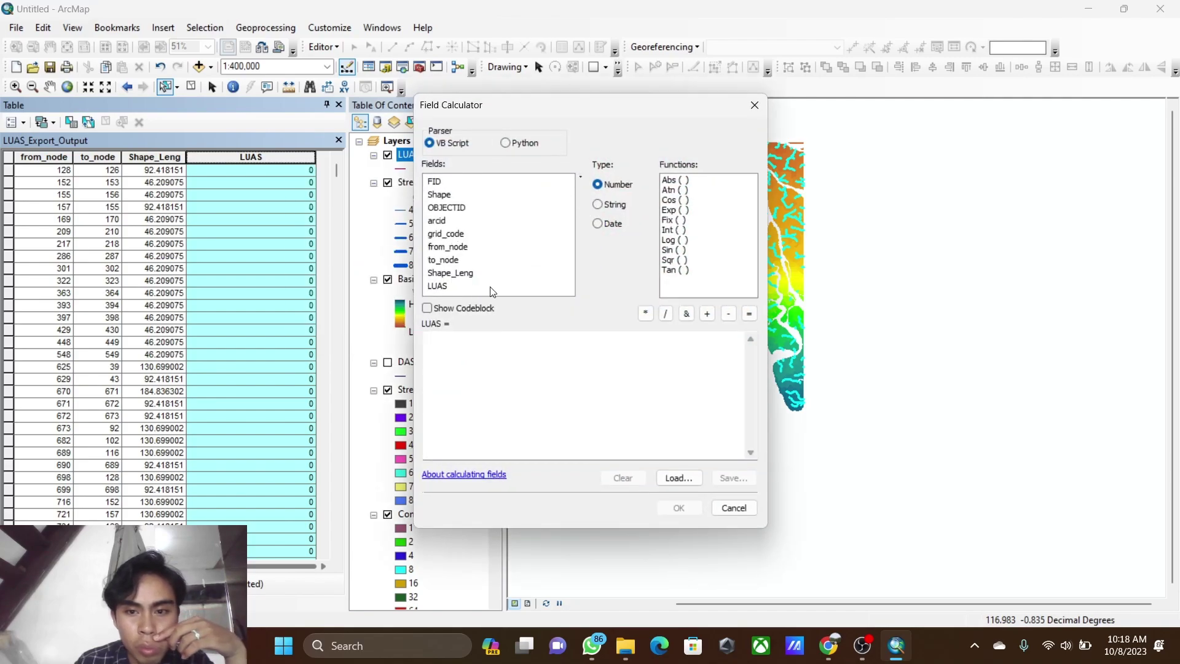
pyautogui.click(754, 105)
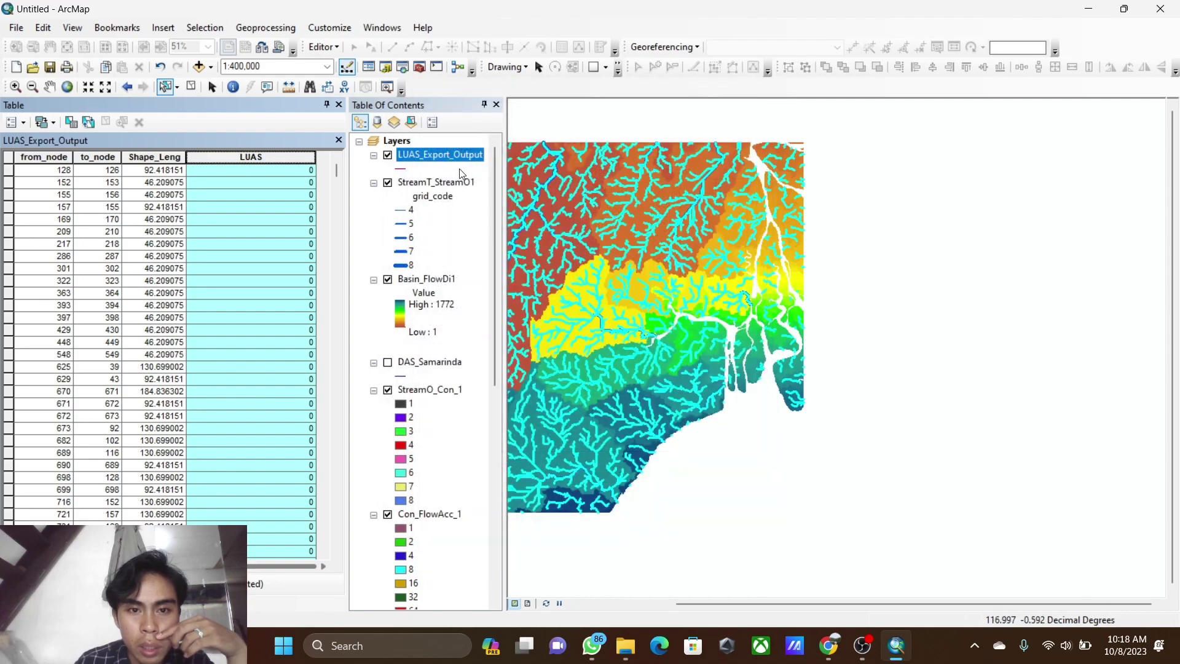
# - Calculate the geometry of the LUAS field as Length in meters, using the data source's coordinate system
pyautogui.rightClick(260, 159)
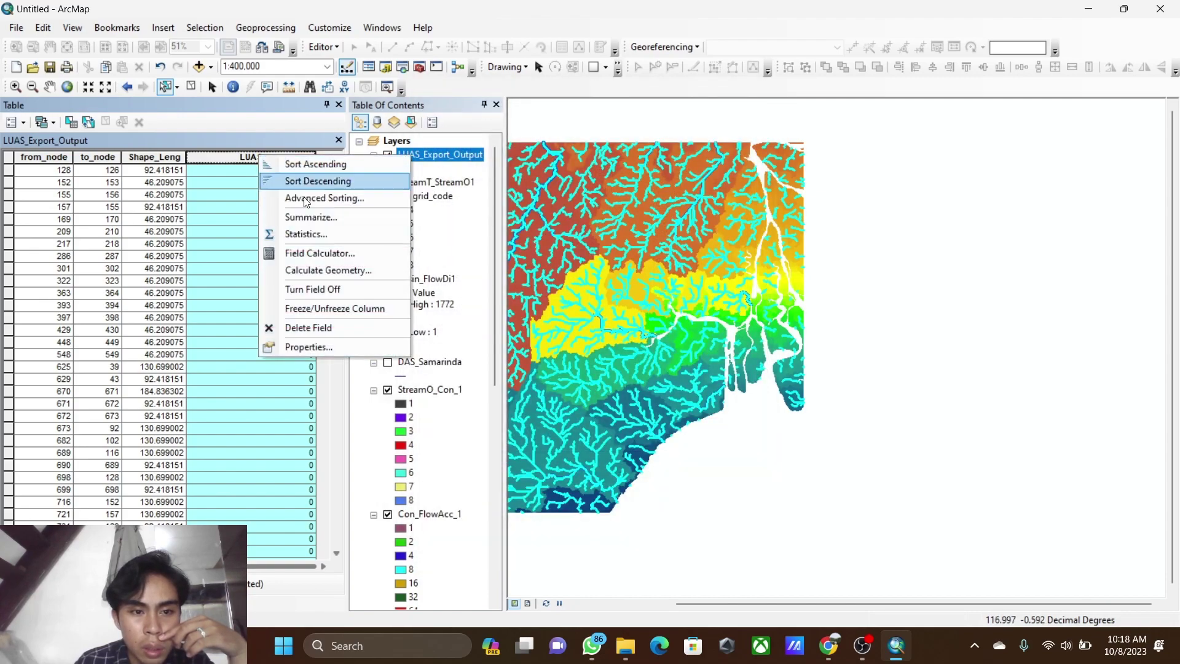
pyautogui.click(356, 270)
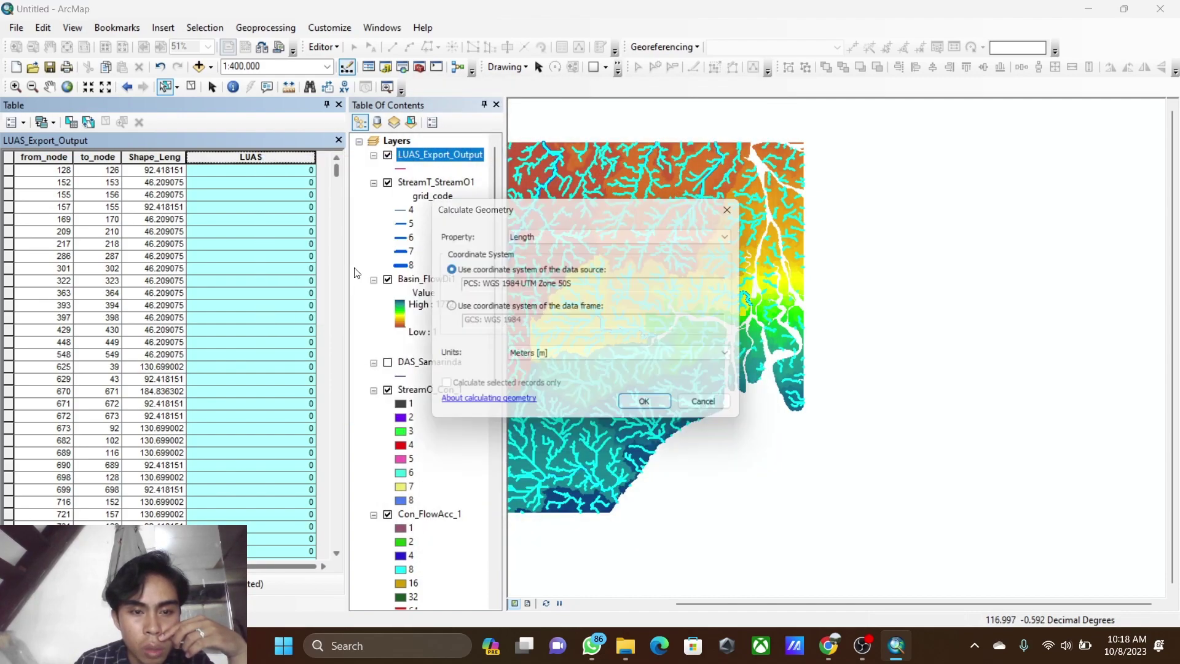
pyautogui.click(712, 235)
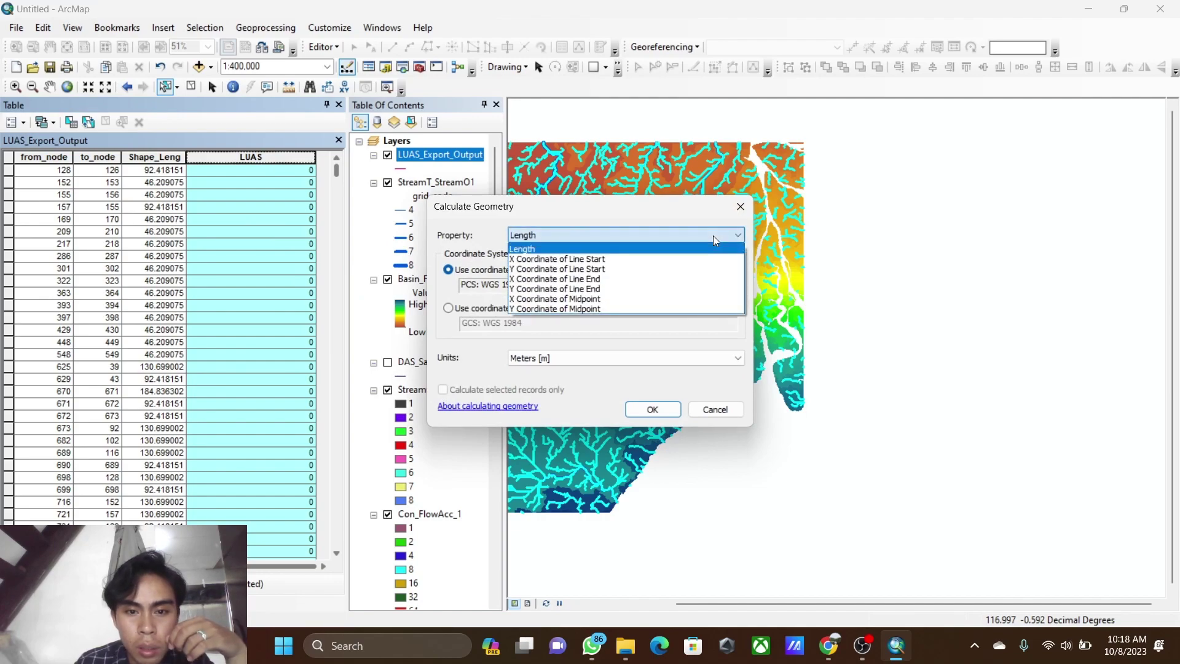
pyautogui.click(702, 249)
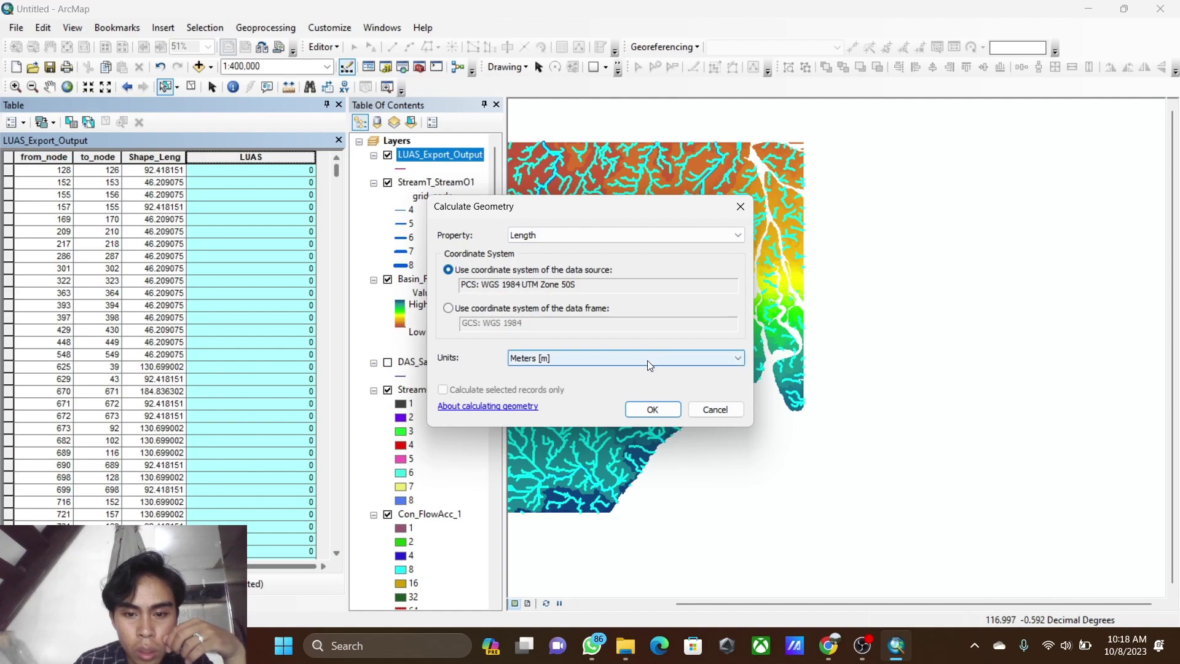
pyautogui.click(651, 410)
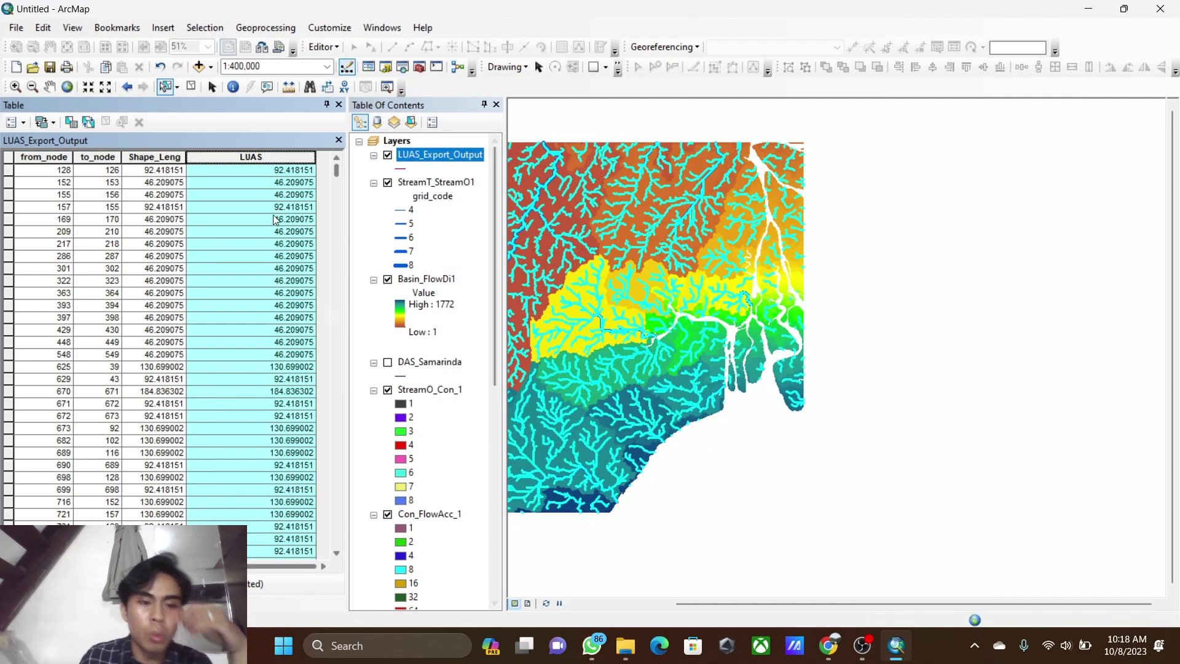
pyautogui.scroll(-7, 275, 277)
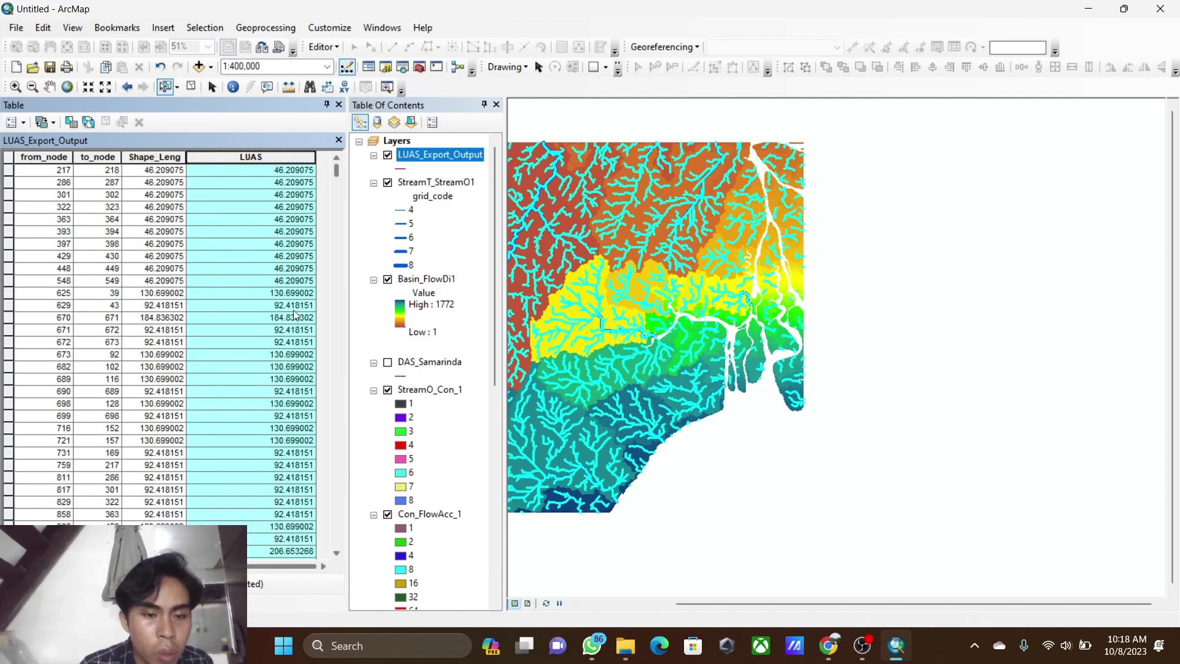
pyautogui.scroll(-15, 279, 348)
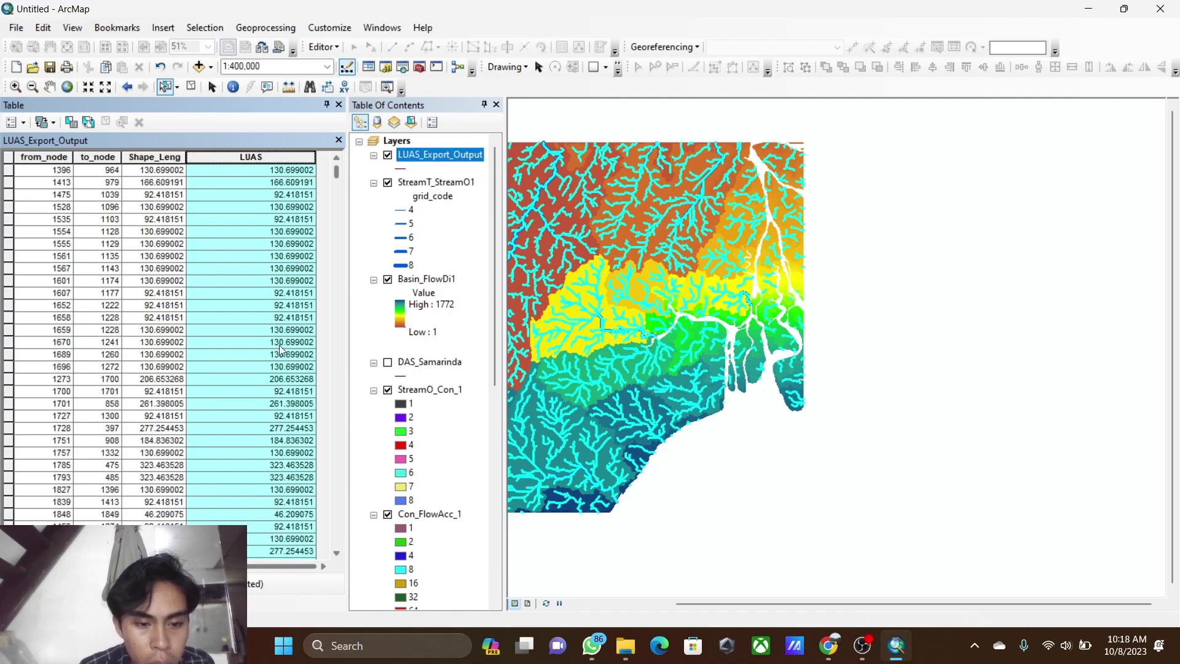
# - Close the attribute table and show the table of contents beside the map
pyautogui.click(496, 104)
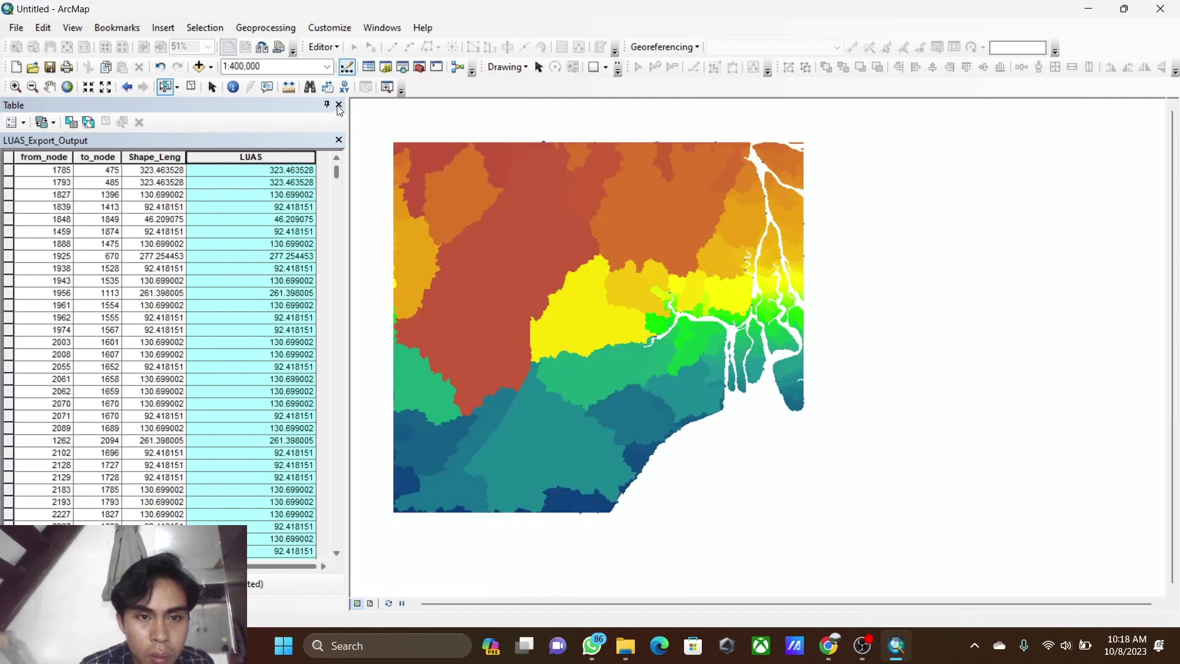
pyautogui.click(338, 105)
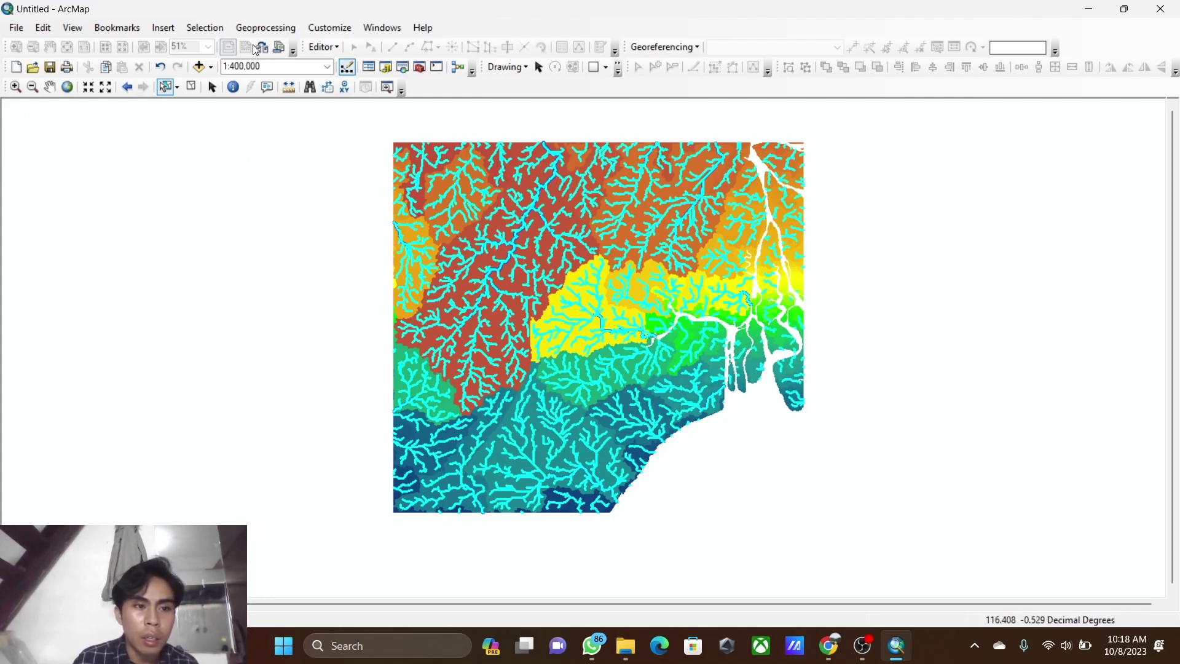
pyautogui.click(381, 27)
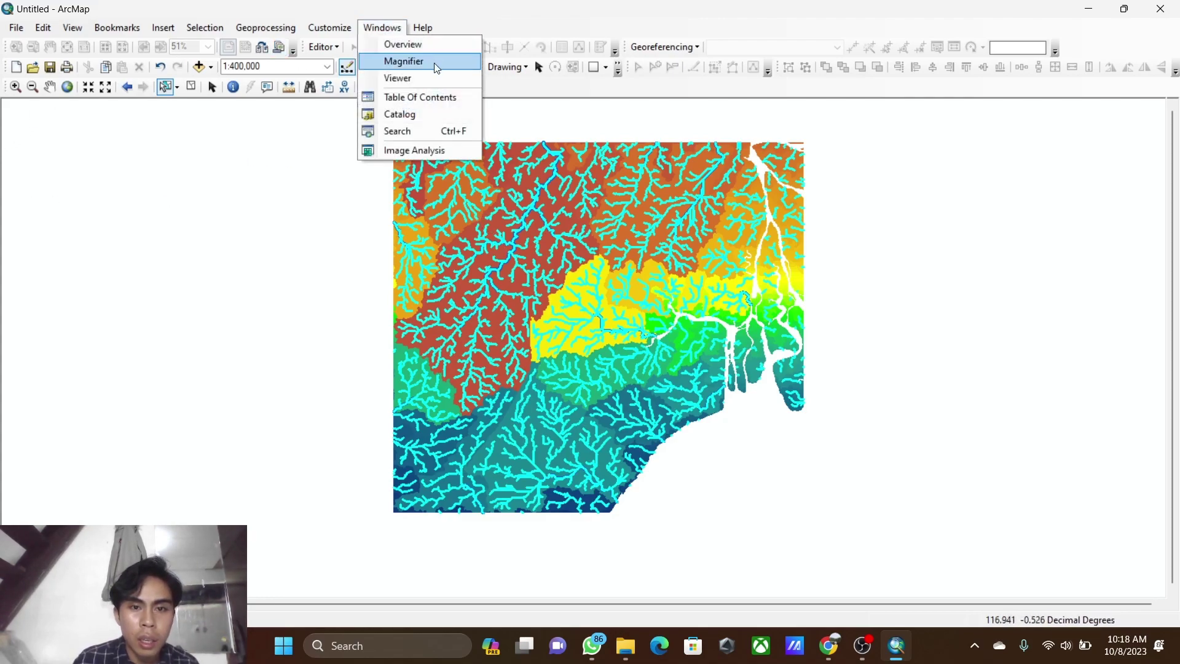
pyautogui.click(448, 97)
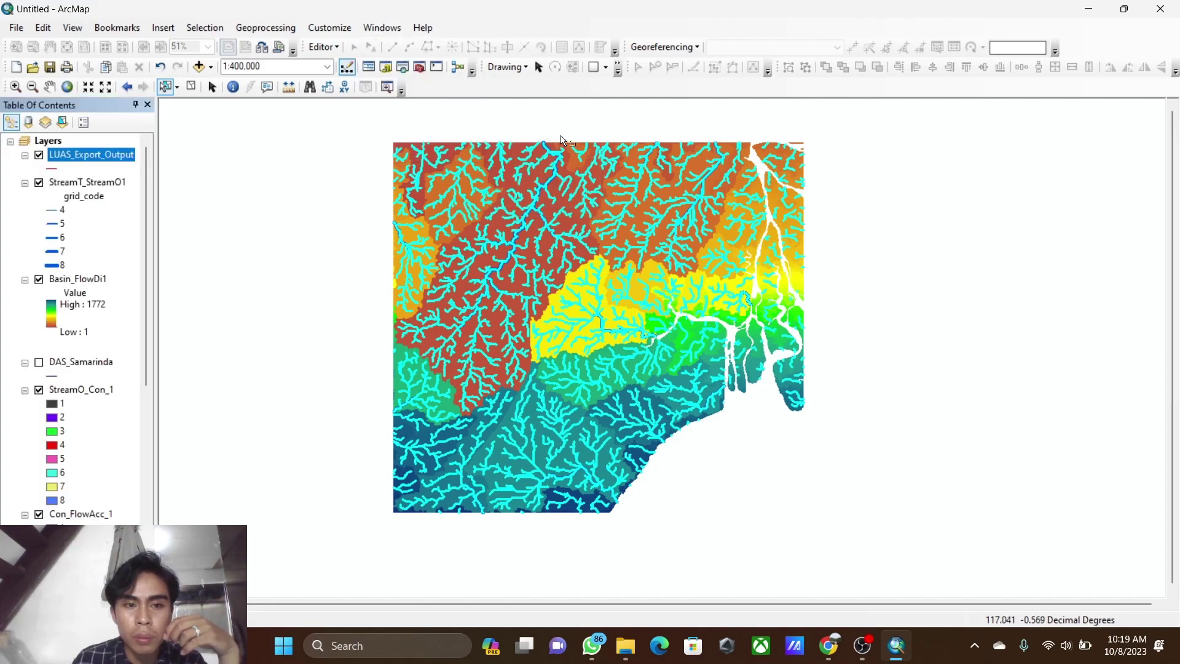
pyautogui.click(863, 645)
pyautogui.click(1060, 484)
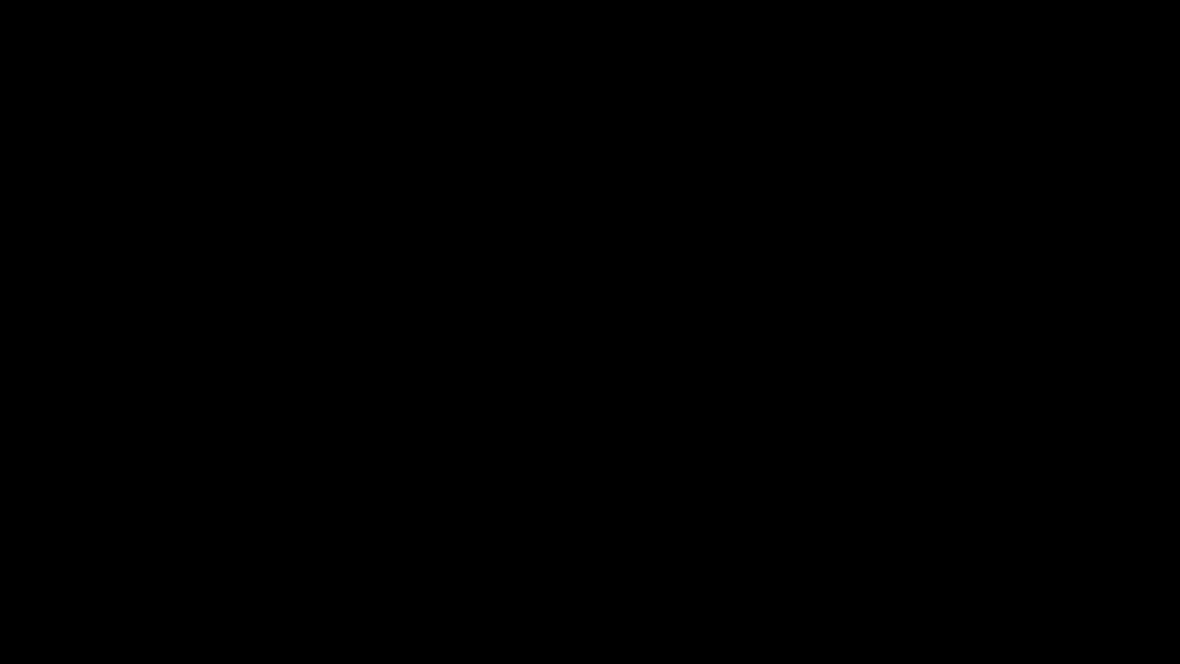